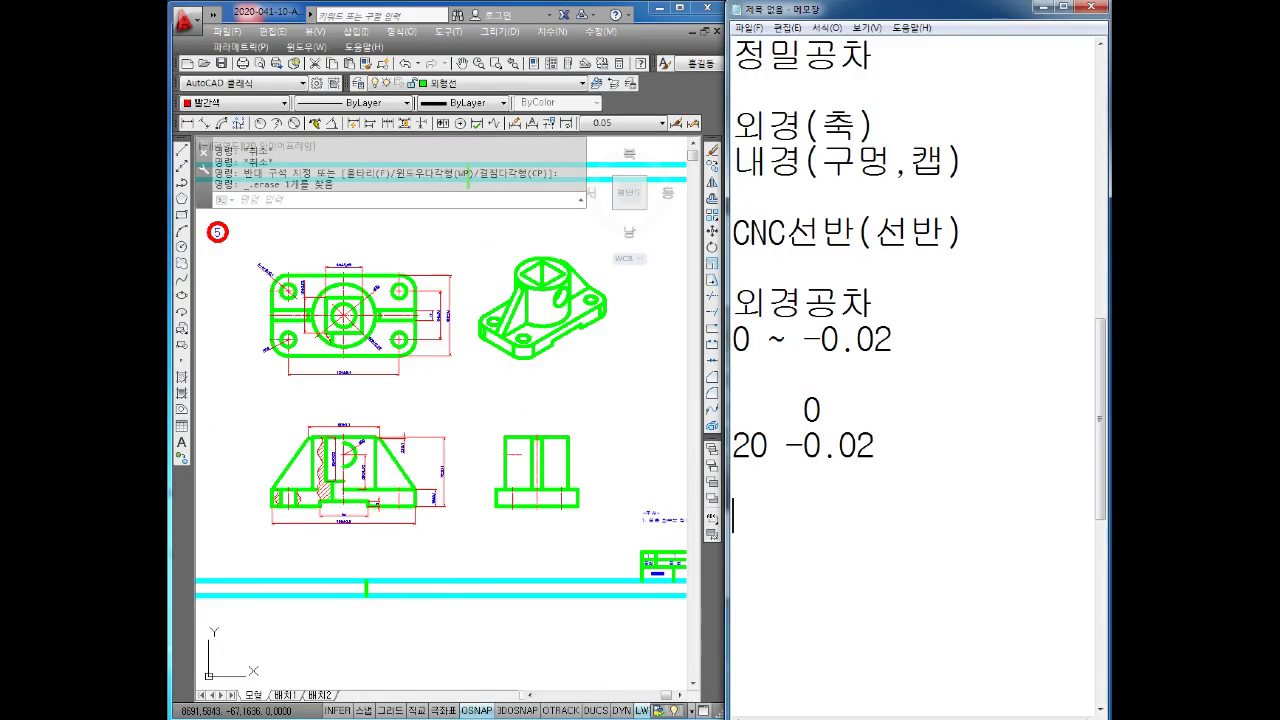
Type the 내경공차 heading with the +0.02 ~ 0 range and the stacked 20 +0.02/0 example
text(내)
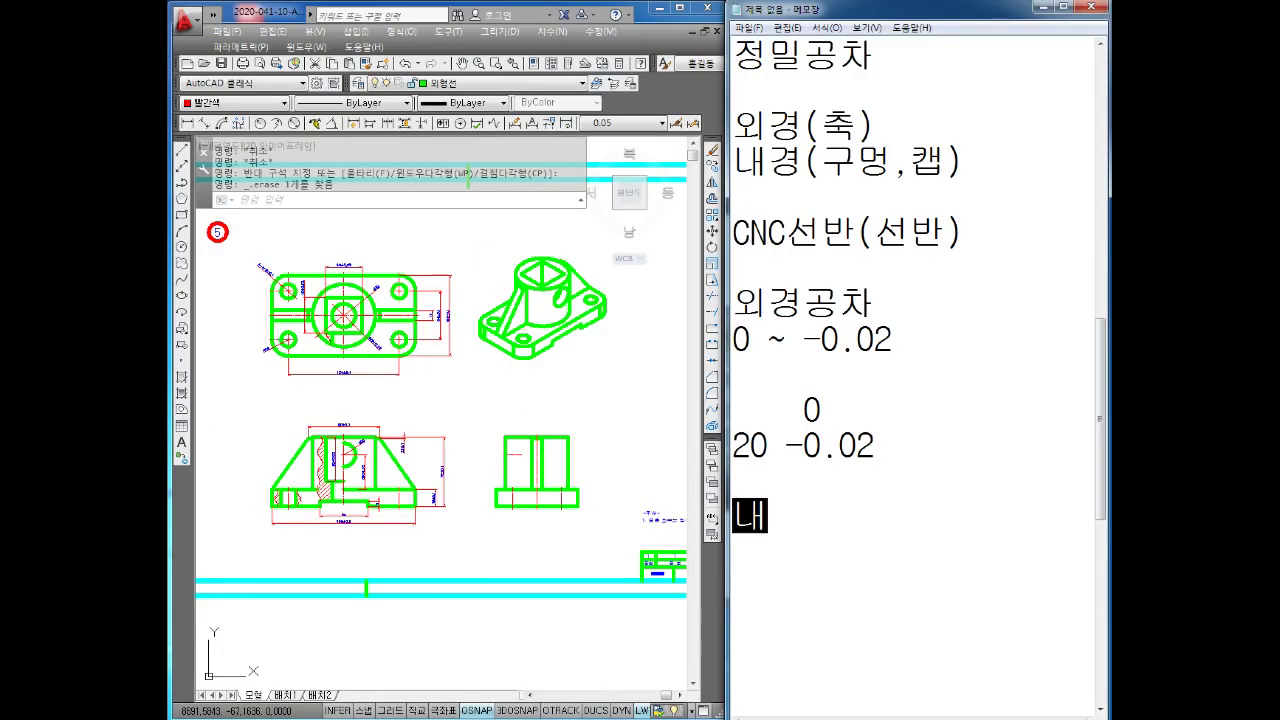
text(경공차)
key(Return)
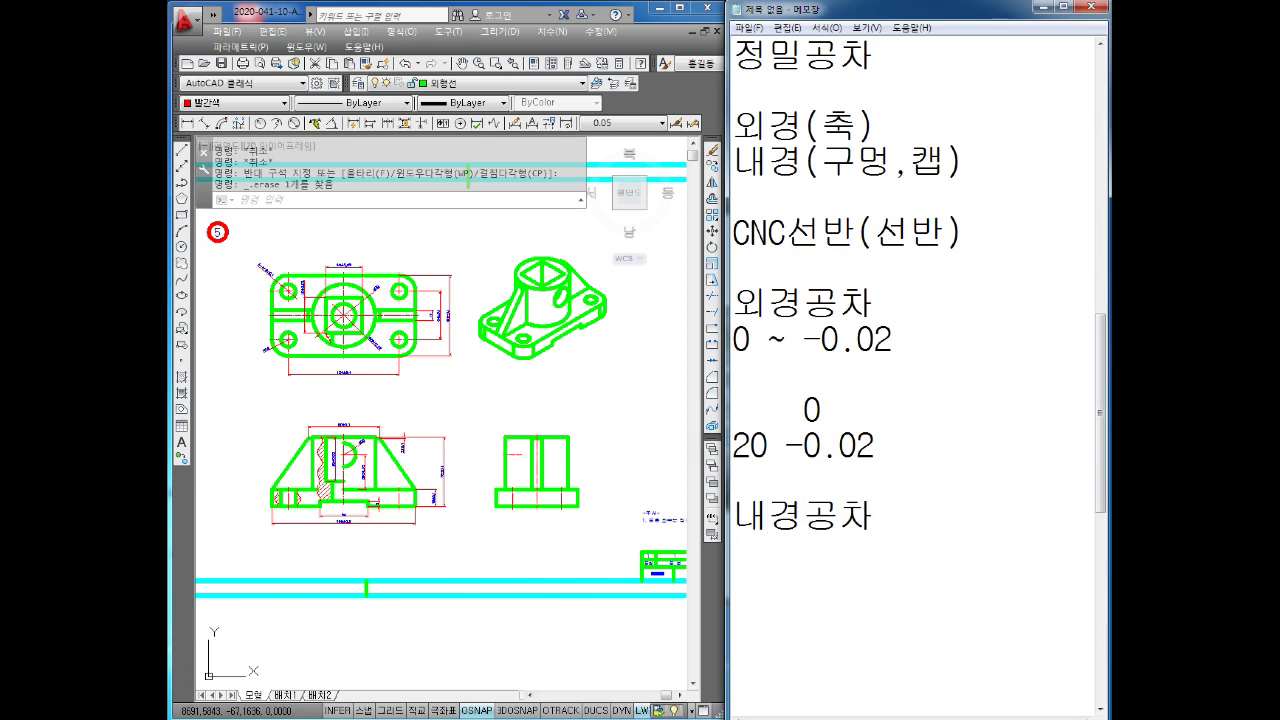
text(+0.02~0)
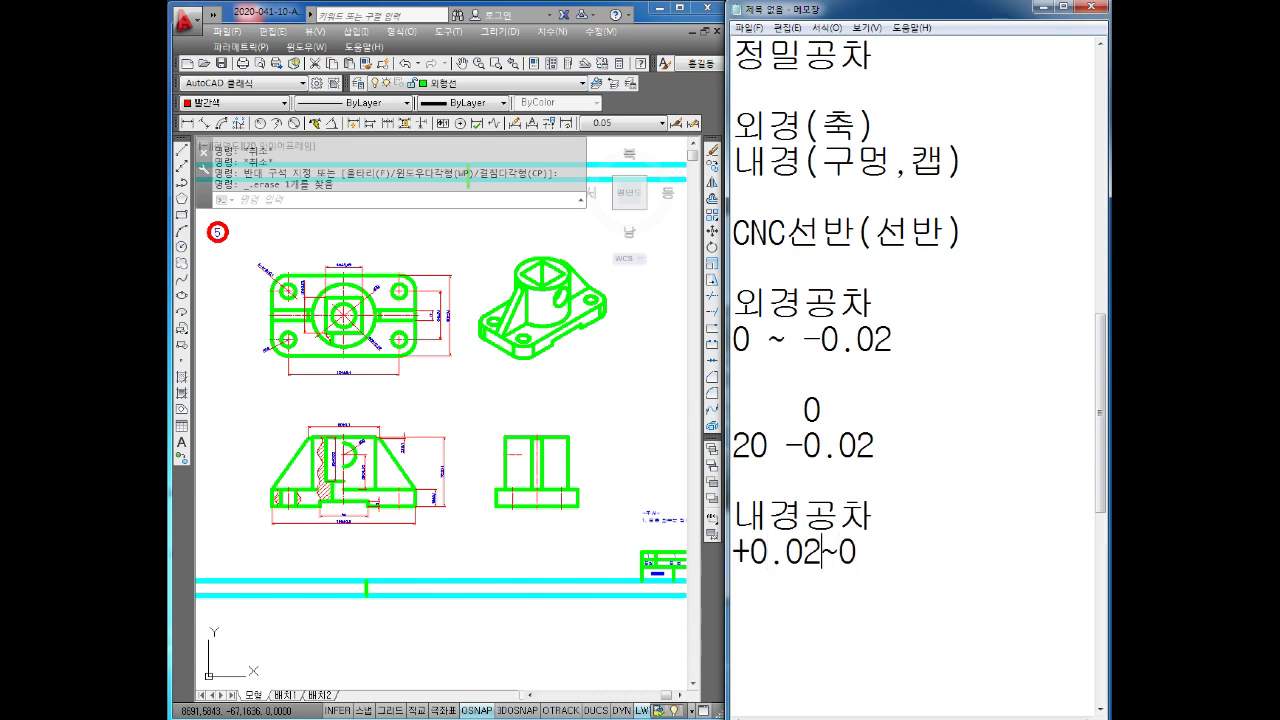
key(Right)
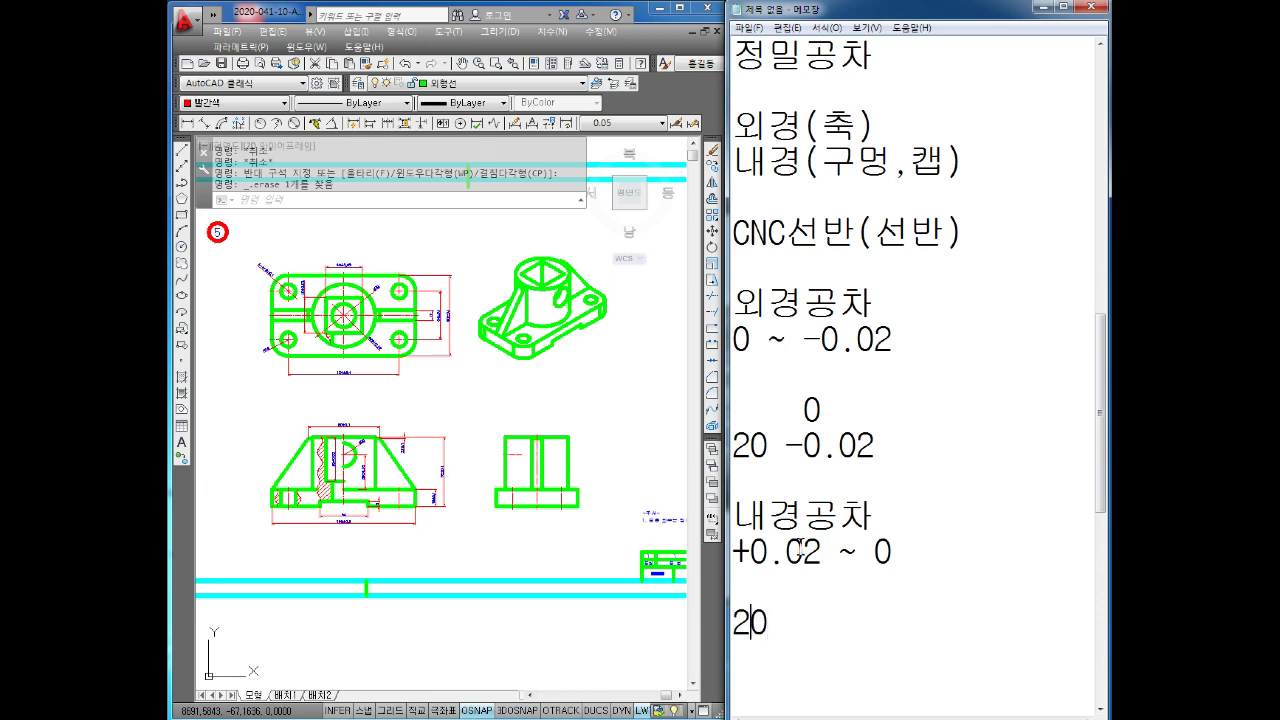
key(Left)
key(Return)
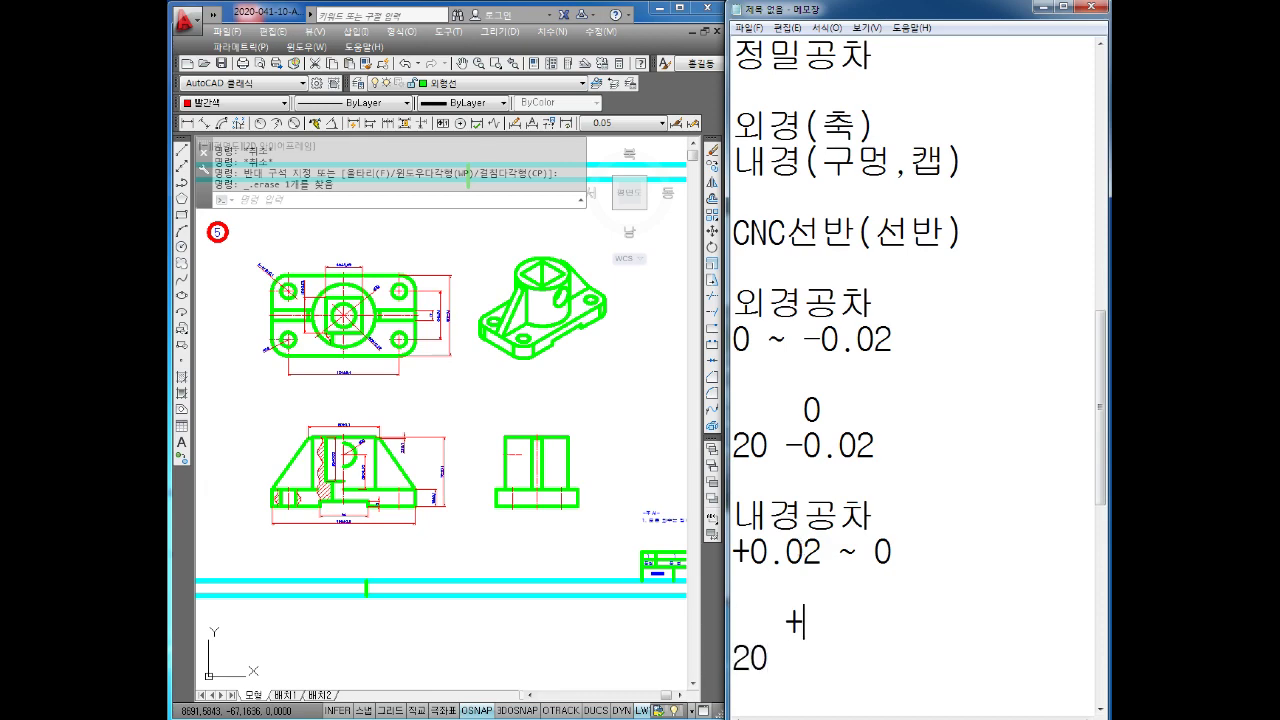
text(0.02)
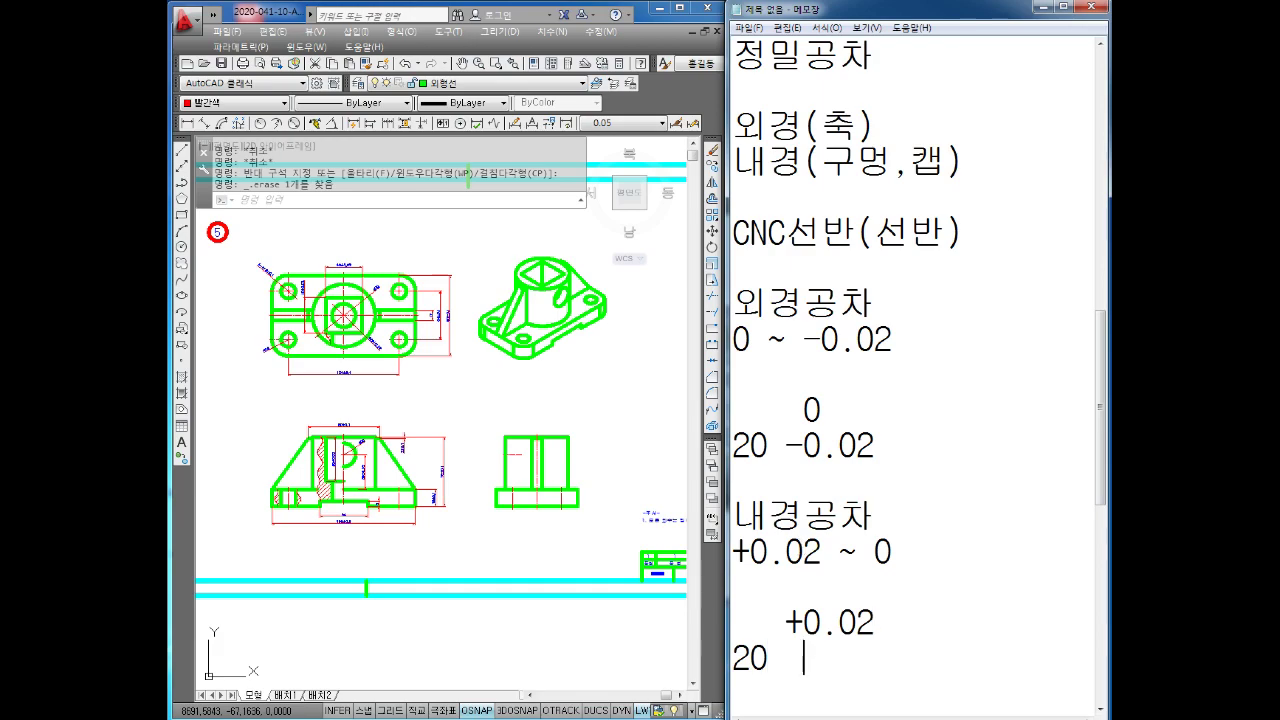
text( ~ 0)
key(Return)
key(Return)
key(Return)
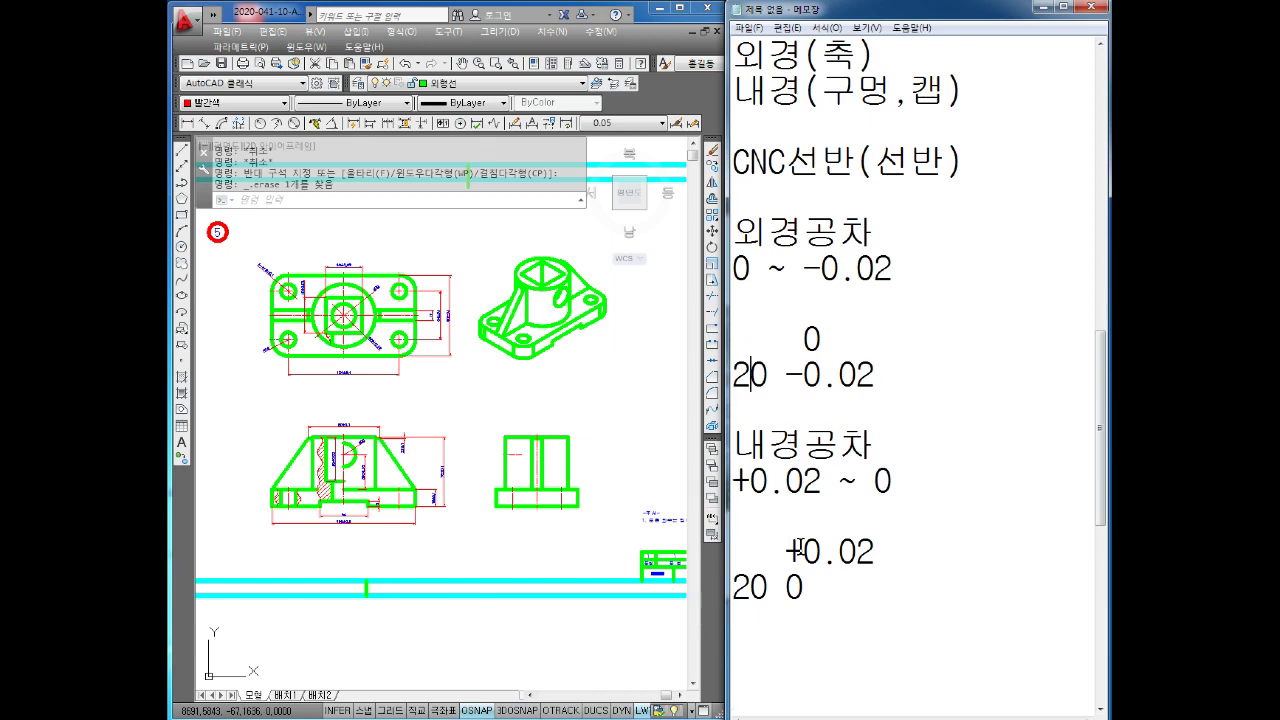
Add the range lines 19.98 ~ 20 under the outer section and 20.02 ~ 20 under the inner one
key(End)
key(Return)
key(Return)
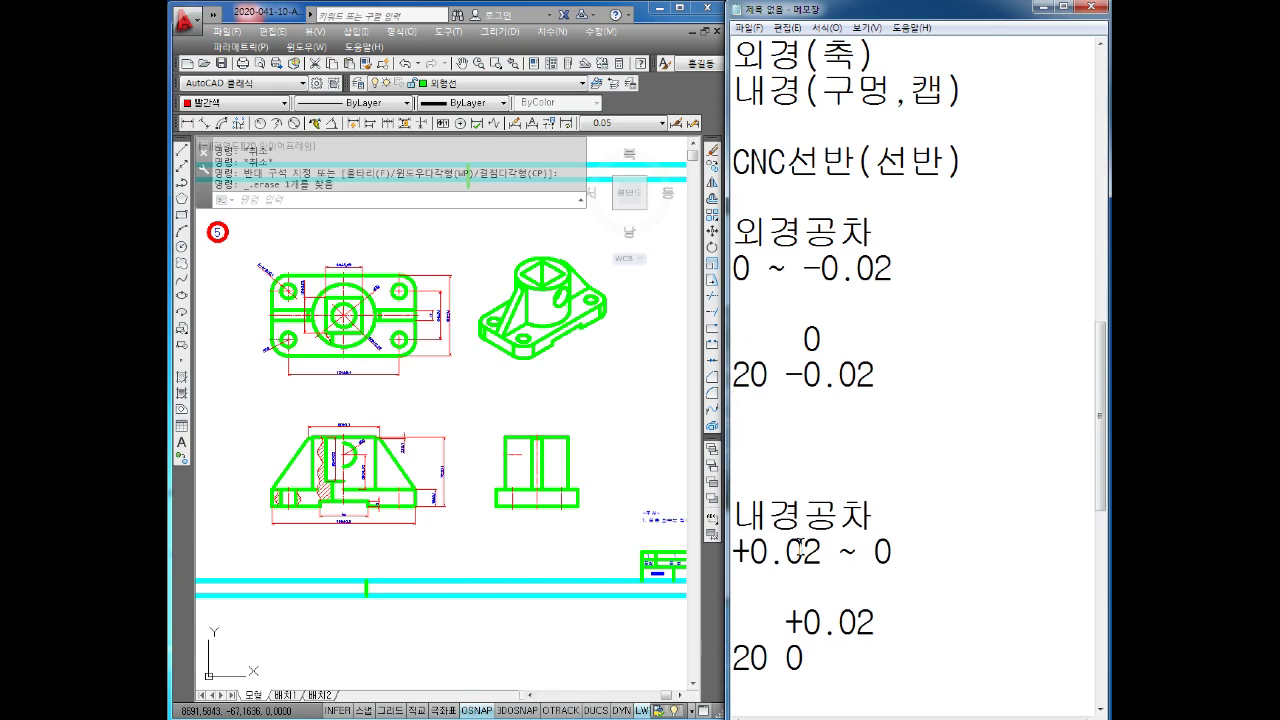
text(19.98~20)
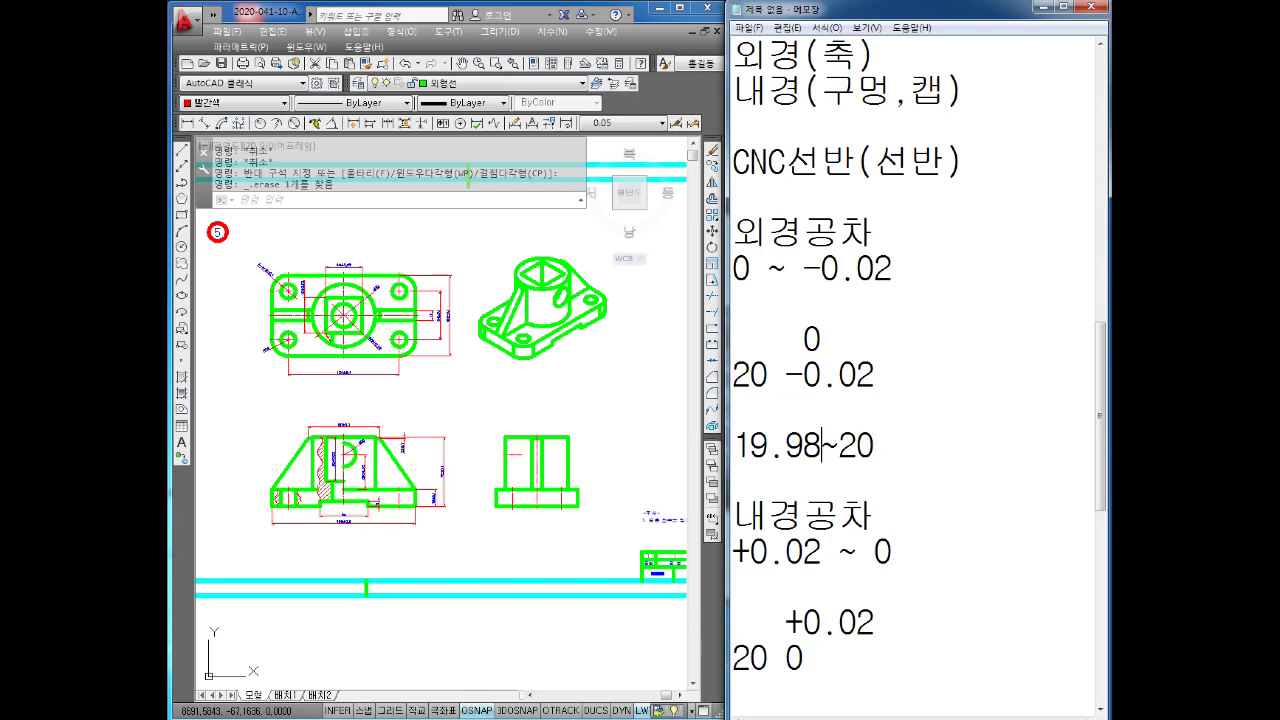
key(Right)
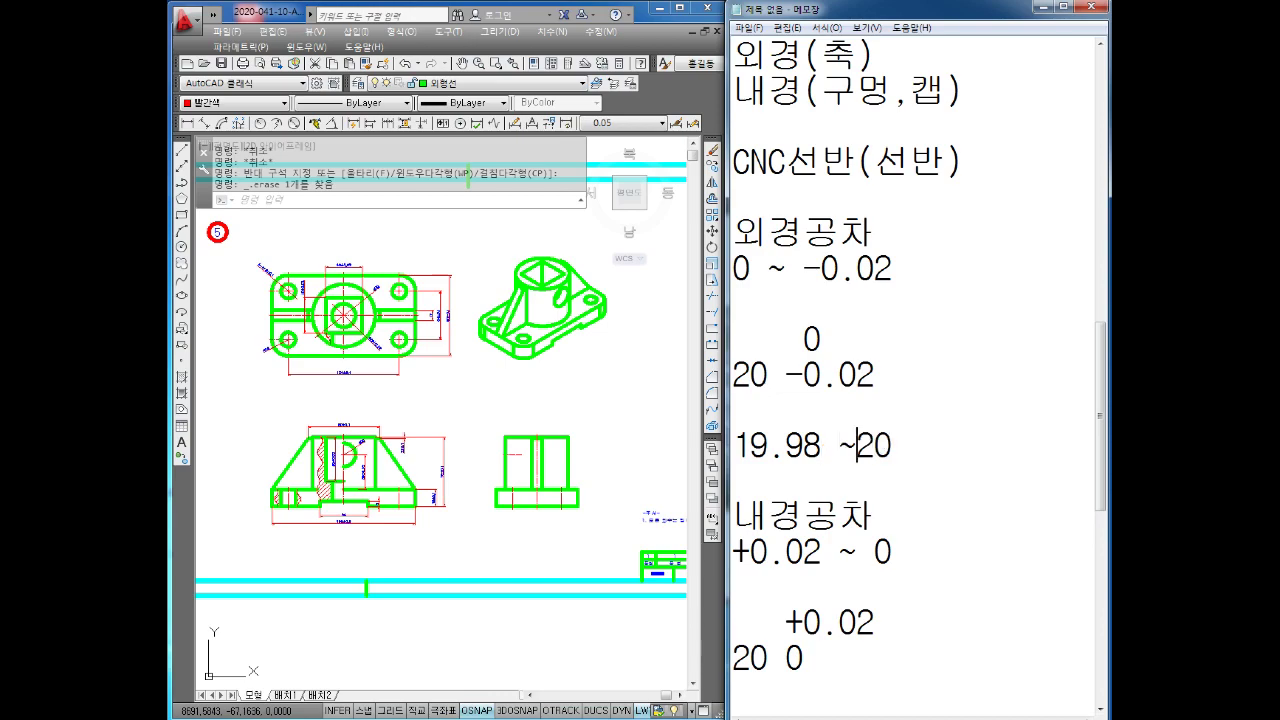
key(Down)
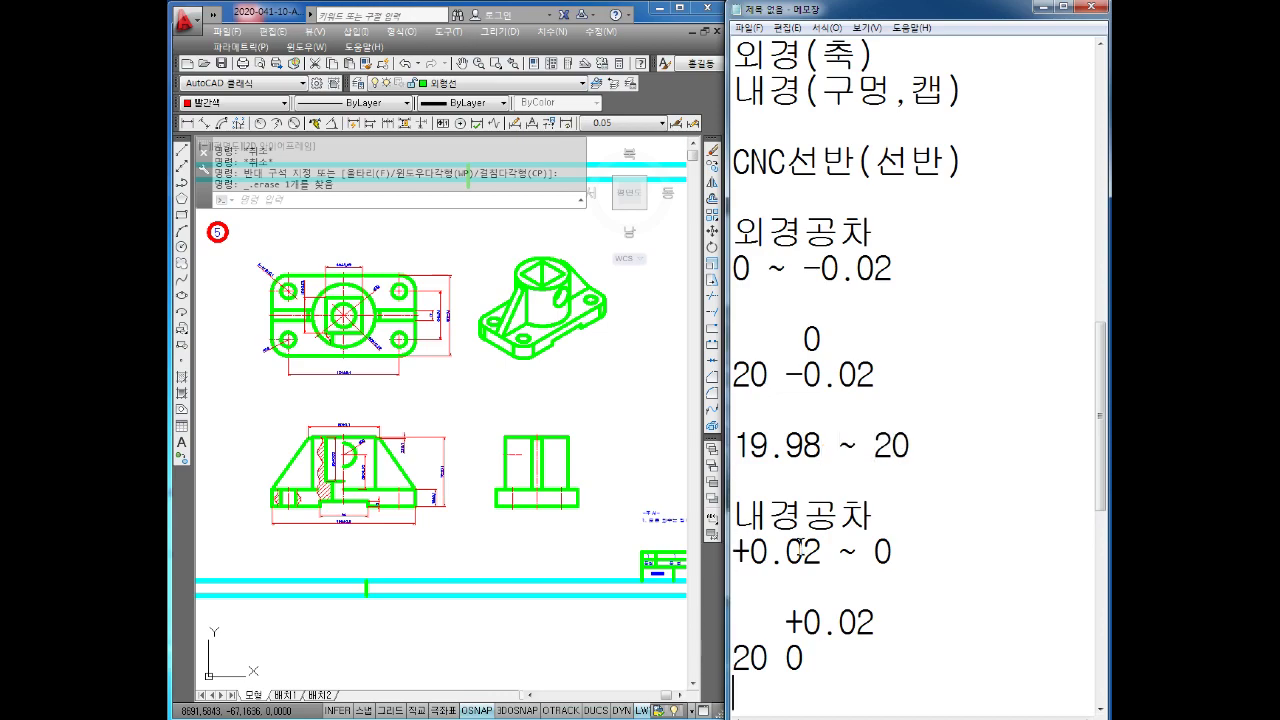
key(Return)
scroll(800, 547, down, 1)
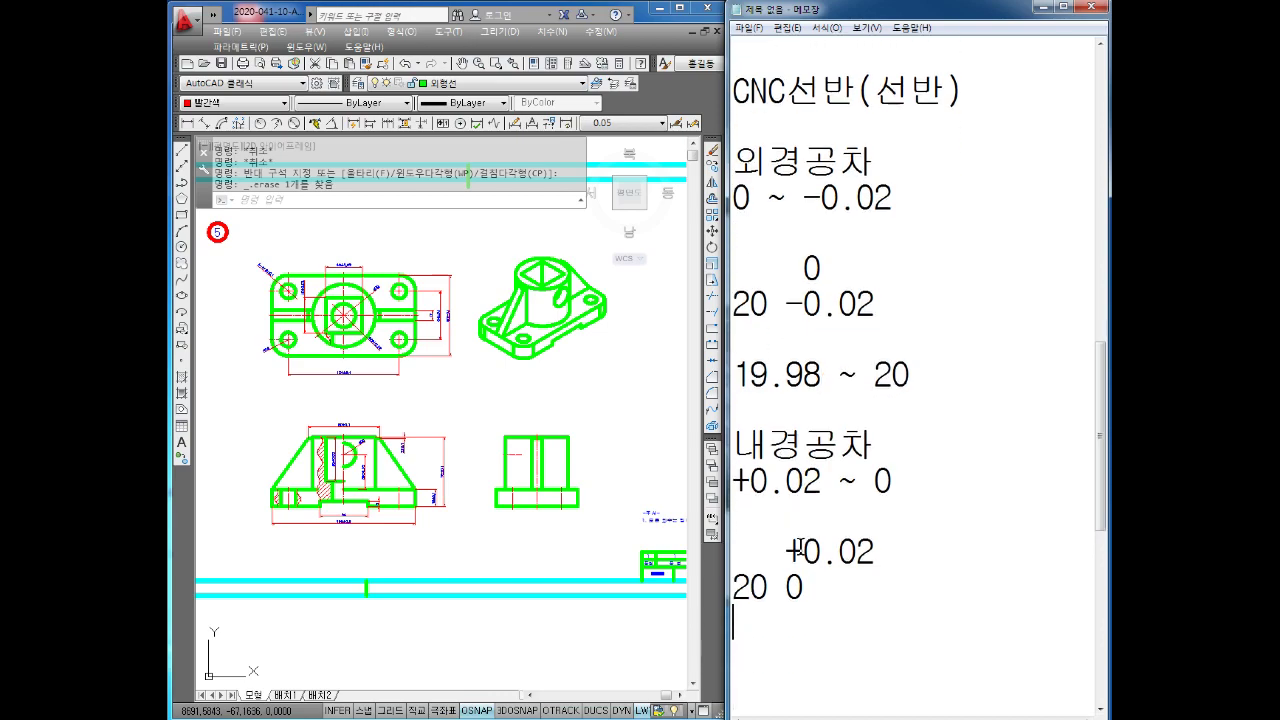
text(20.05)
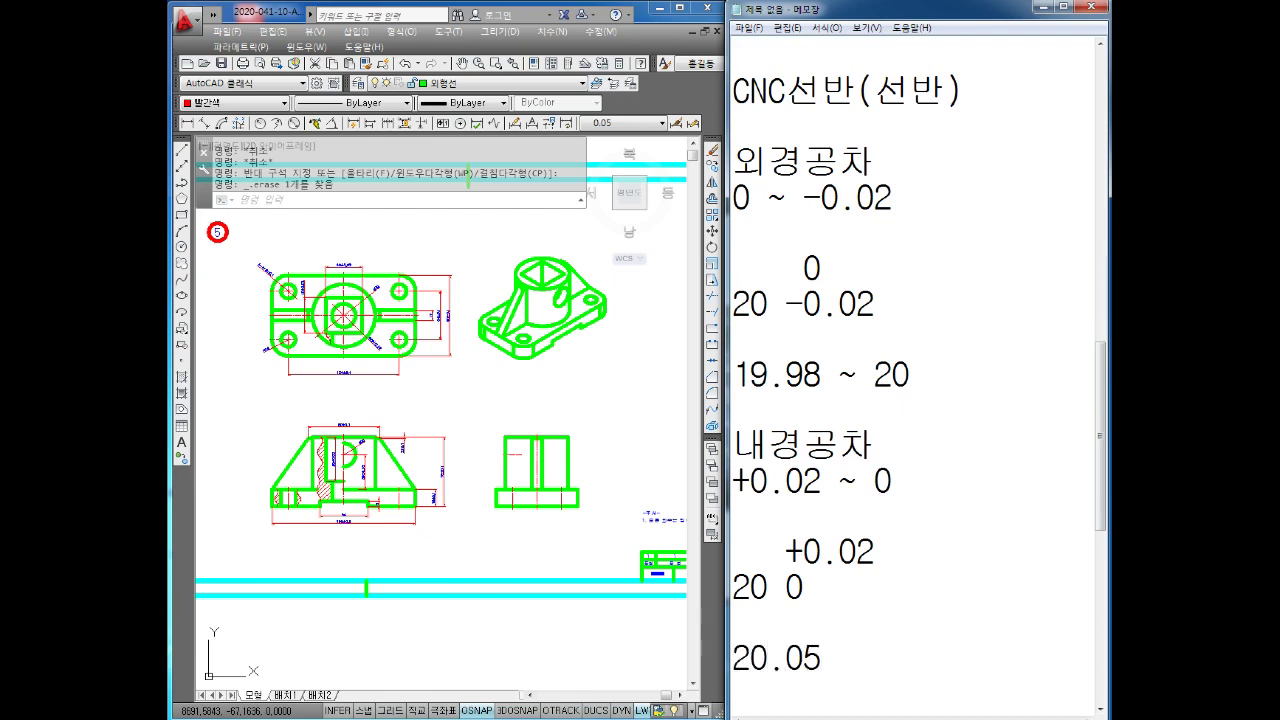
key(BackSpace)
text(2 ~20)
key(Right)
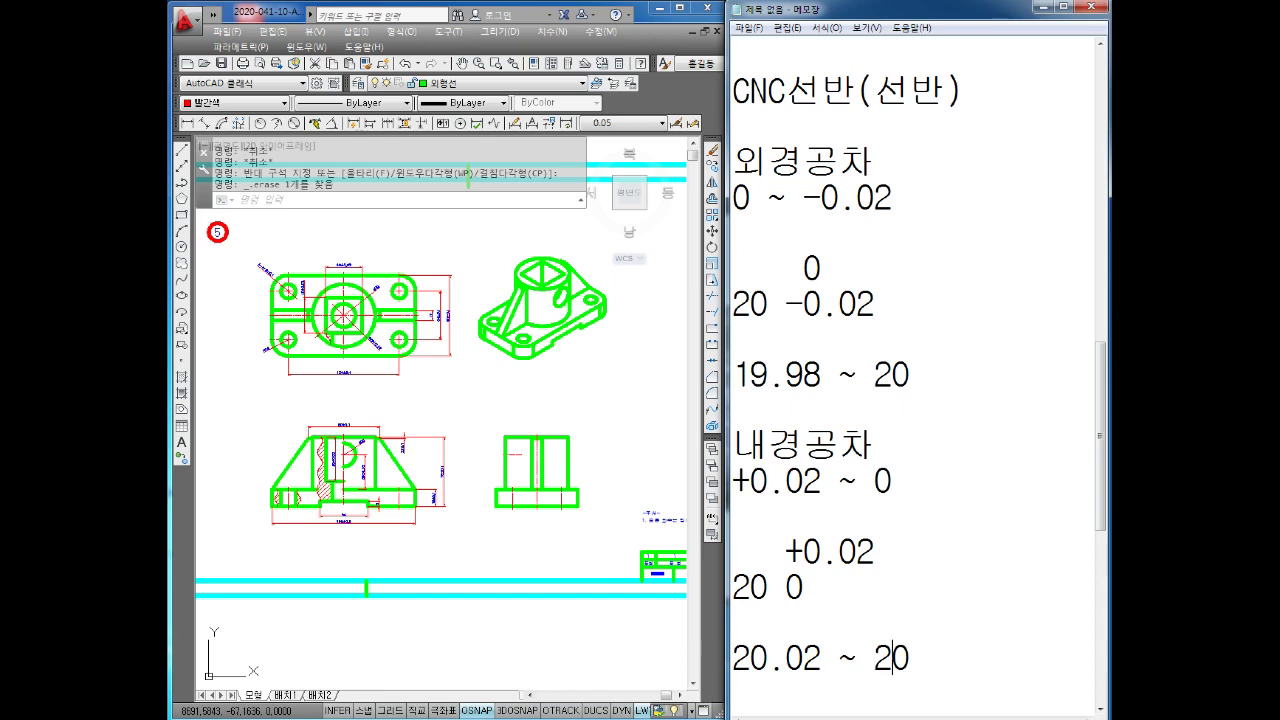
key(End)
key(Return)
key(Return)
key(Return)
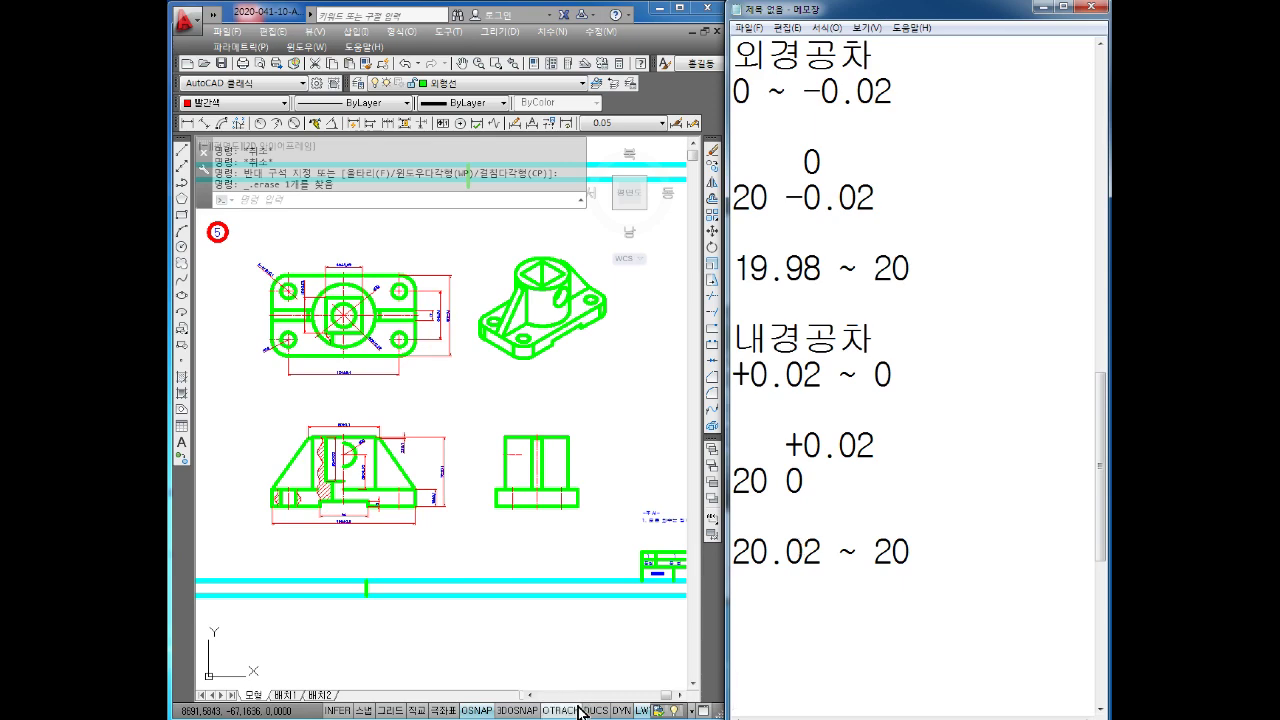
Erase the 4-Ø16±0.1 dimension on the upper-left hole
scroll(294, 302, up, 5)
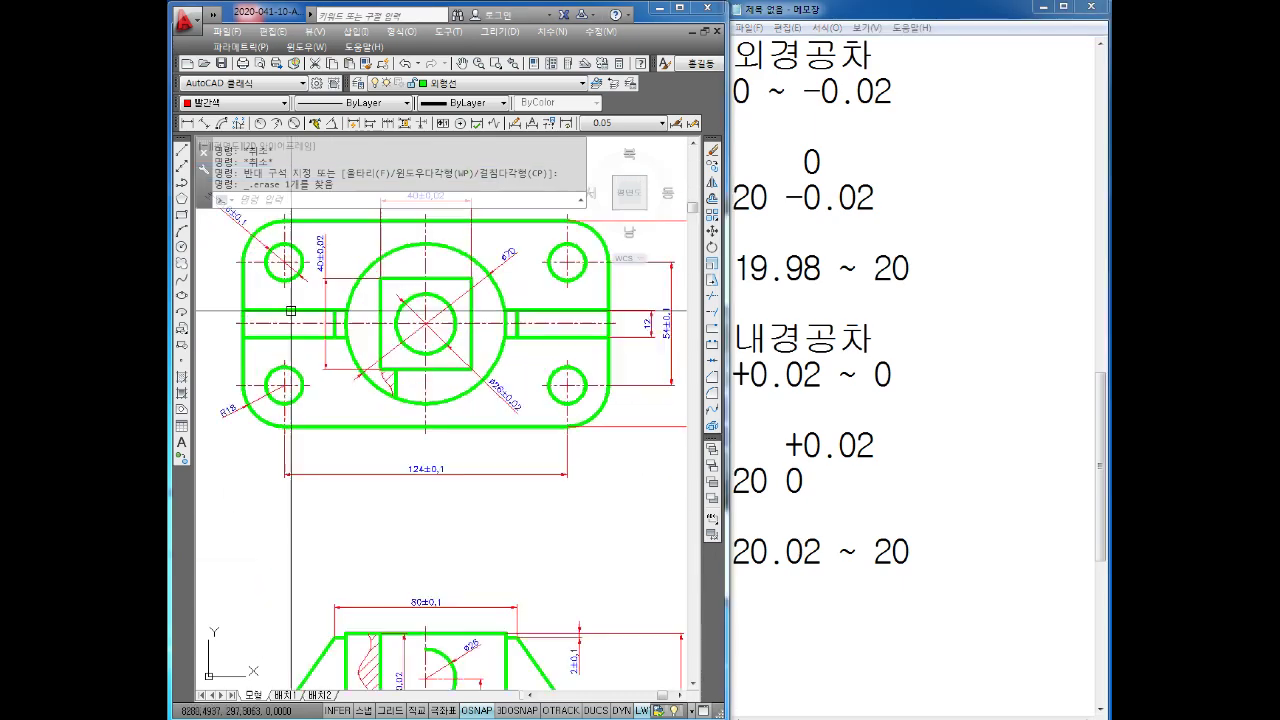
scroll(372, 457, up, 3)
scroll(372, 457, down, 3)
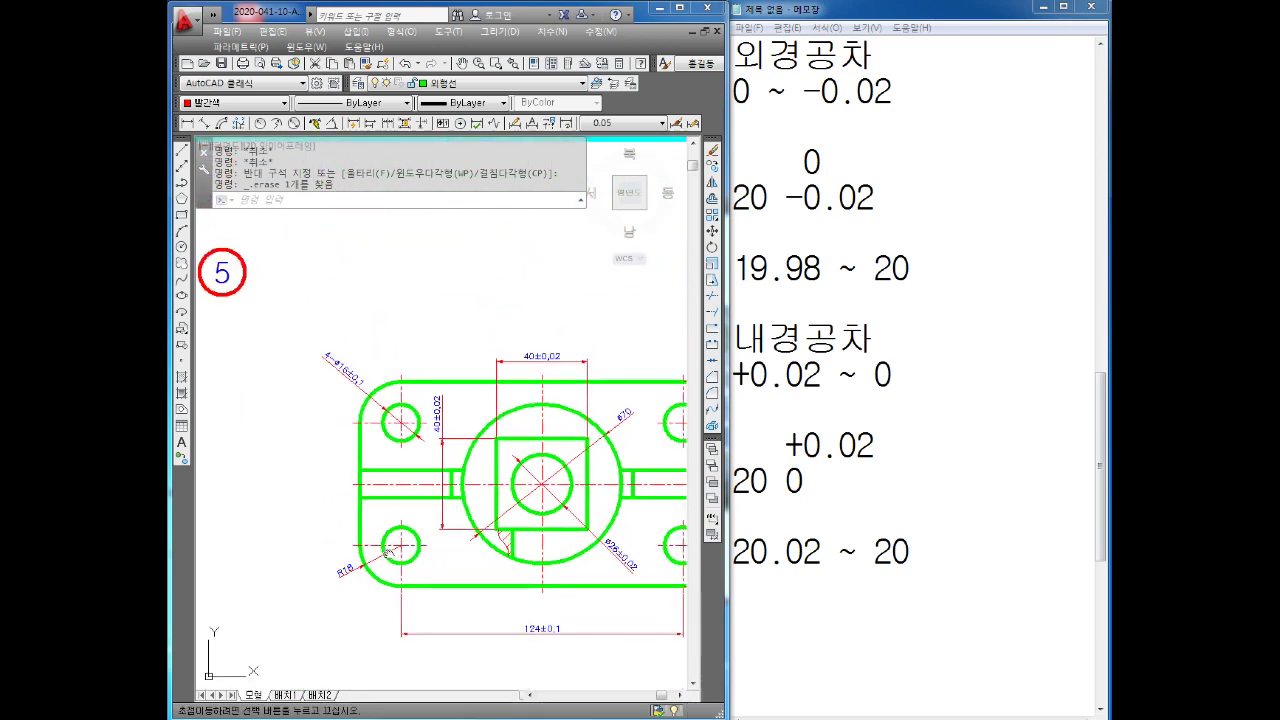
scroll(342, 371, up, 3)
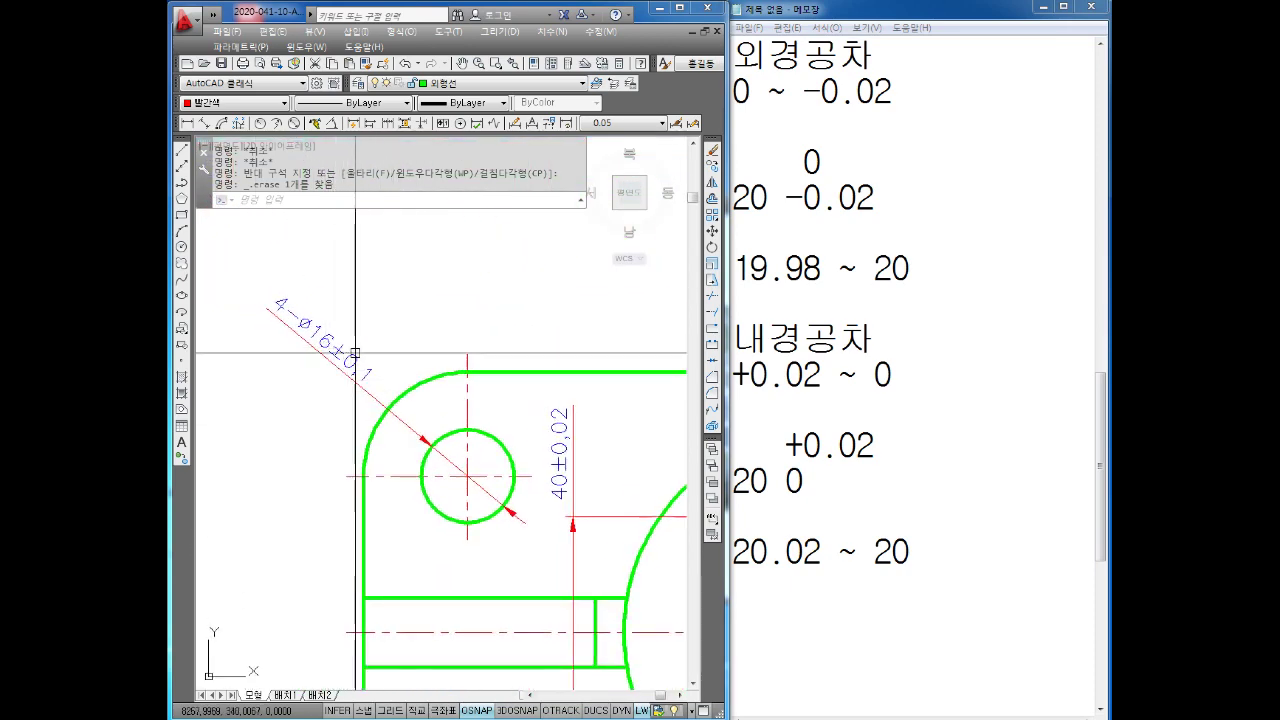
middle_drag(354, 377, 366, 375)
click(393, 407)
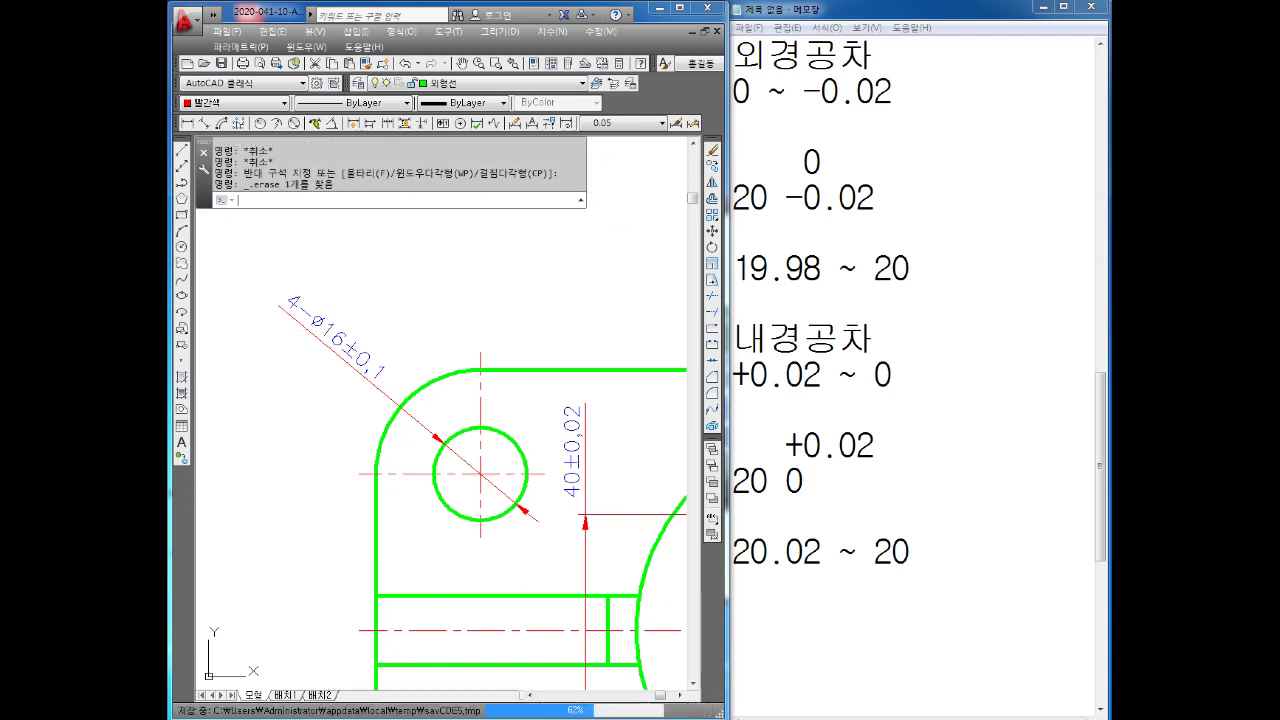
click(325, 347)
key(Delete)
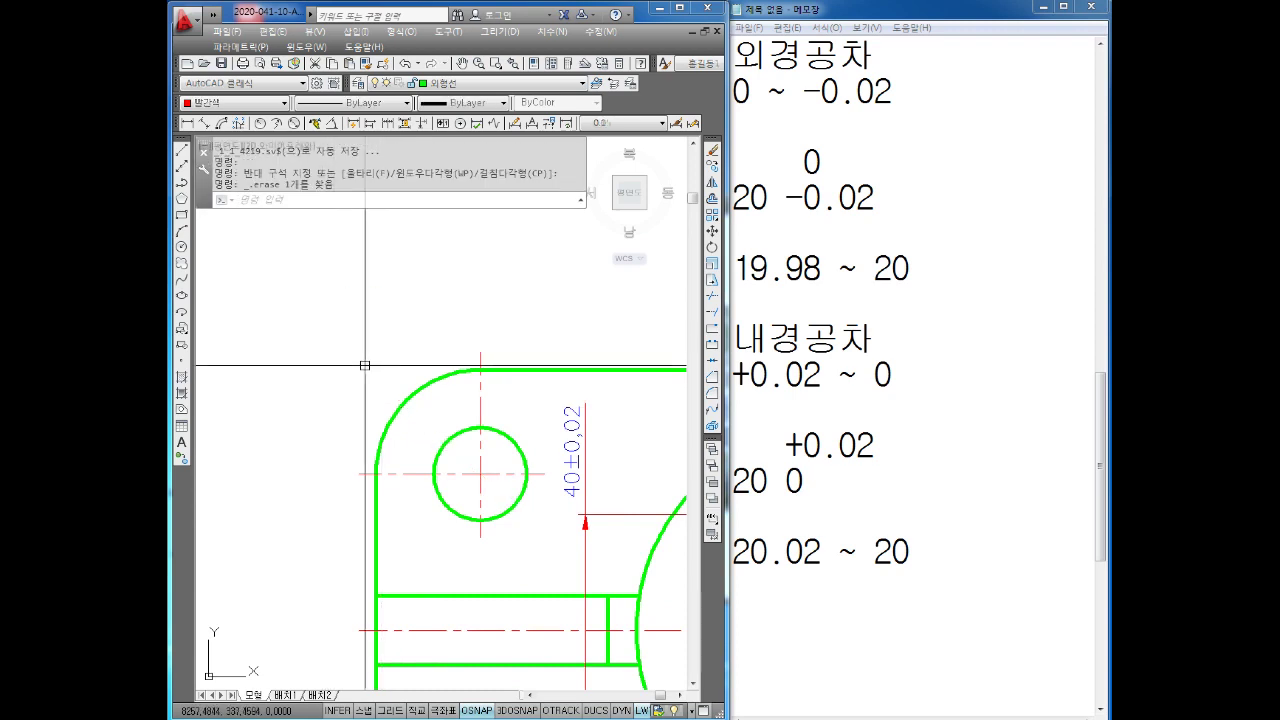
middle_drag(521, 352, 479, 290)
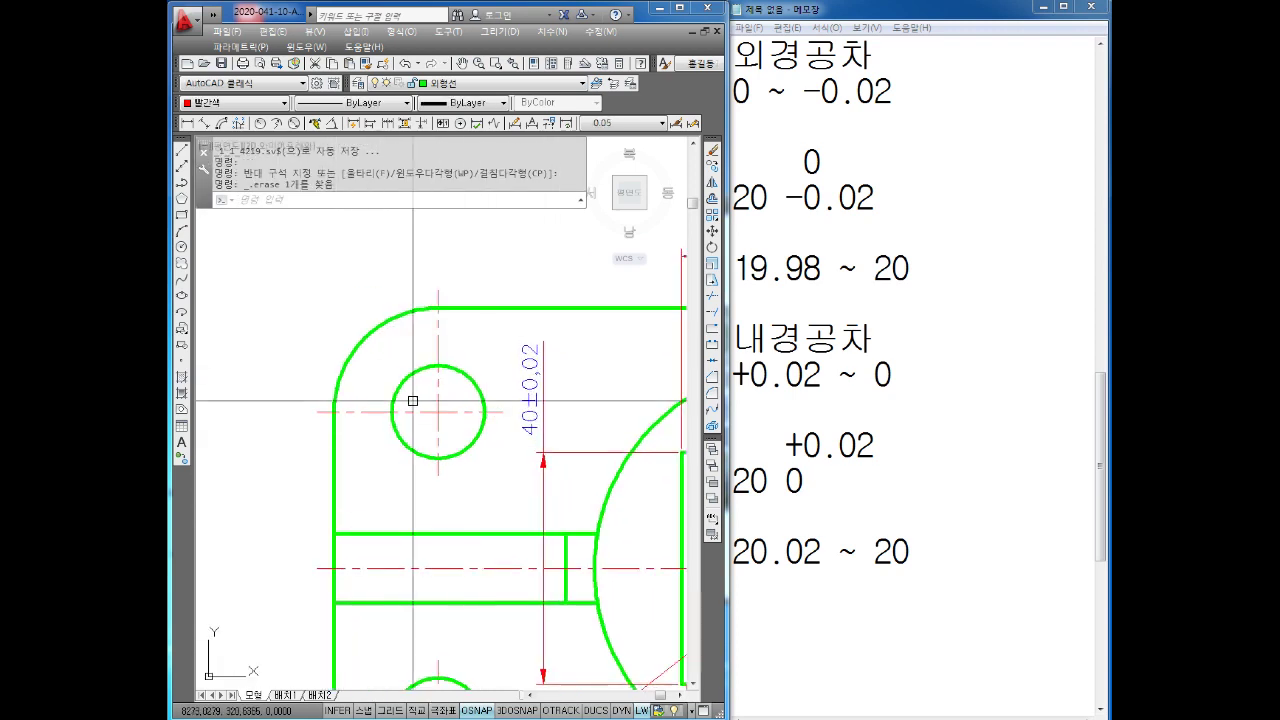
Change the Notepad heading to 내경공차(구멍) and clear pending AutoCAD commands
click(936, 333)
text(()
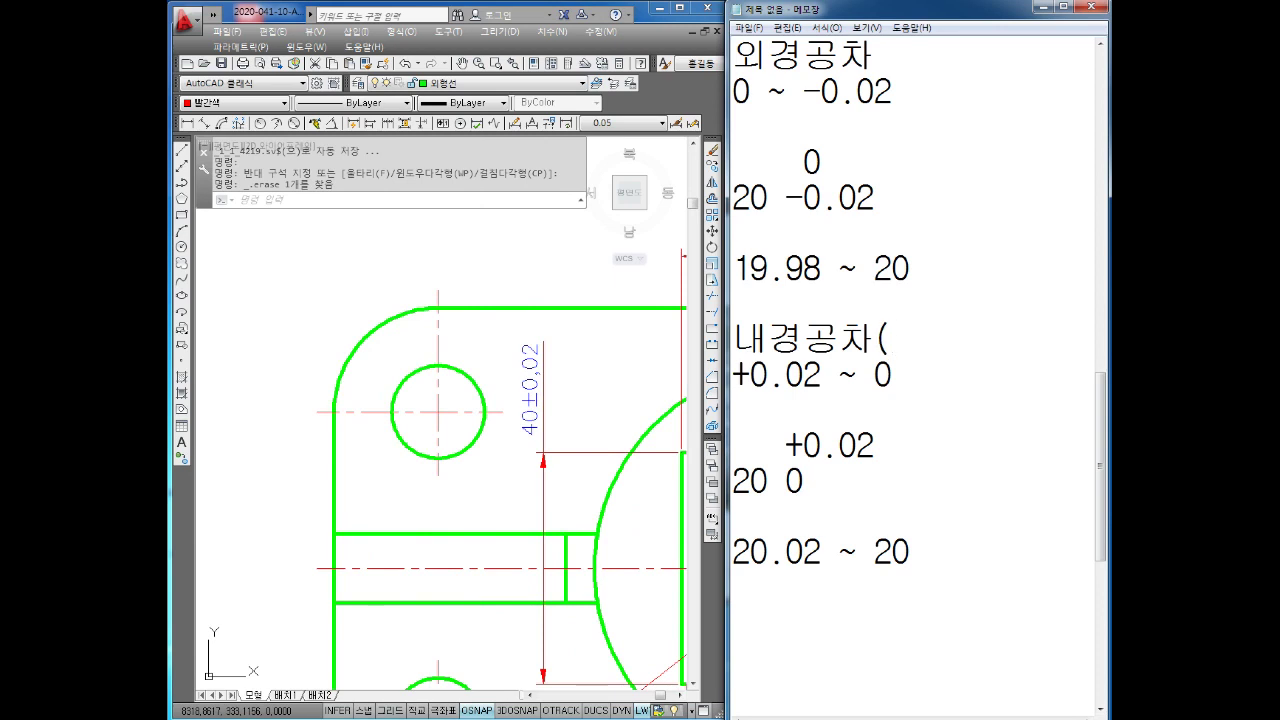
text(구머)
text())
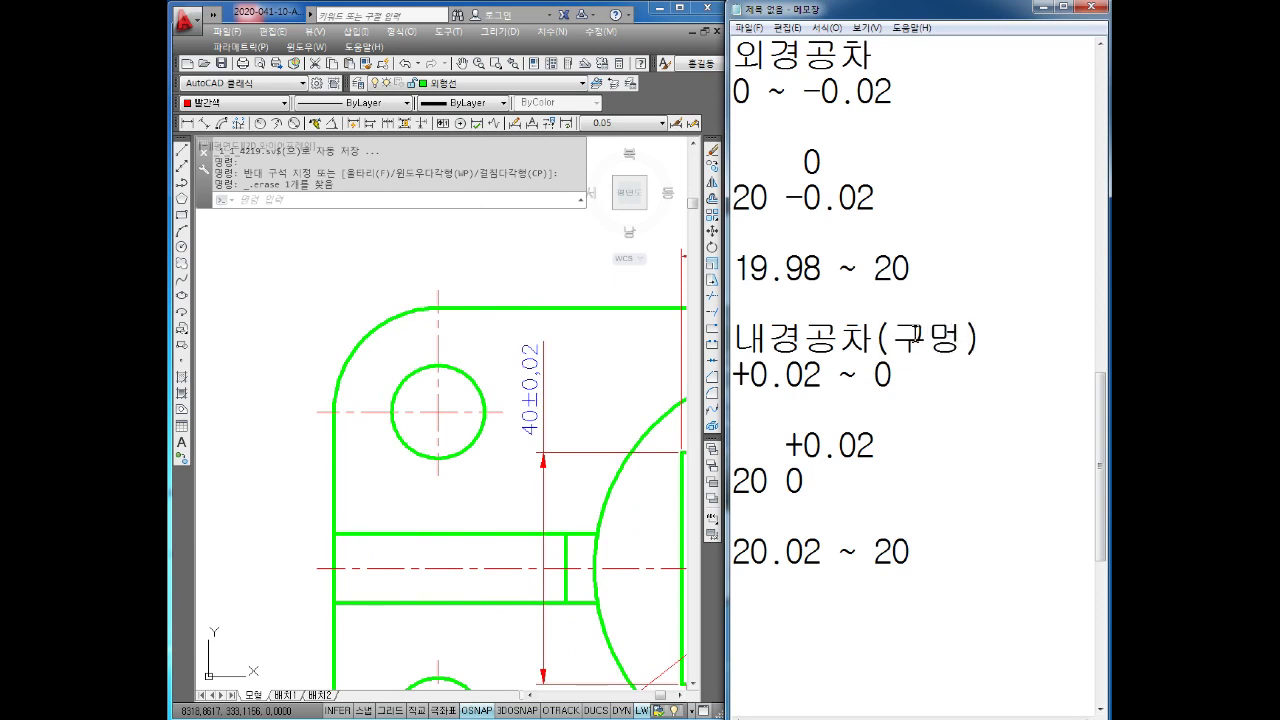
click(300, 294)
key(Escape)
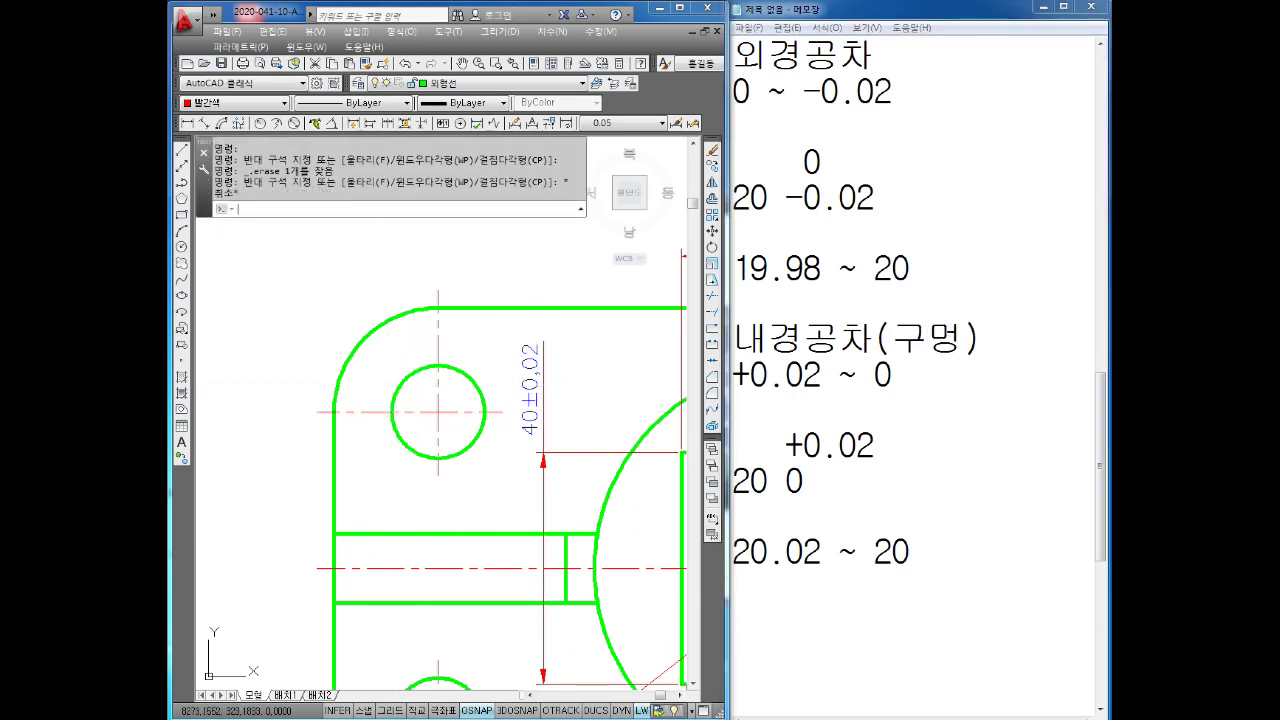
key(Escape)
key(Escape)
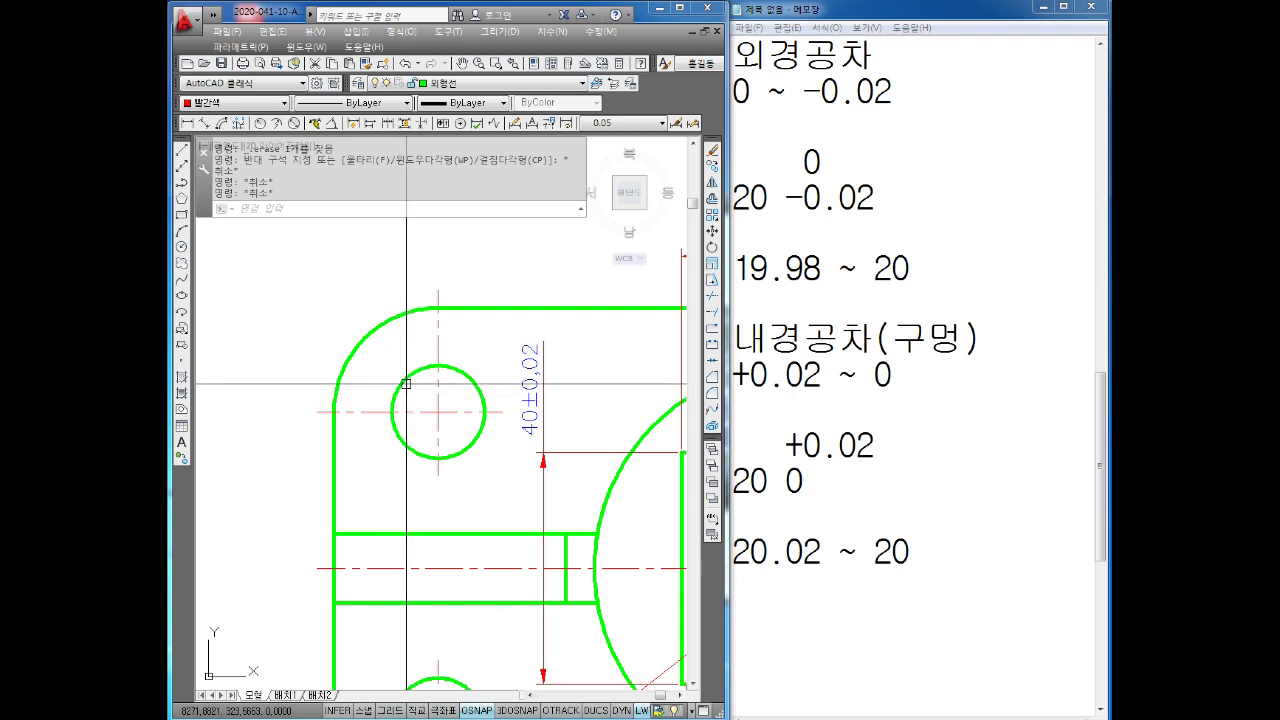
key(Escape)
key(Escape)
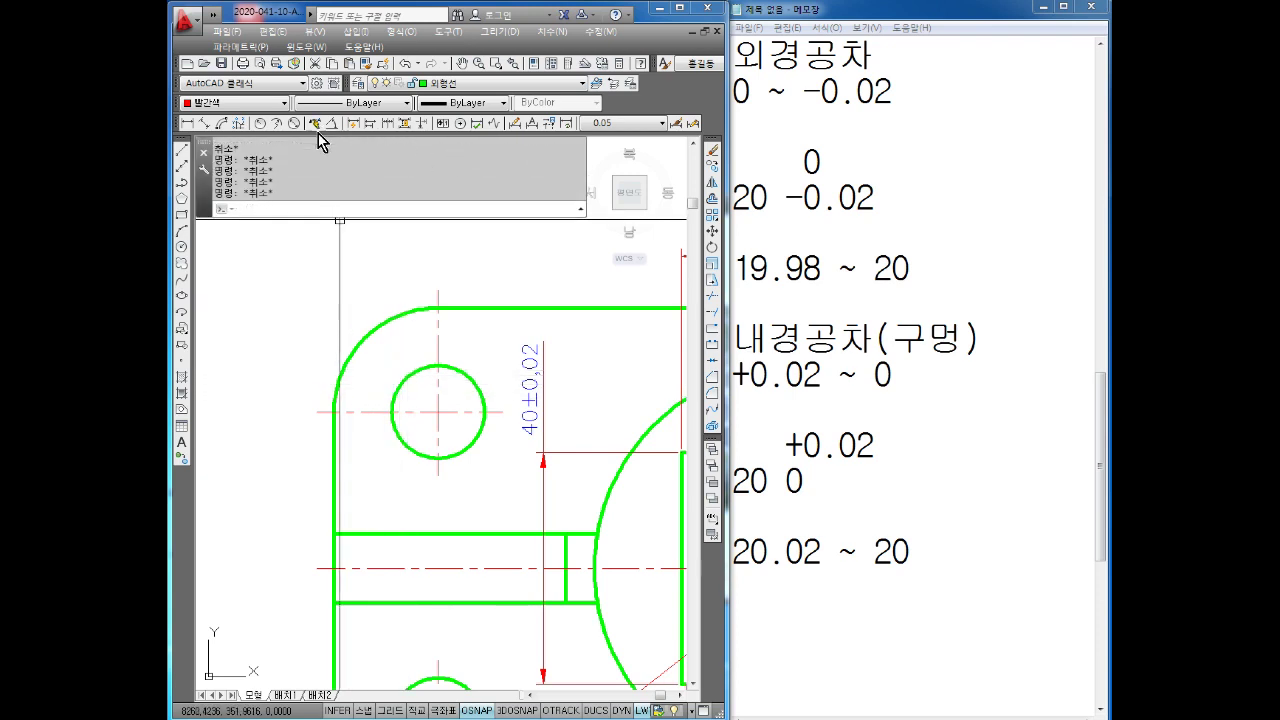
Dimension the upper-left hole's diameter and give it a tolerance-free dimension style
click(294, 123)
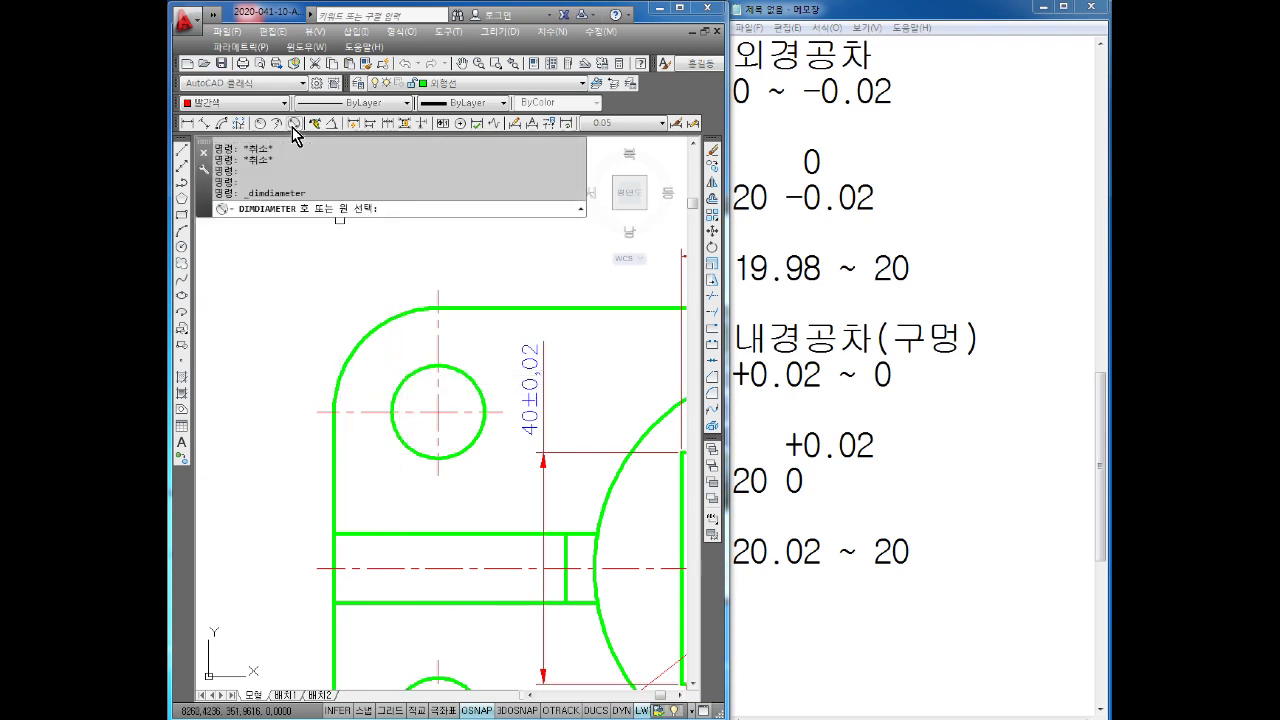
click(405, 382)
click(252, 312)
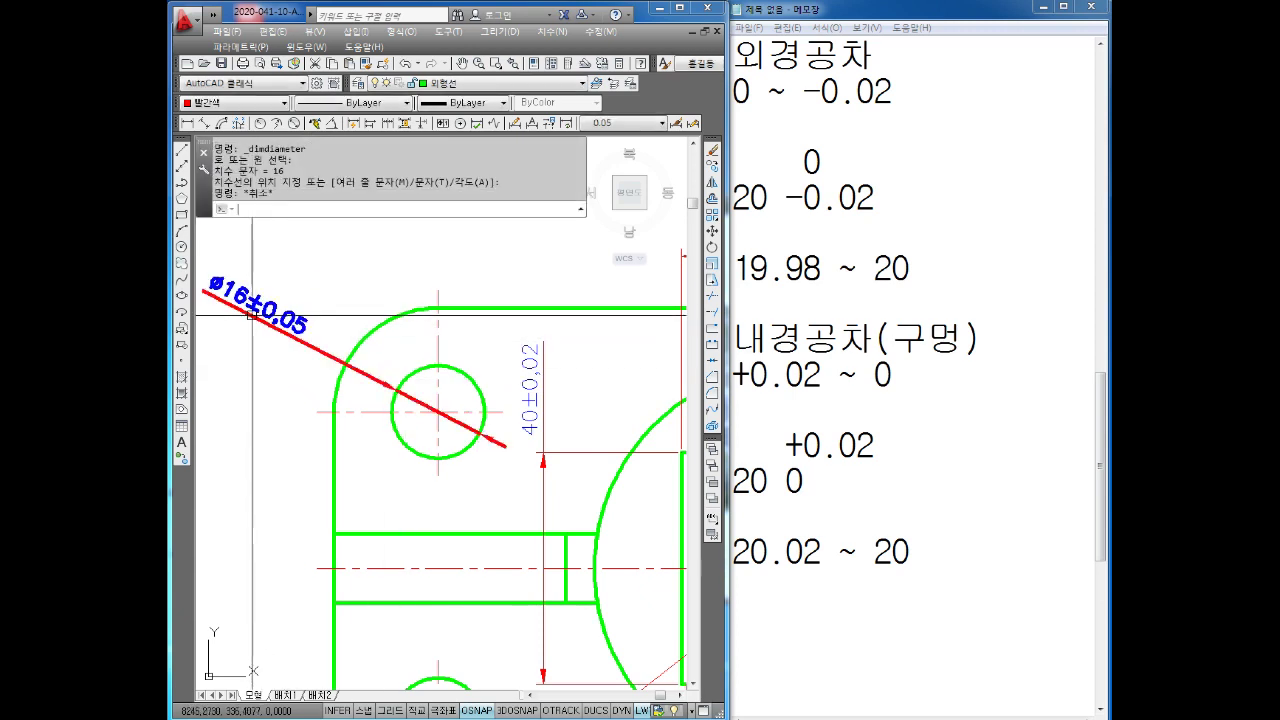
click(608, 123)
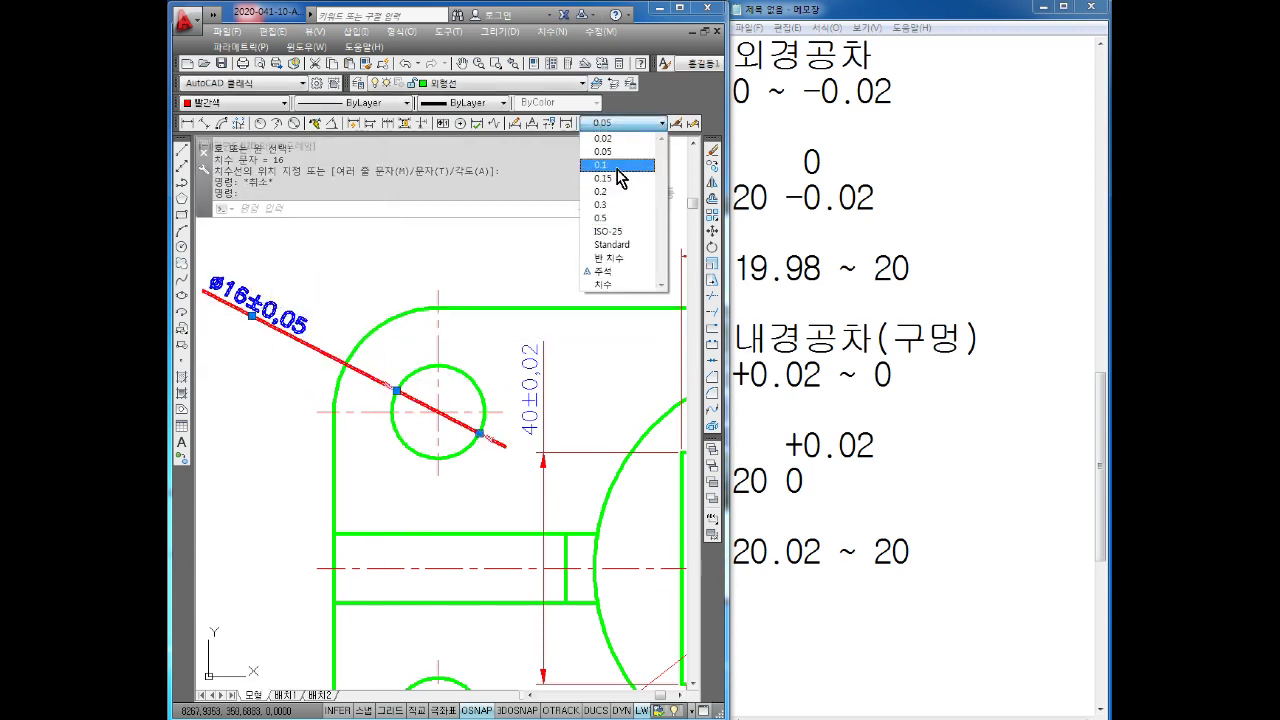
click(610, 285)
key(Escape)
middle_drag(275, 314, 351, 301)
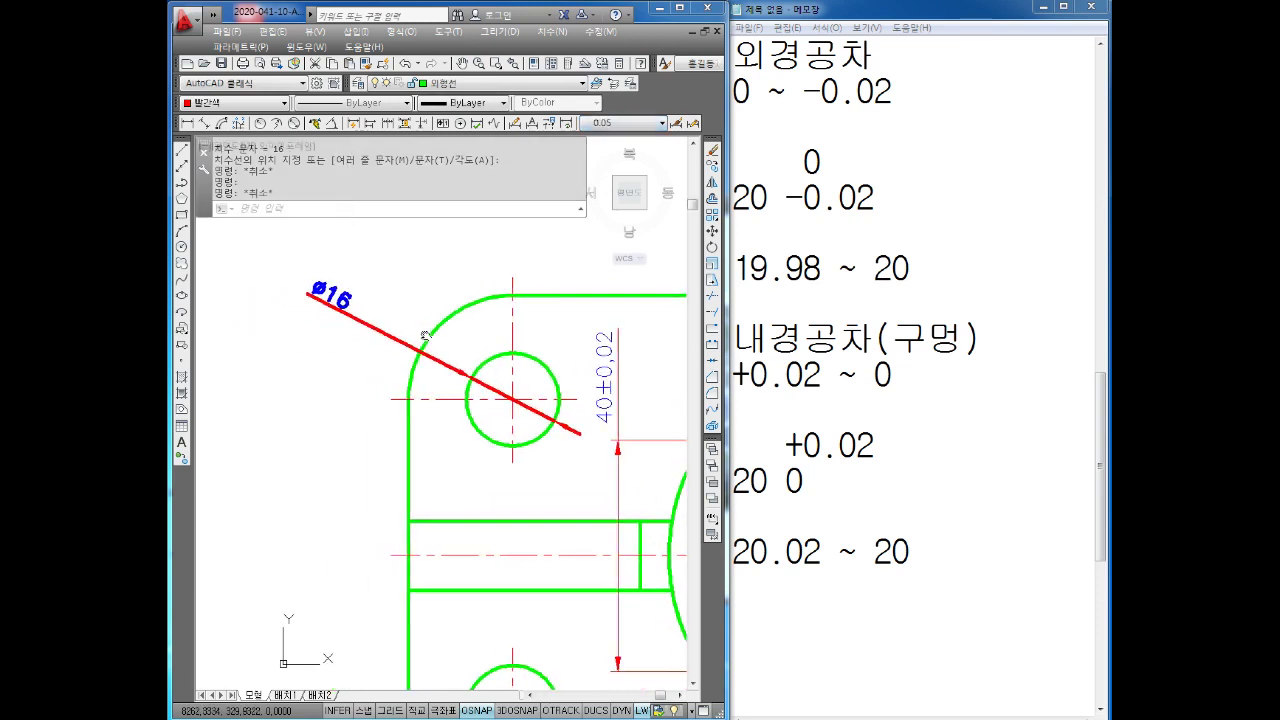
Edit the ø16 dimension text to read ø16 +0.02
click(351, 301)
double_click(335, 298)
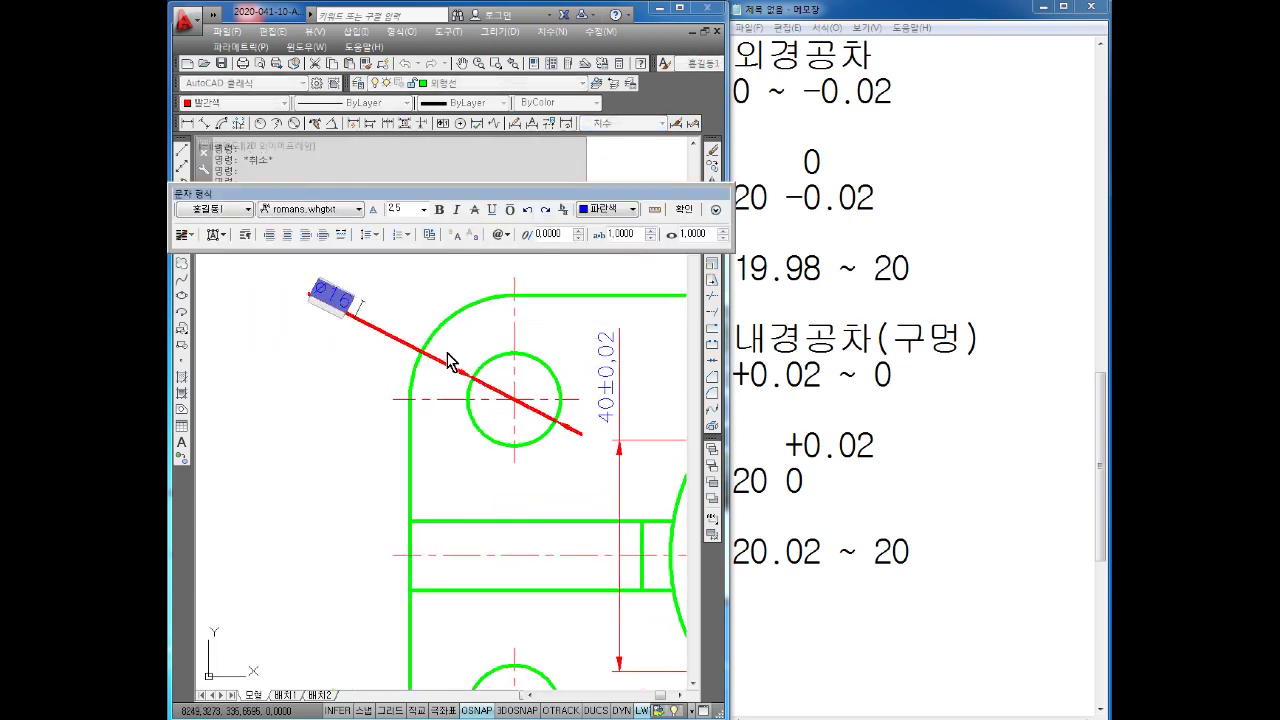
text( 0)
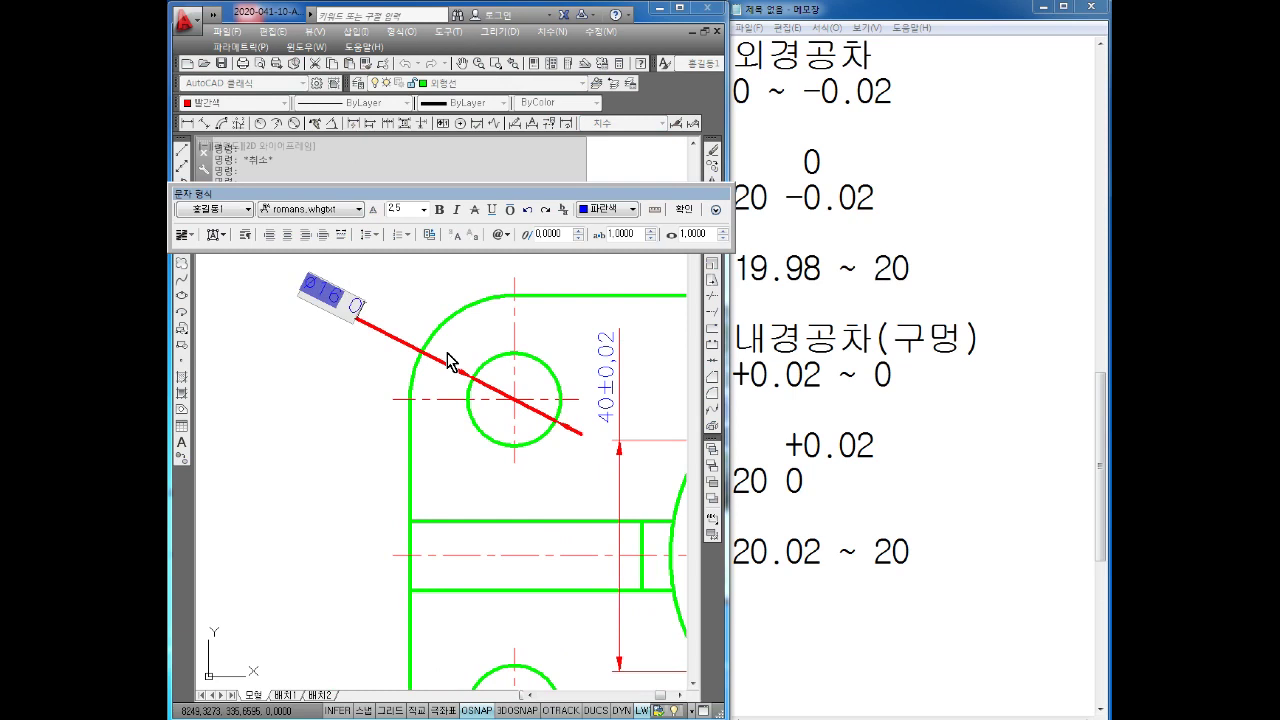
key(BackSpace)
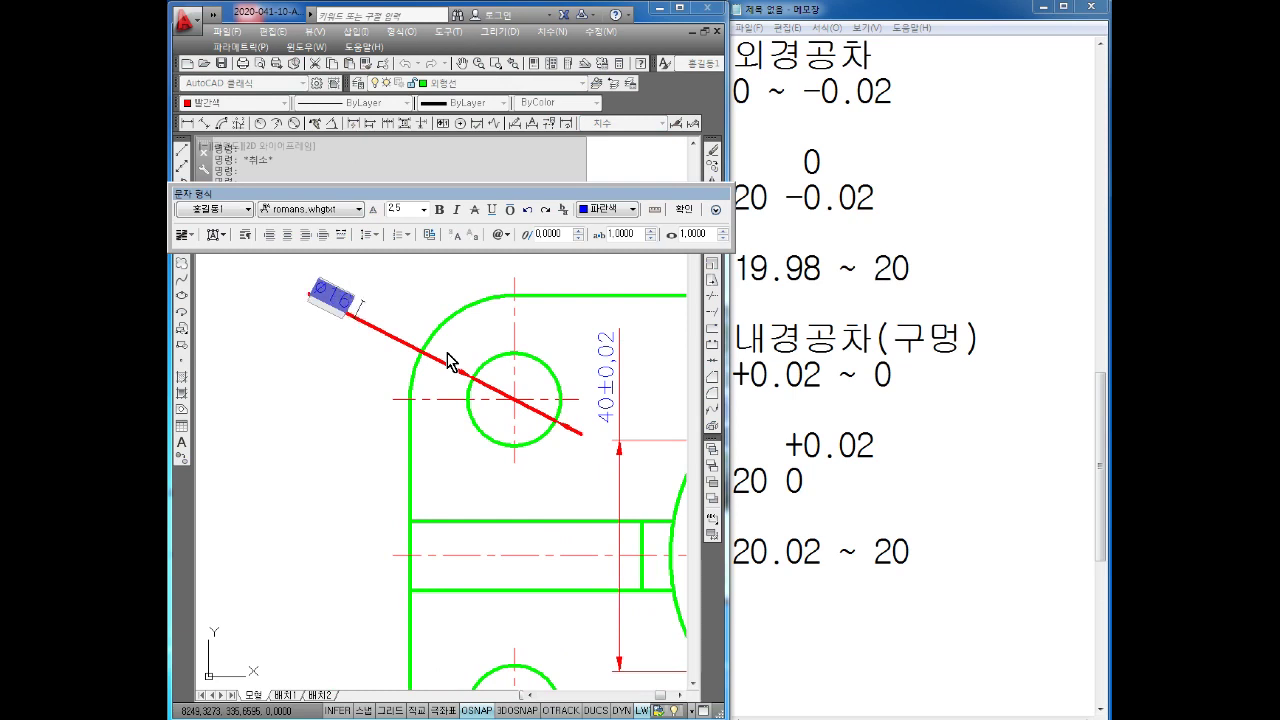
text( +0)
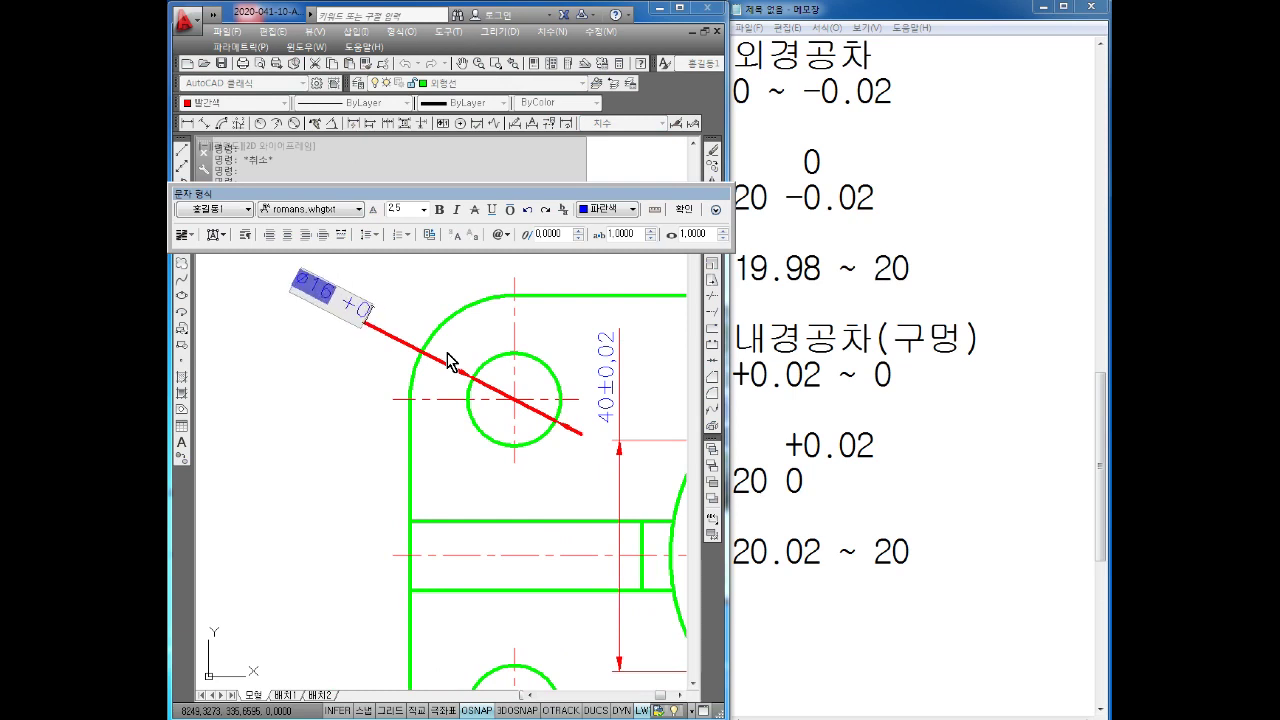
text(.02)
click(298, 393)
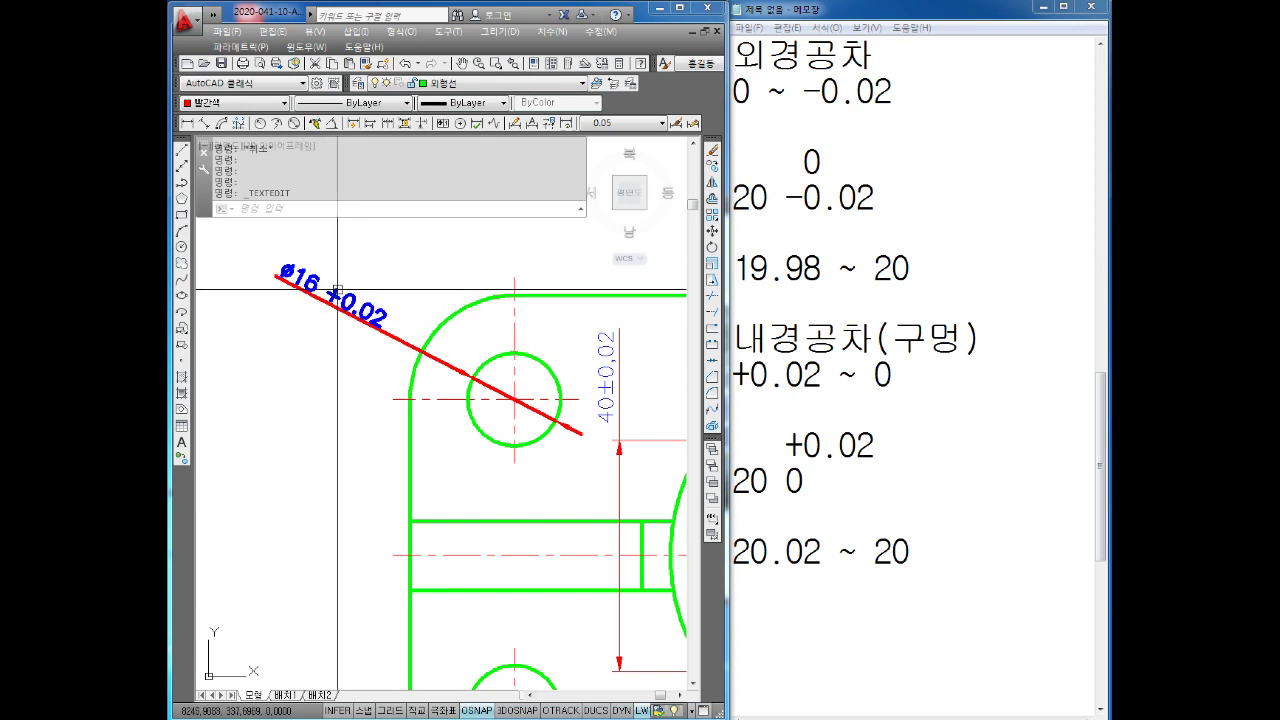
Explode the ø16 dimension and copy its text just above the original
scroll(360, 317, up, 2)
key(Escape)
key(Escape)
text(x)
click(386, 360)
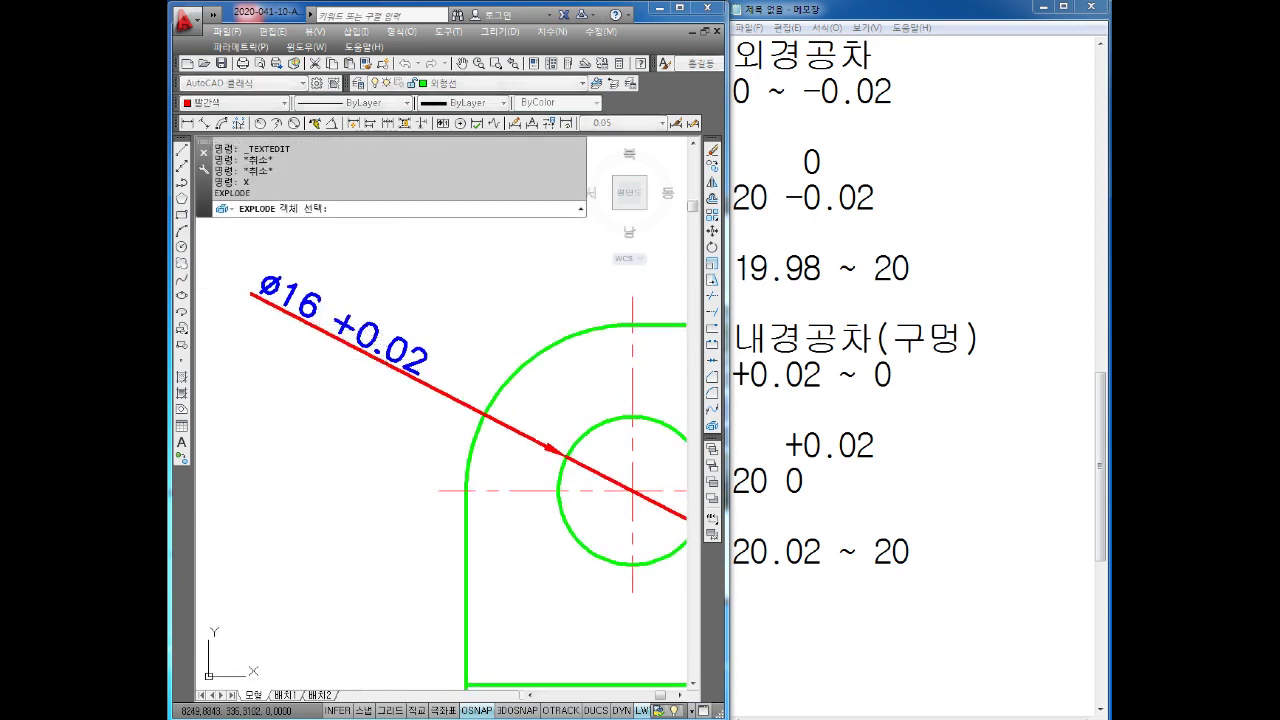
key(Return)
click(376, 330)
click(359, 290)
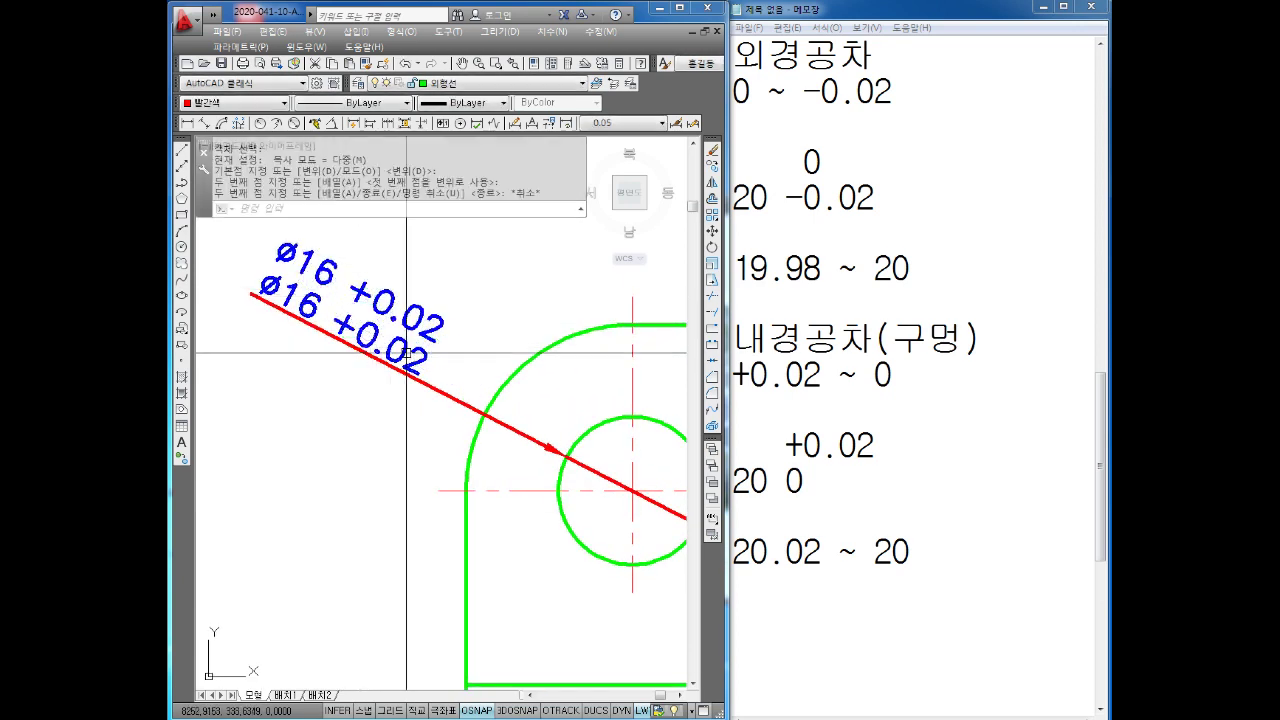
key(Escape)
Change the lower text to 0 so the callout shows +0.02 over 0
double_click(421, 358)
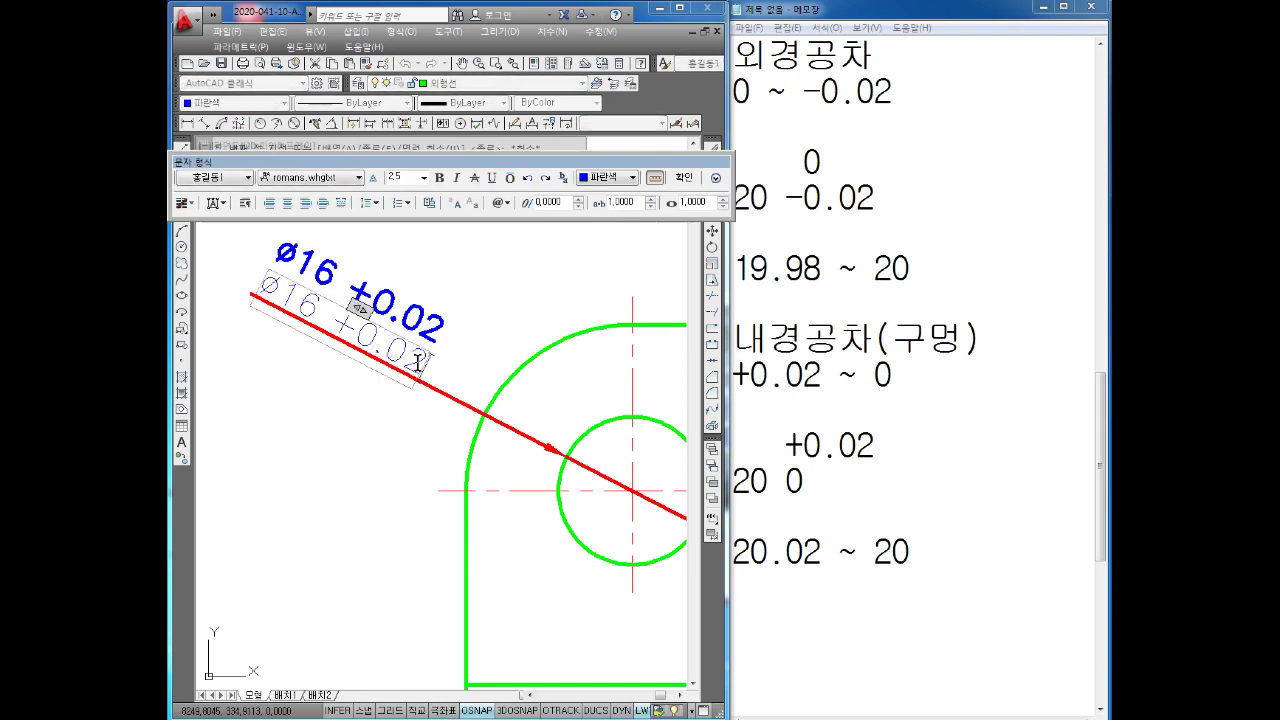
key(BackSpace)
key(BackSpace)
key(BackSpace)
key(BackSpace)
key(BackSpace)
key(BackSpace)
key(BackSpace)
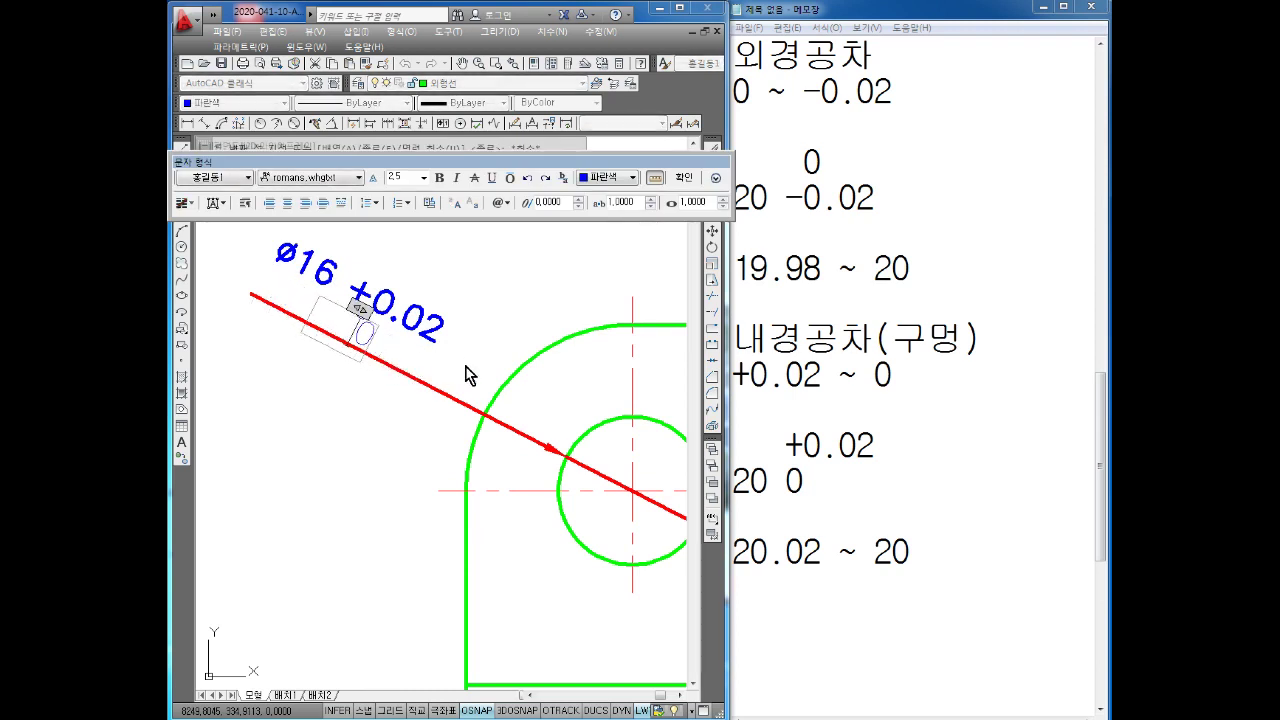
key(Escape)
scroll(470, 460, down, 3)
scroll(483, 450, up, 3)
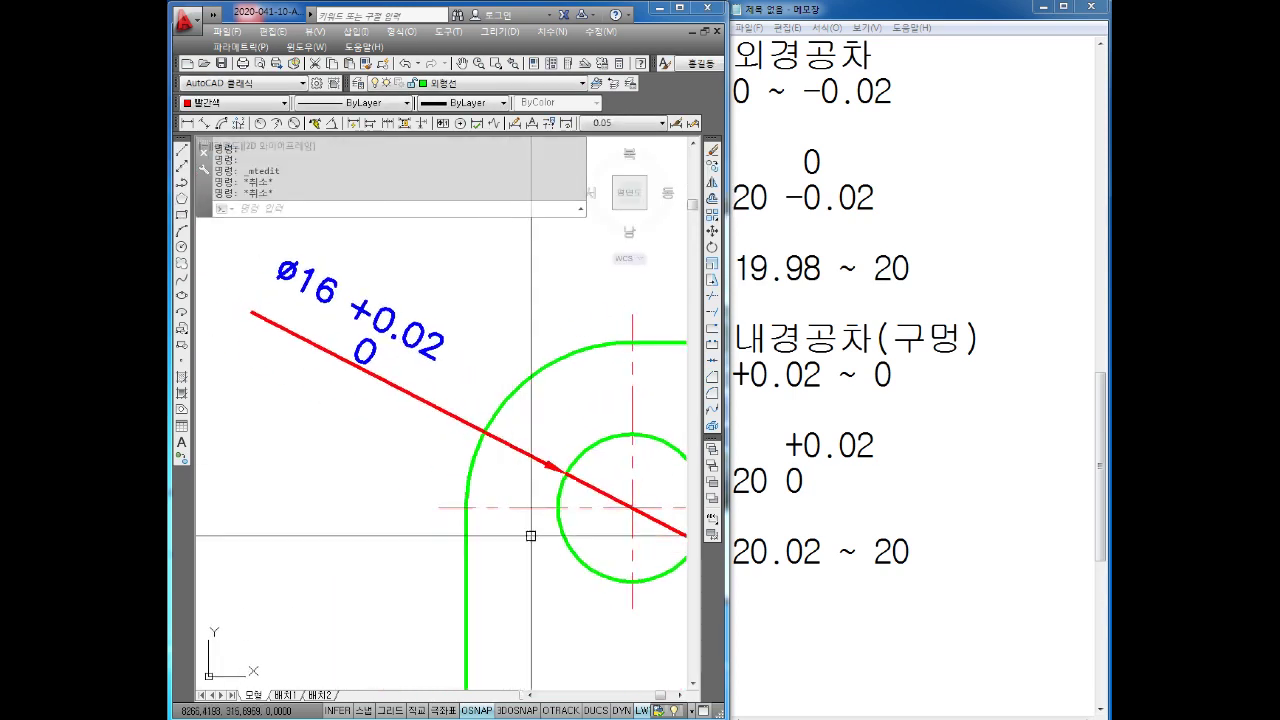
middle_drag(494, 480, 427, 424)
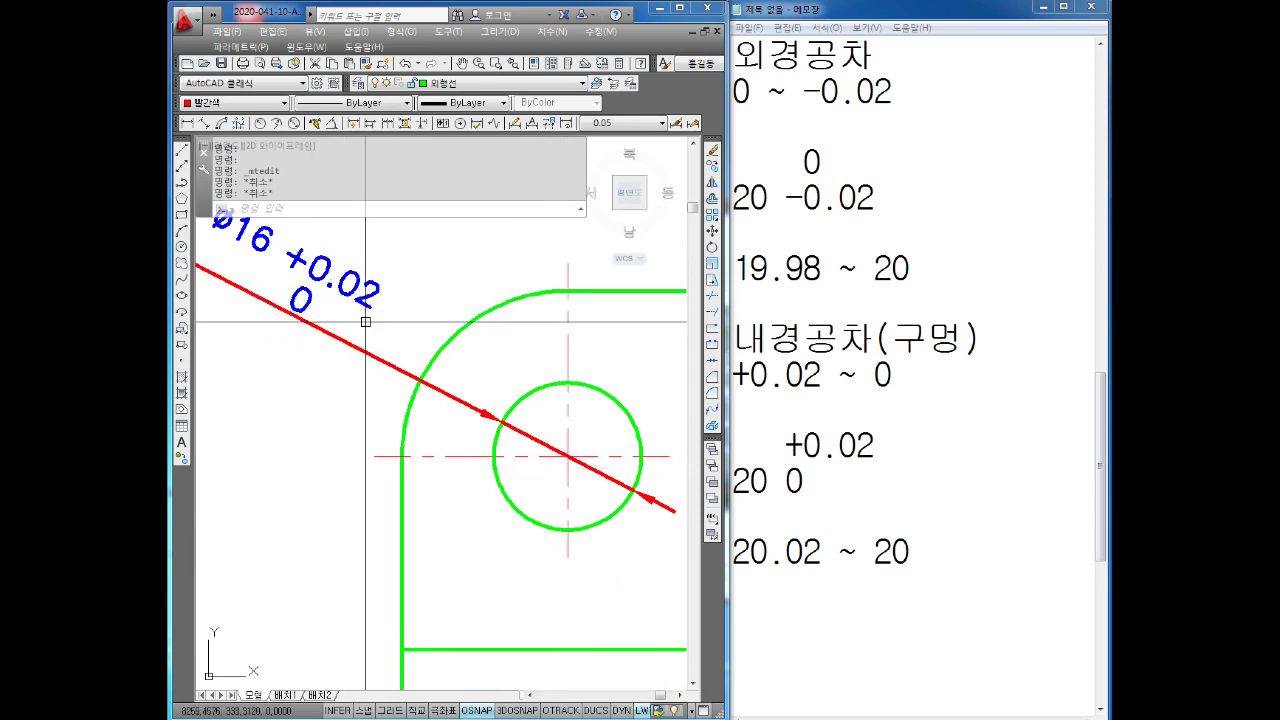
scroll(373, 325, down, 4)
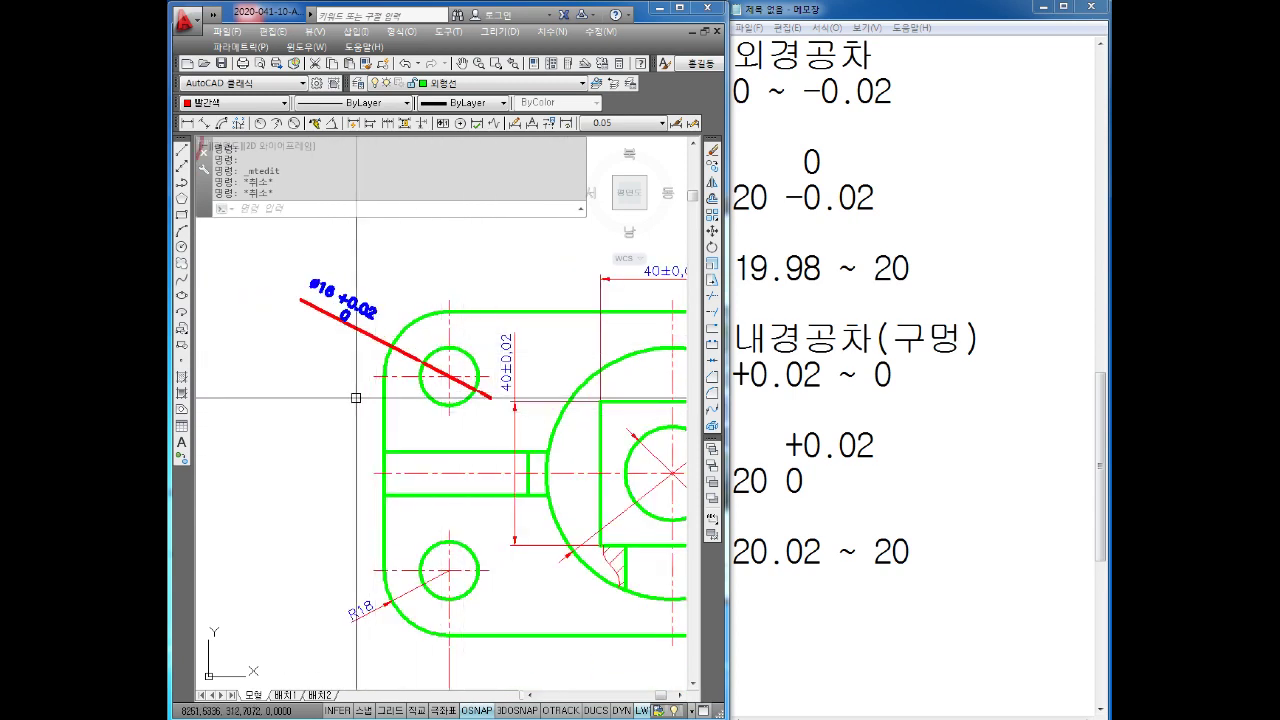
Zoom to the top view's 12 slot-width dimension and open its text for editing
scroll(483, 435, down, 3)
scroll(483, 435, down, 2)
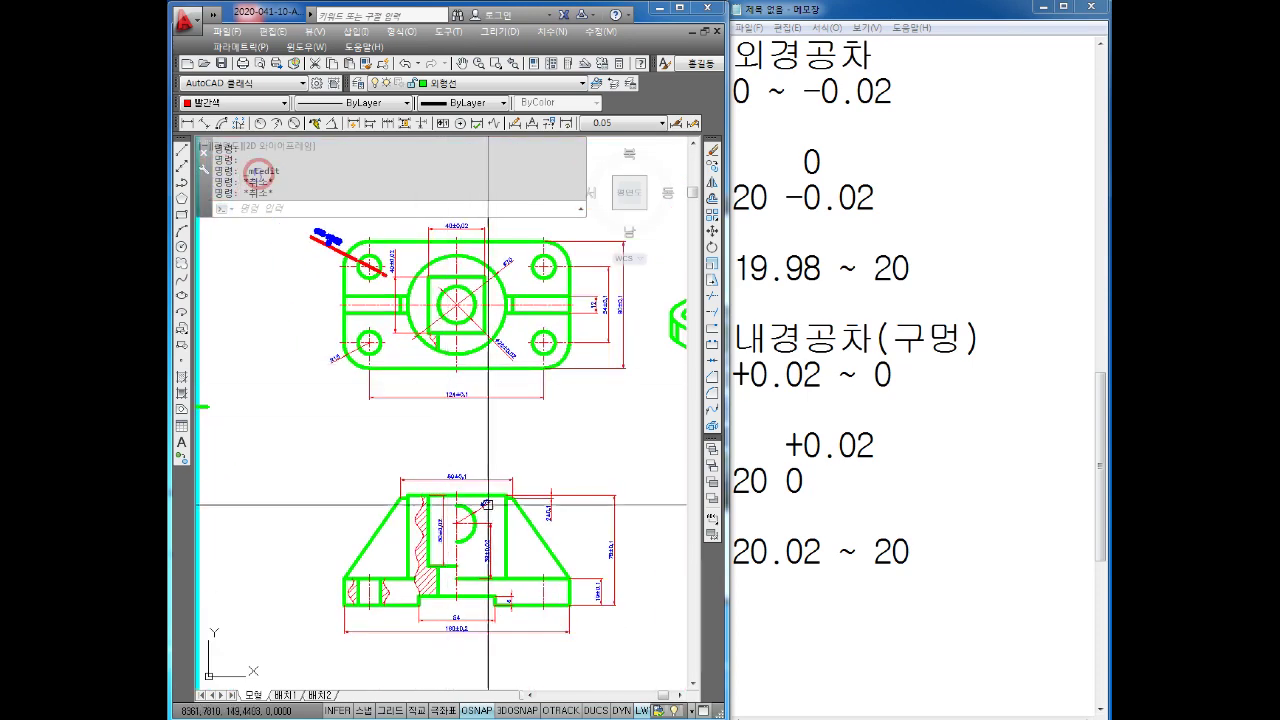
scroll(640, 590, up, 4)
mouse_move(331, 228)
middle_down()
mouse_move(438, 256)
mouse_move(354, 390)
middle_up()
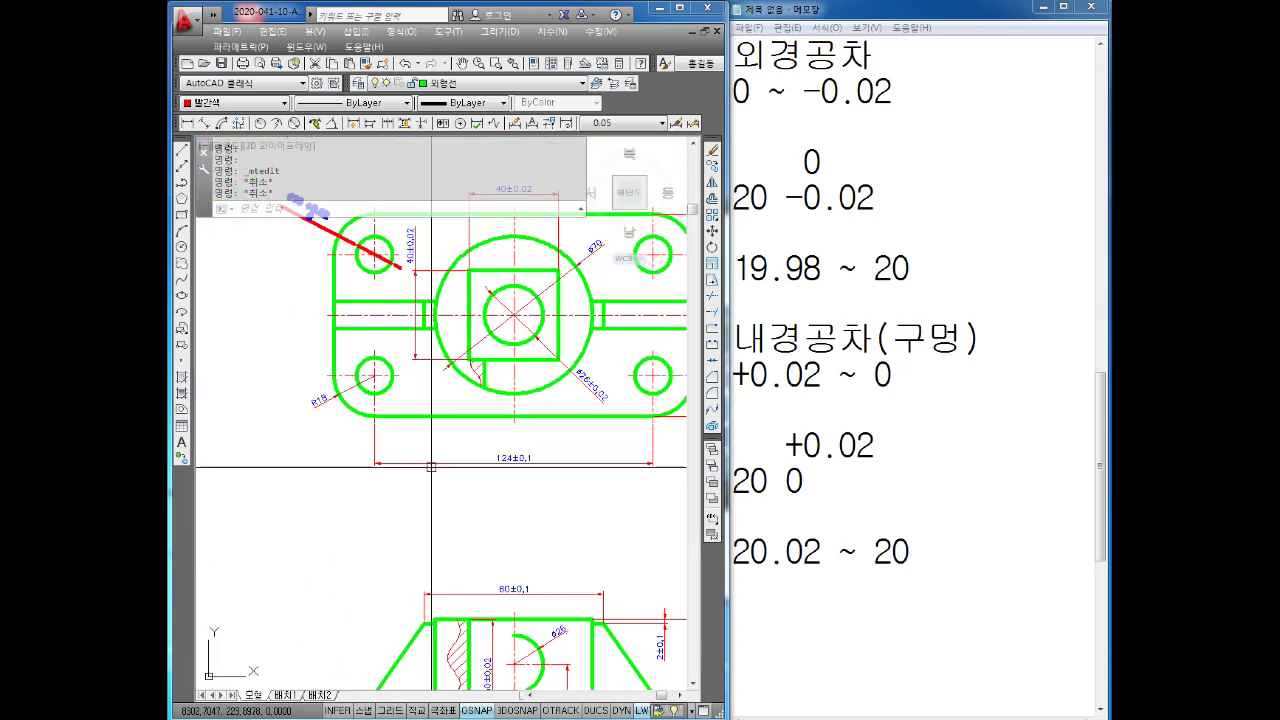
scroll(600, 330, up, 3)
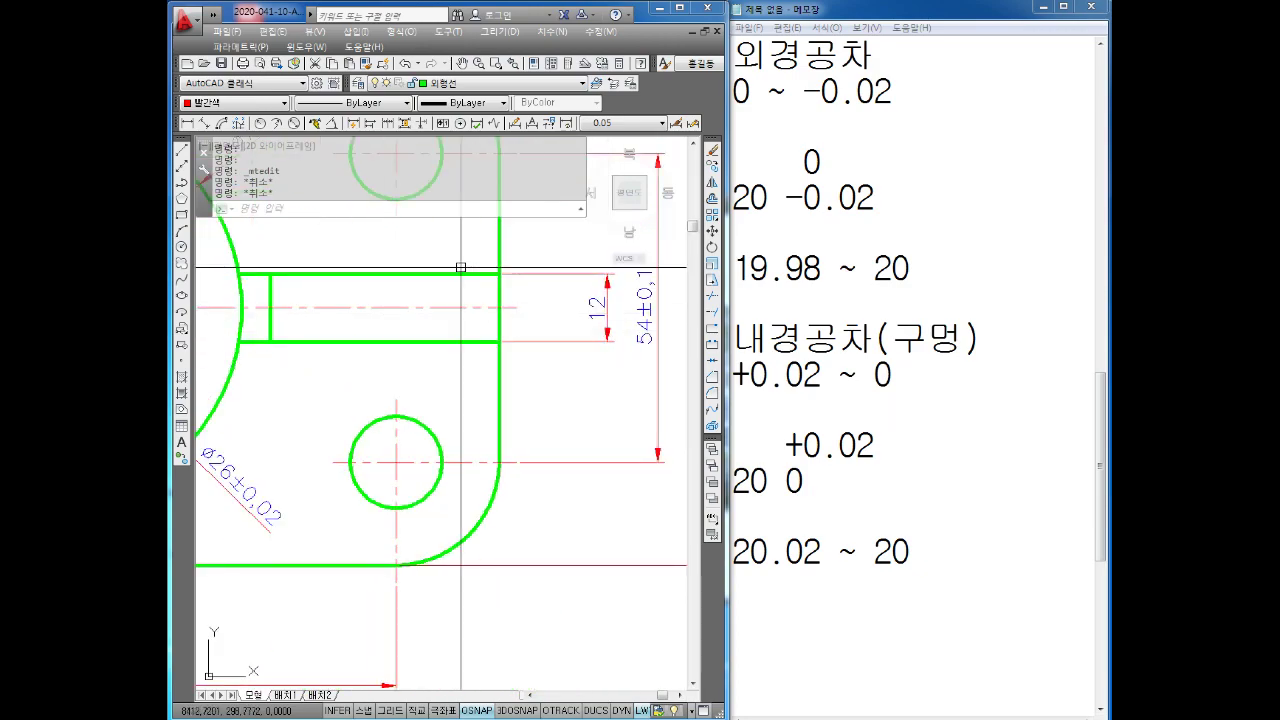
scroll(495, 318, up, 5)
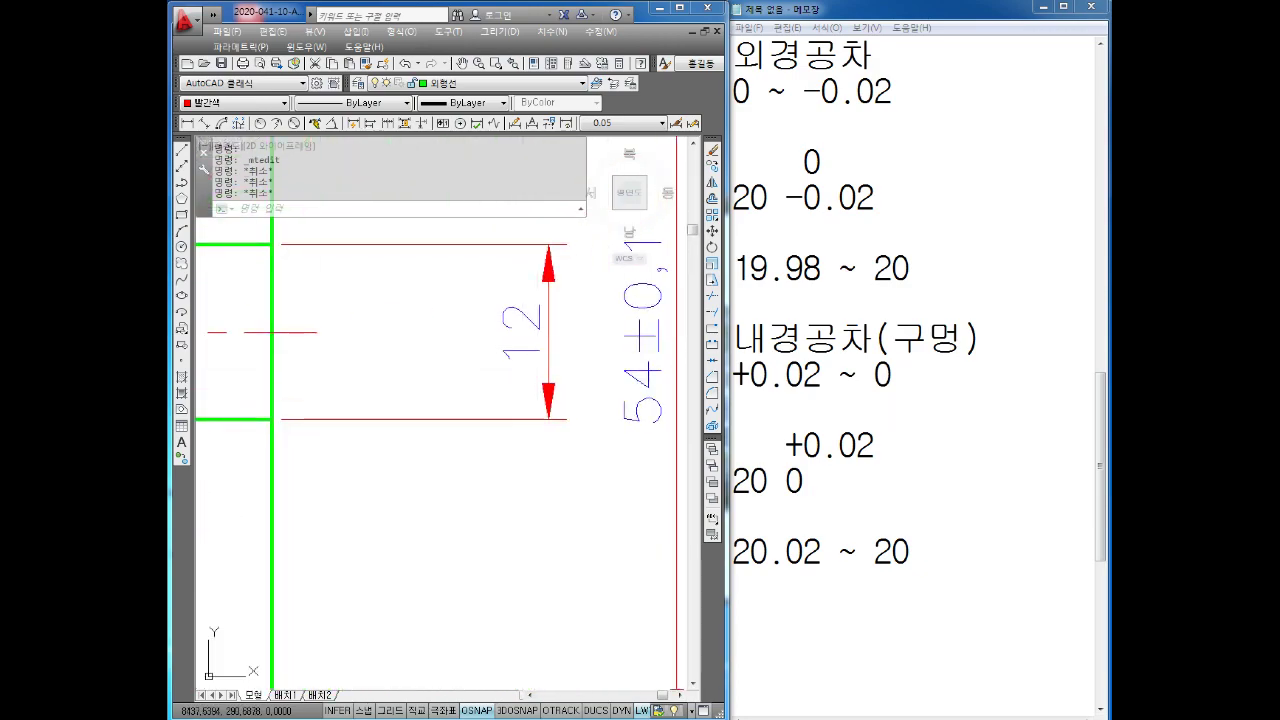
click(527, 322)
double_click(527, 322)
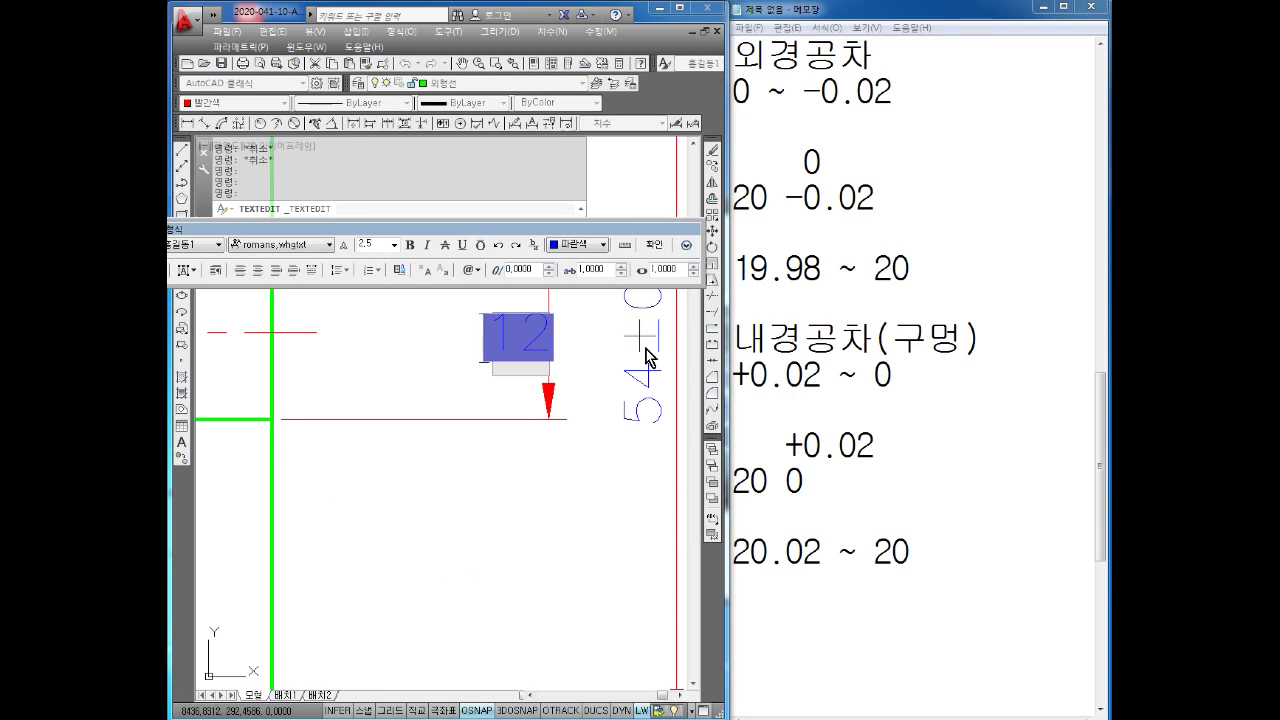
Change the 12 dimension text to read 12 -0.02
text(0)
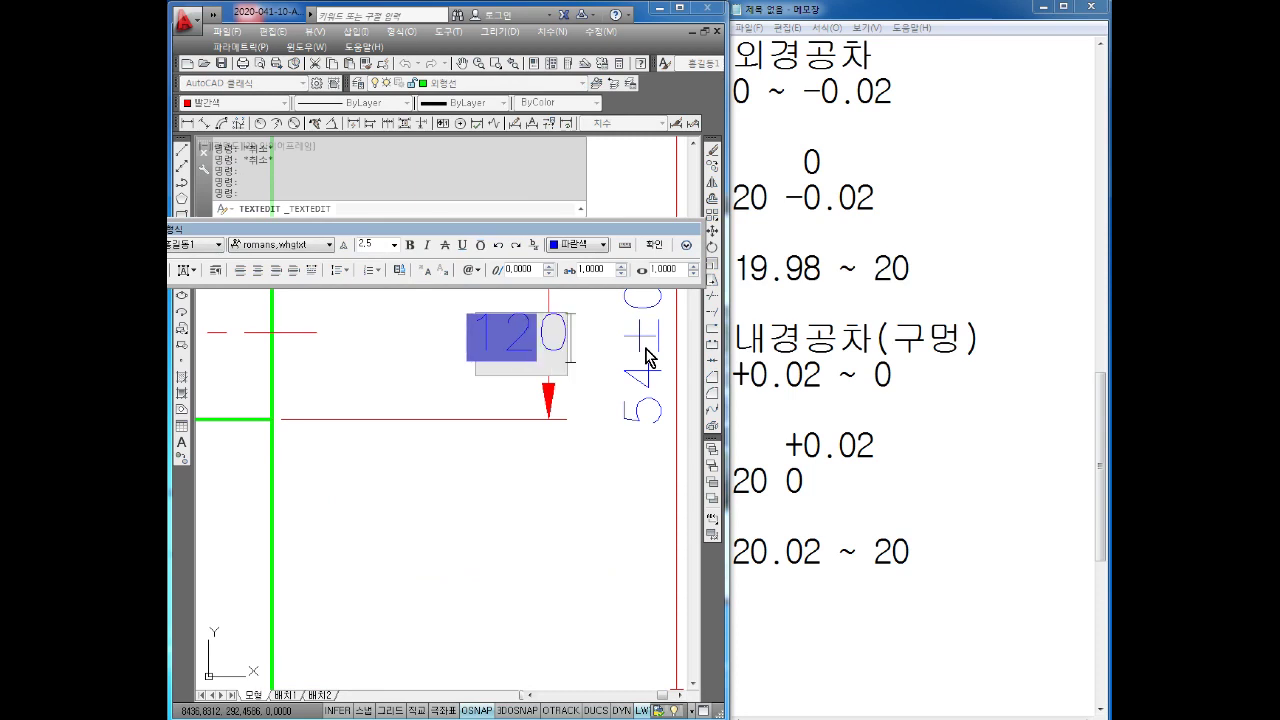
click(631, 363)
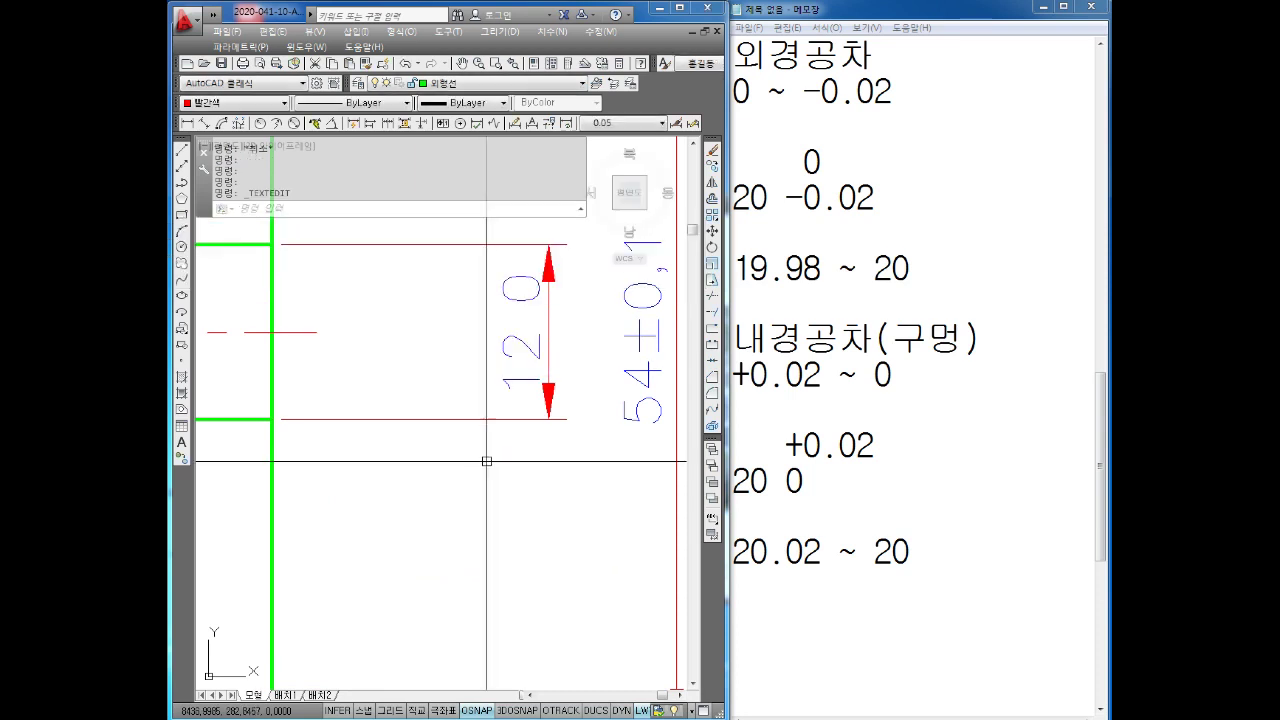
double_click(521, 335)
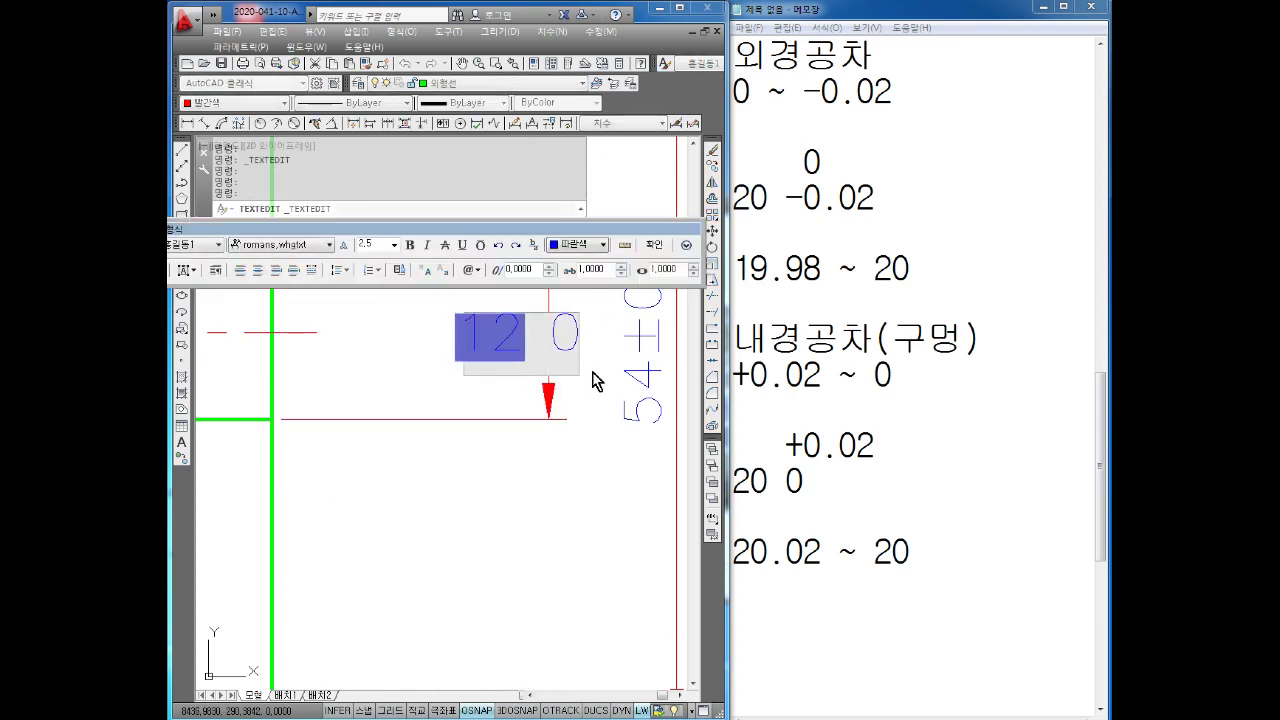
key(BackSpace)
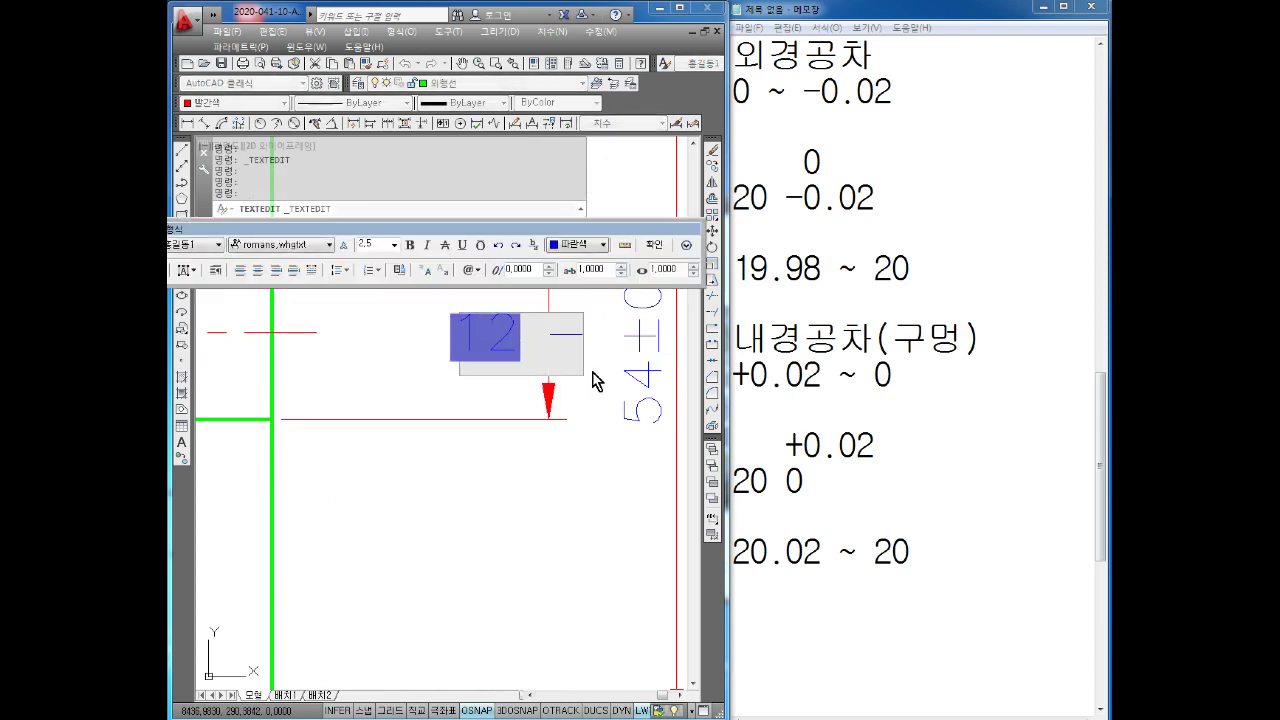
text(-0.02)
key(Escape)
key(Escape)
scroll(557, 443, up, 3)
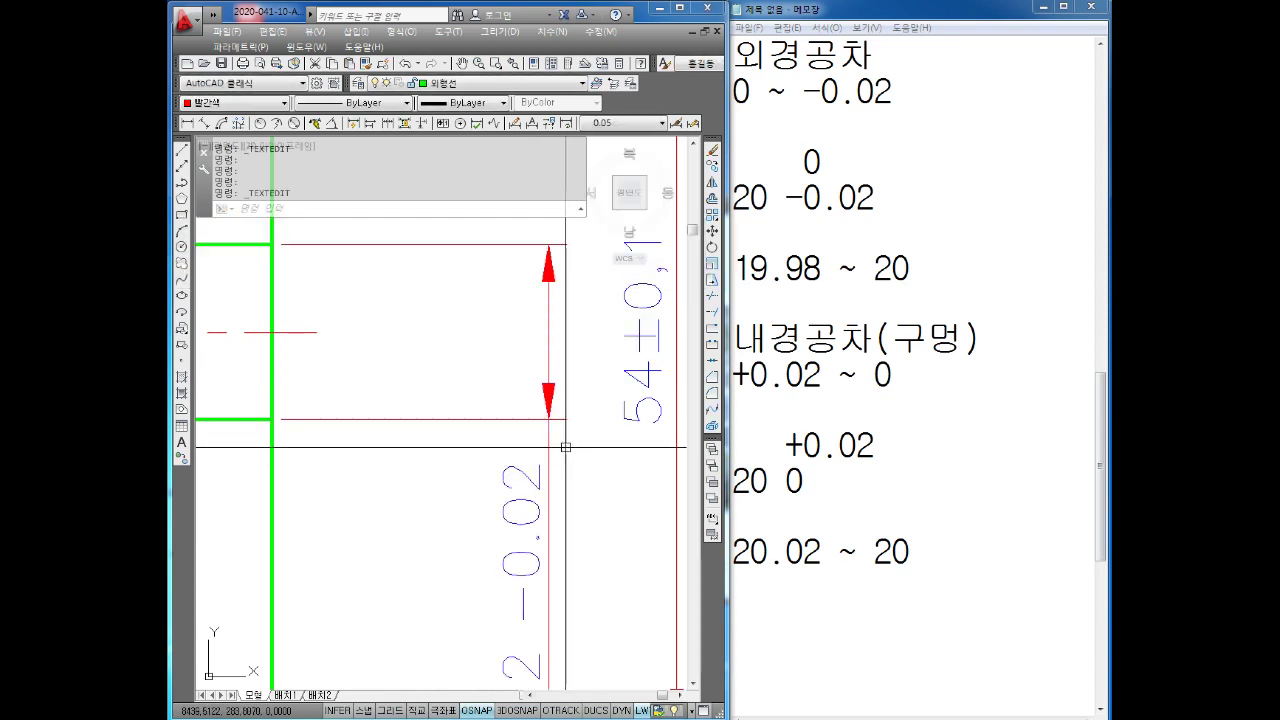
scroll(550, 481, down, 1)
Explode the 12 dimension and copy its 12 -0.02 text beside the original
key(x)
key(Return)
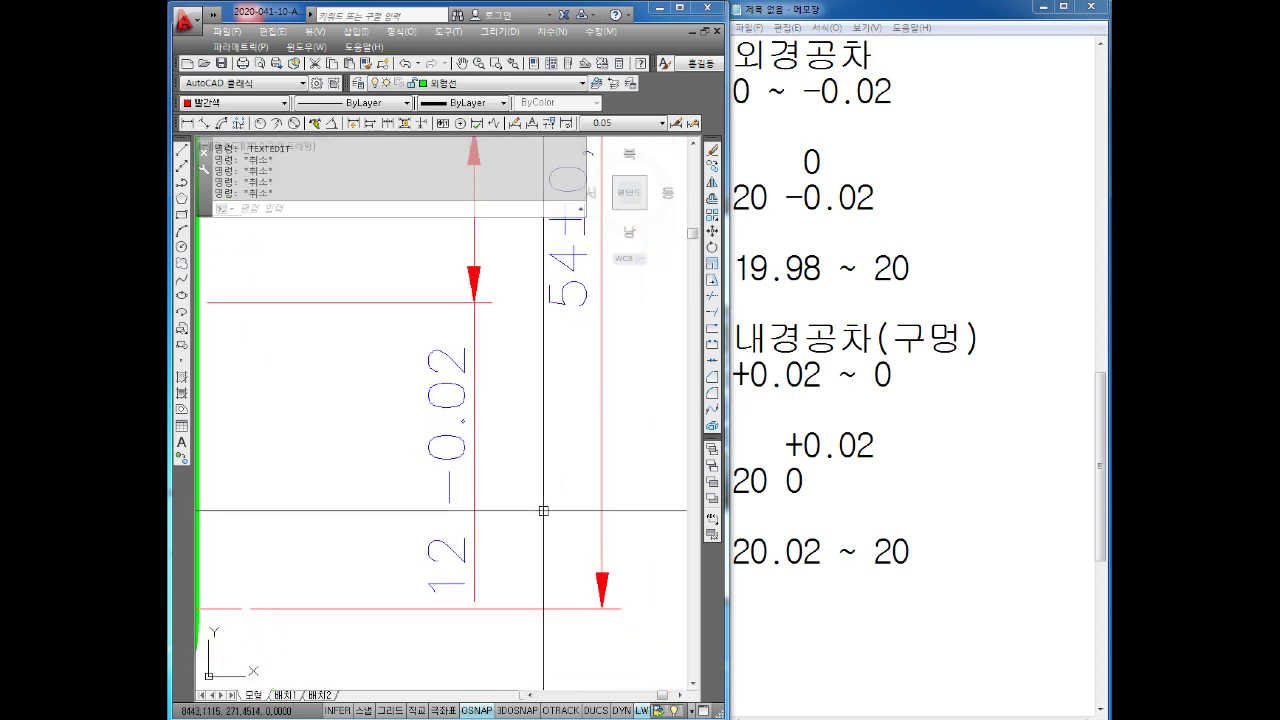
click(550, 481)
click(459, 476)
key(Escape)
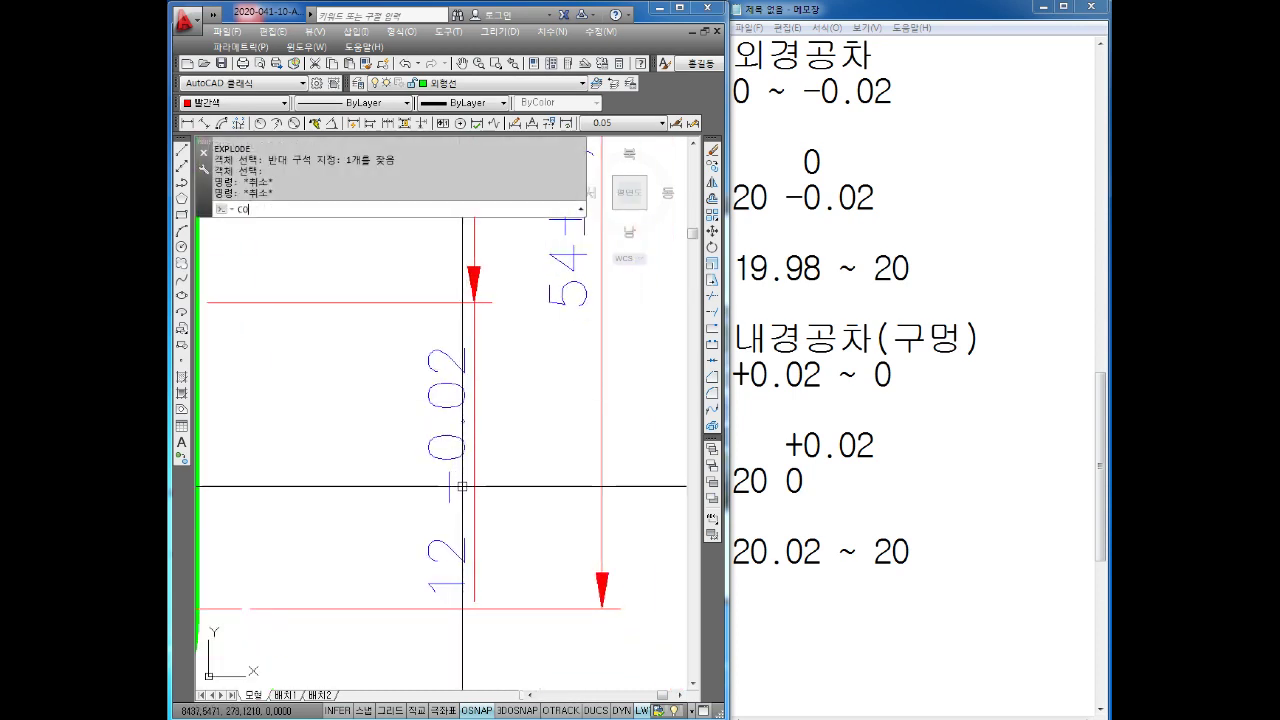
click(452, 476)
text(co)
key(Return)
click(447, 476)
click(425, 462)
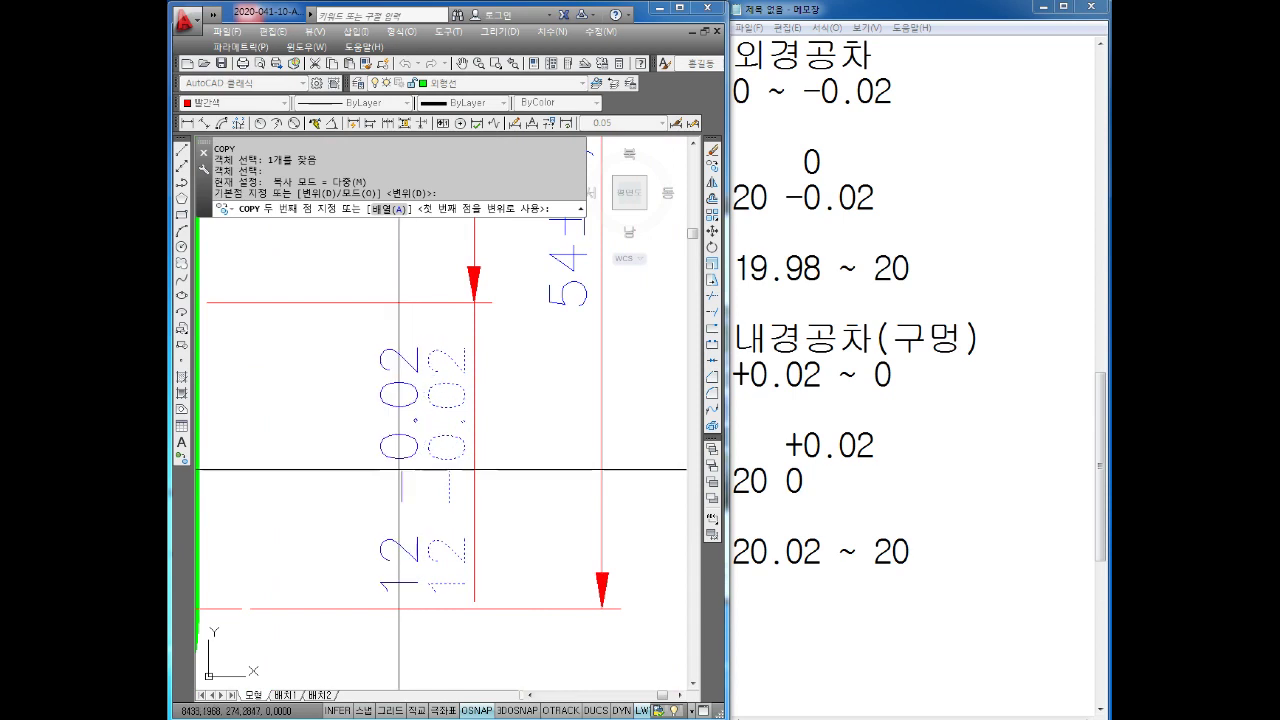
key(Escape)
Edit the copied text to 0, stacking it above the -0.02 tolerance
double_click(460, 470)
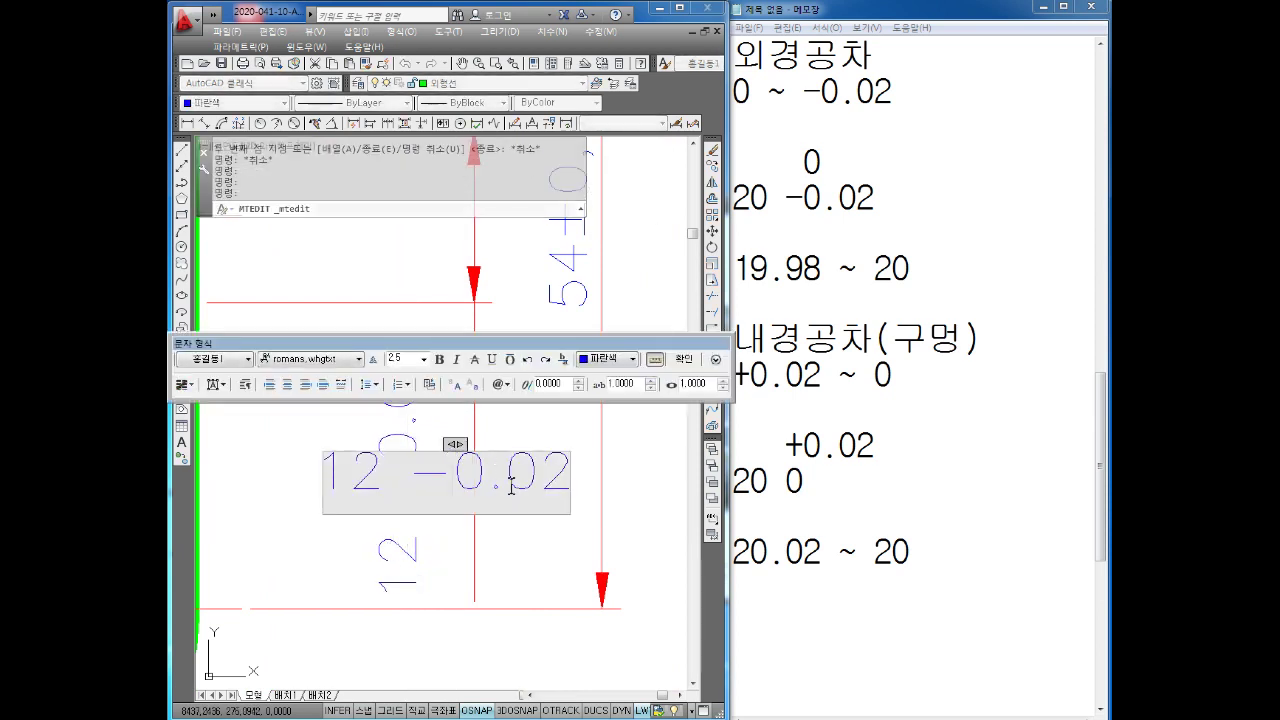
click(548, 528)
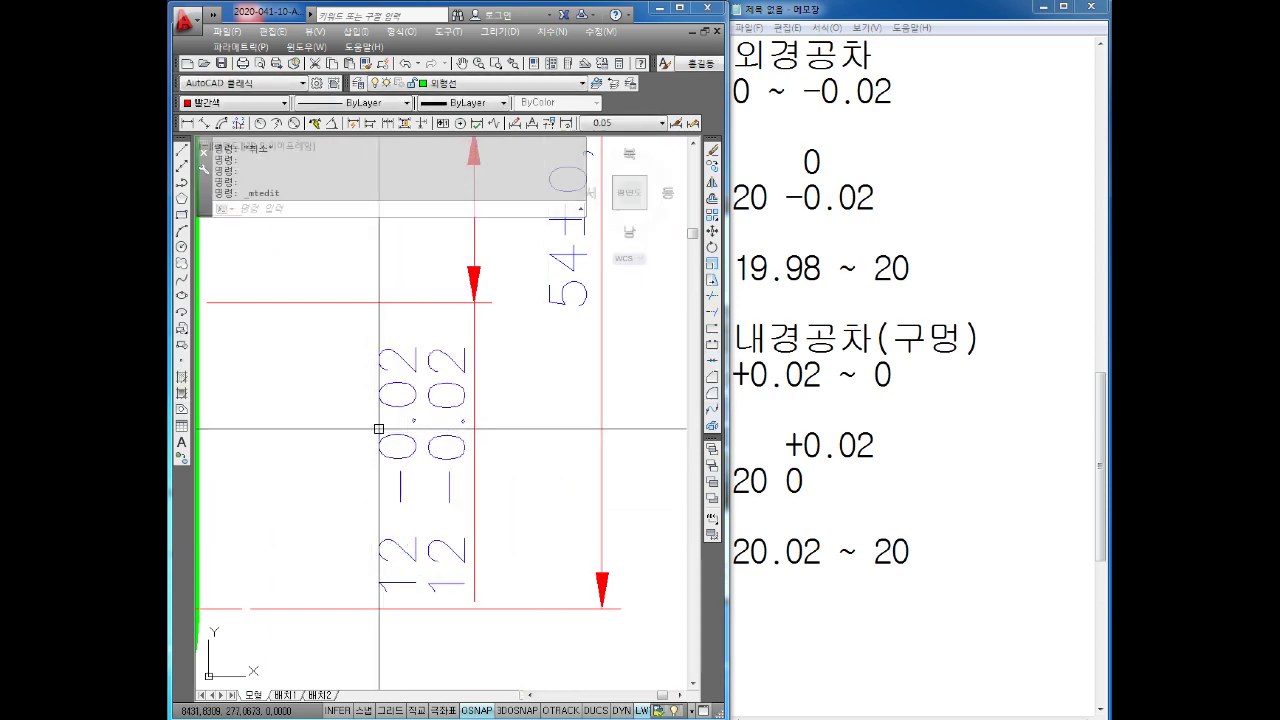
double_click(405, 460)
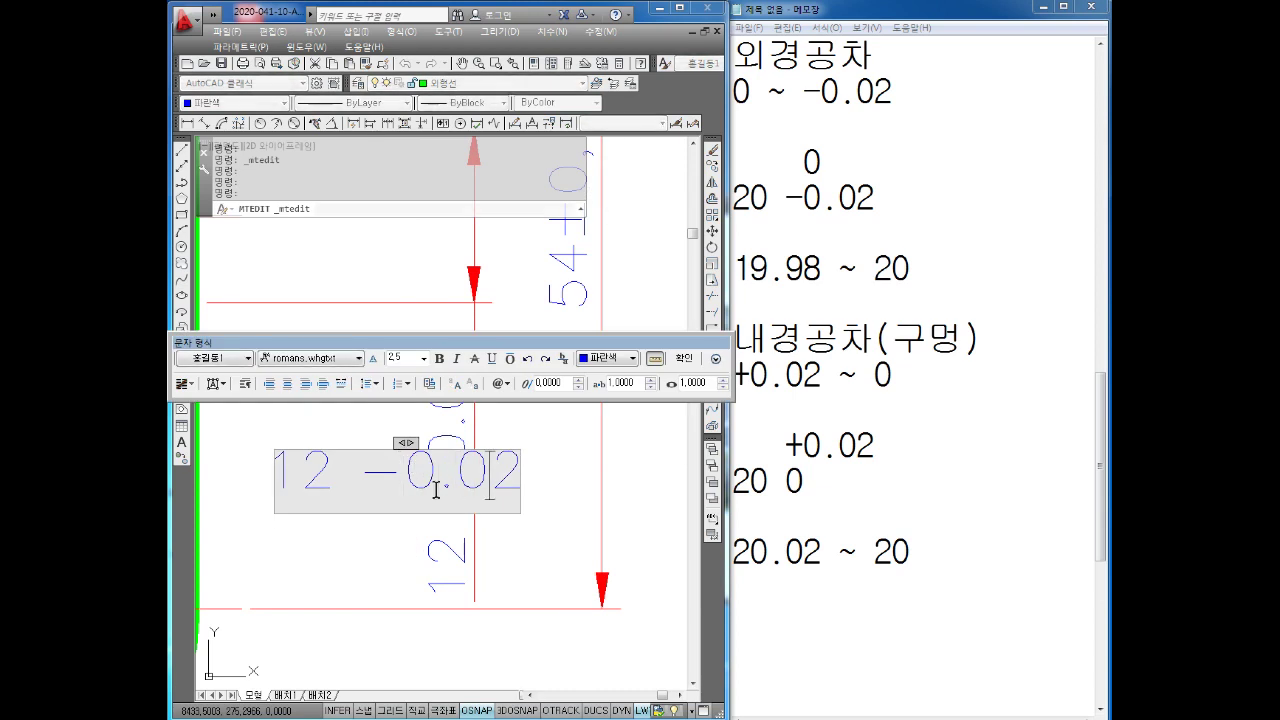
key(BackSpace)
key(BackSpace)
key(BackSpace)
key(BackSpace)
key(BackSpace)
key(BackSpace)
text(0)
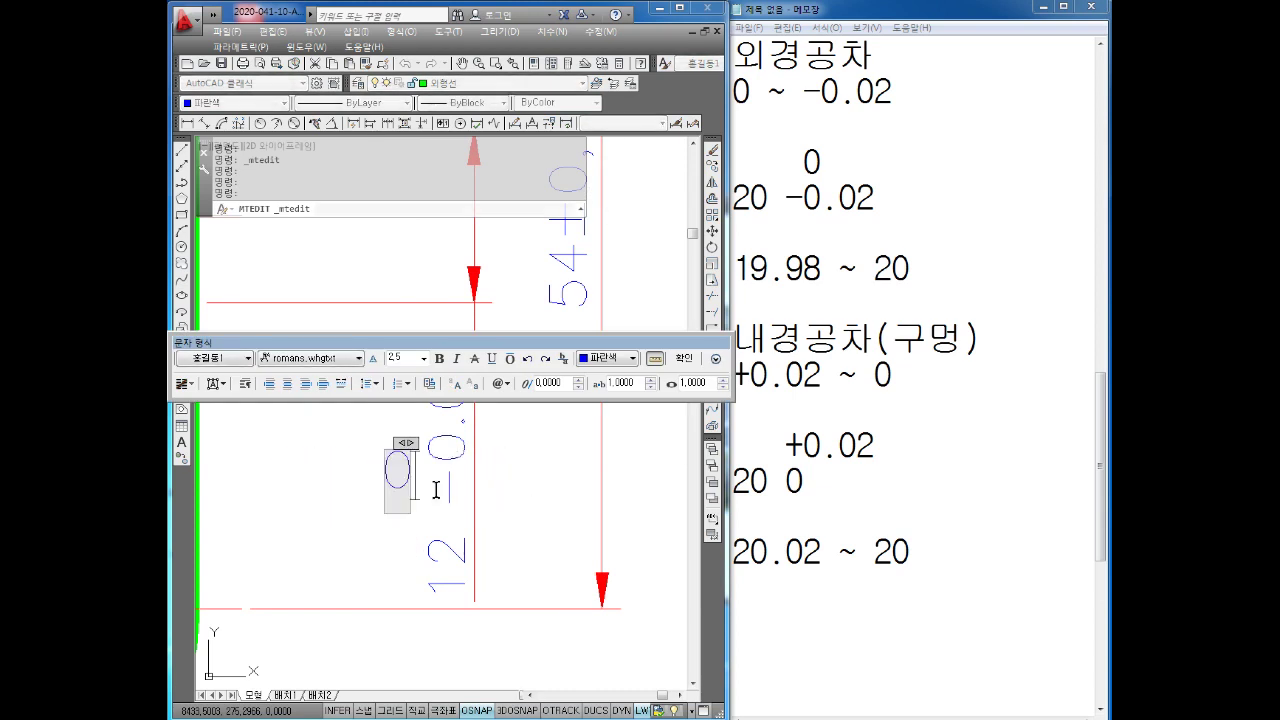
key(Escape)
scroll(480, 540, down, 3)
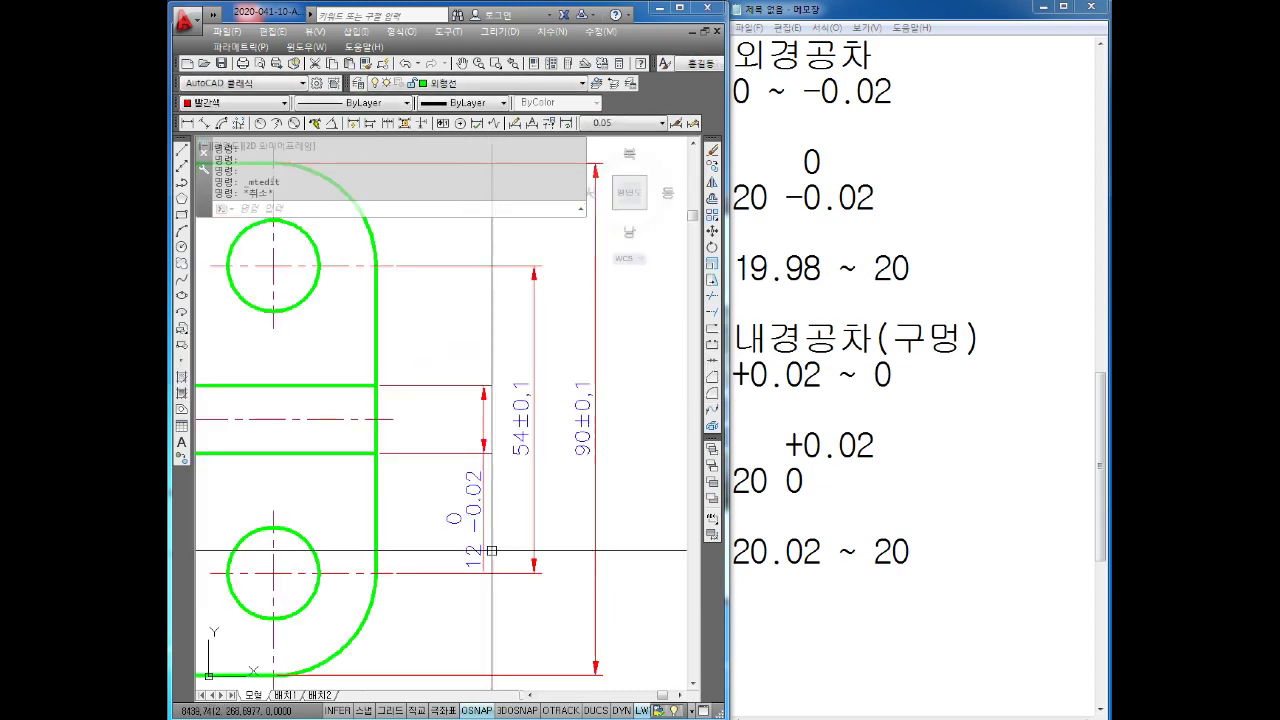
scroll(441, 425, down, 1)
scroll(441, 425, down, 3)
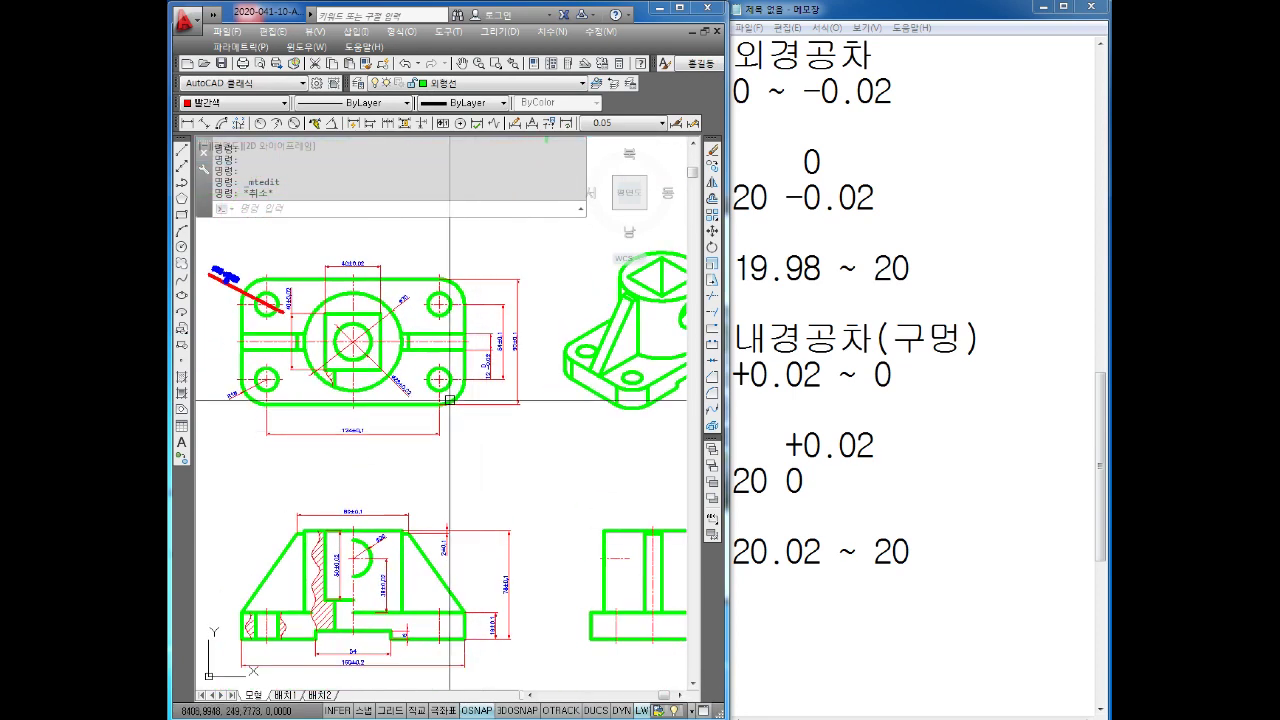
scroll(467, 362, up, 5)
scroll(543, 409, down, 1)
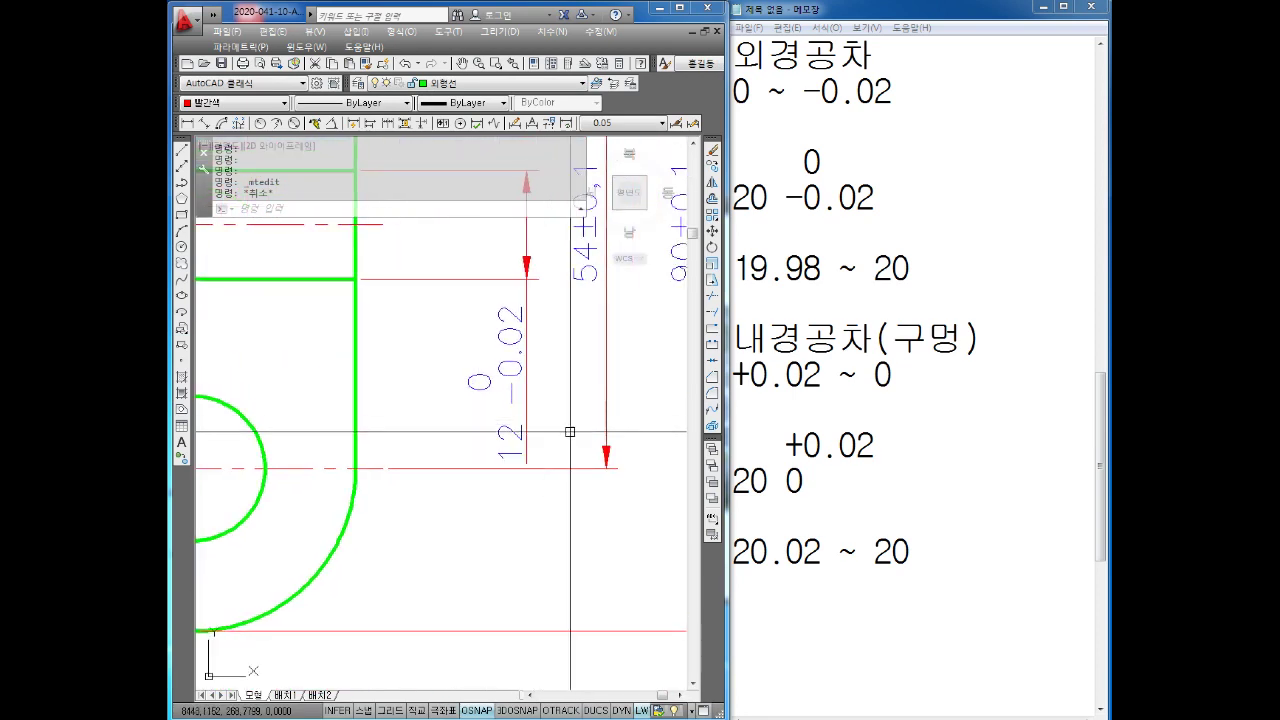
click(808, 637)
Type the 크기에 heading with size tolerances 0~10 0.01, 10~20 0.02 and 20~80 0.03
text(크기에)
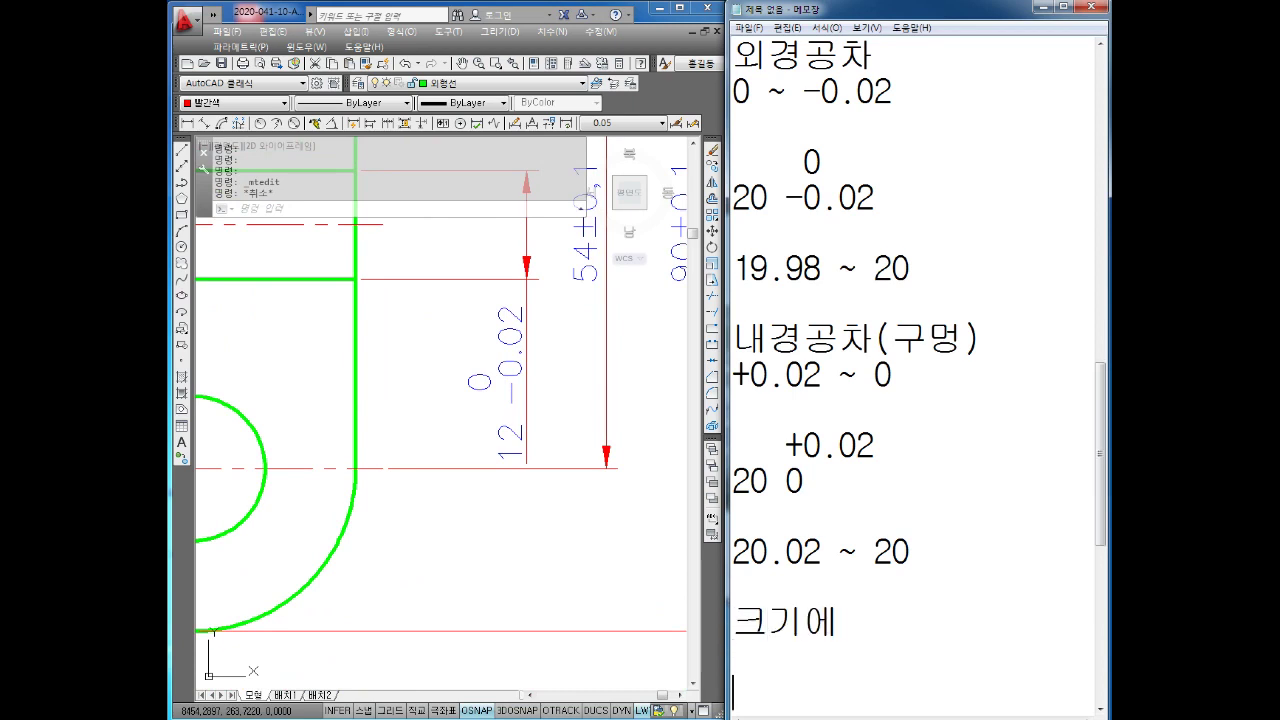
key(Return)
key(Return)
key(Return)
text(0~1)
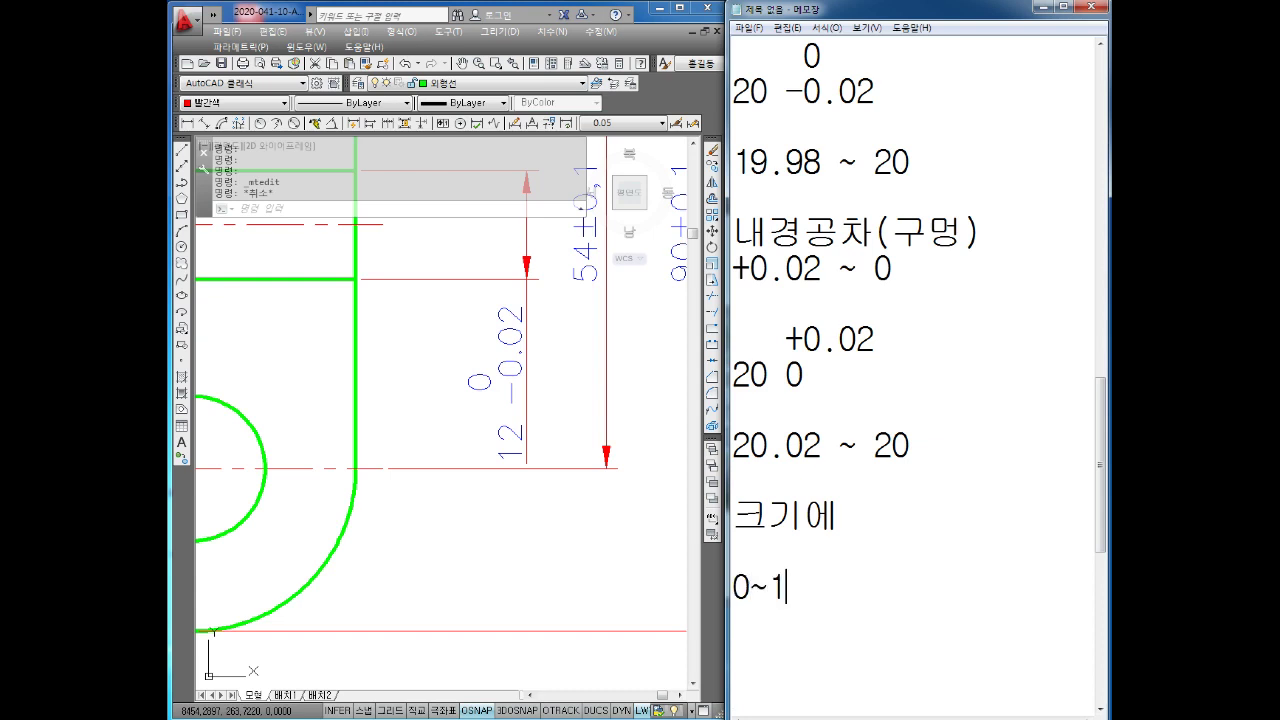
text(0  0.01)
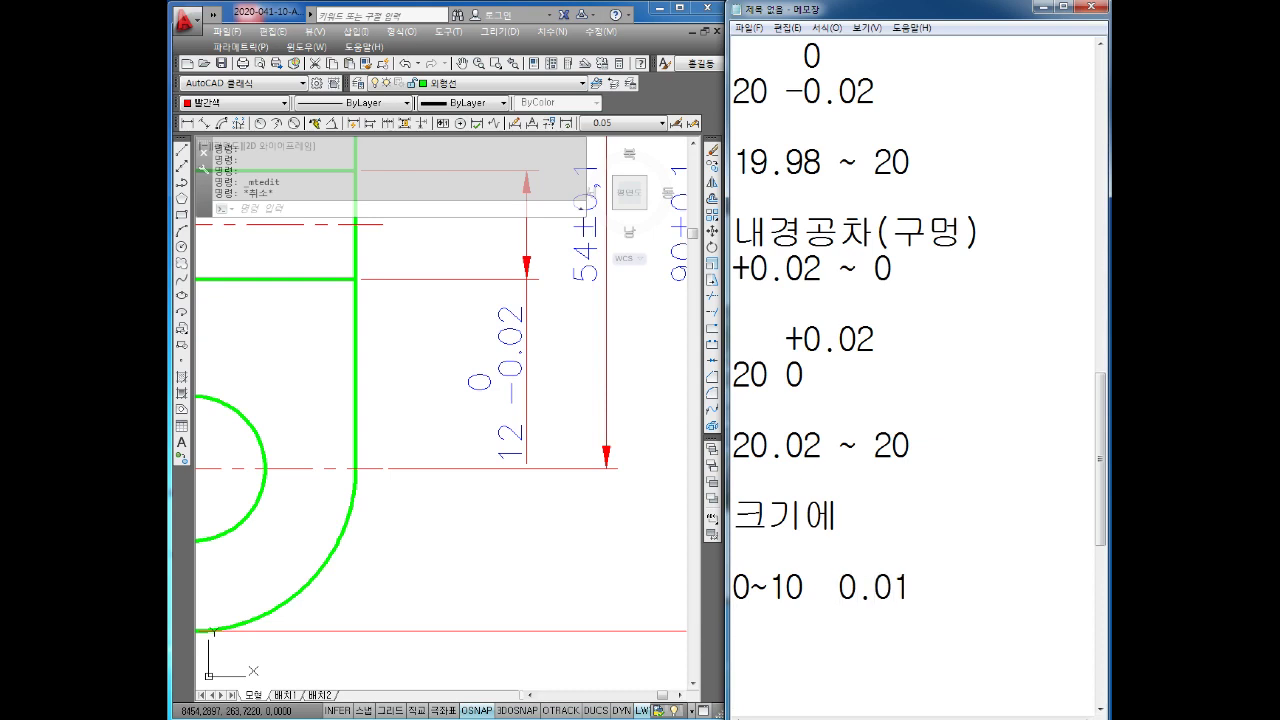
text( 20)
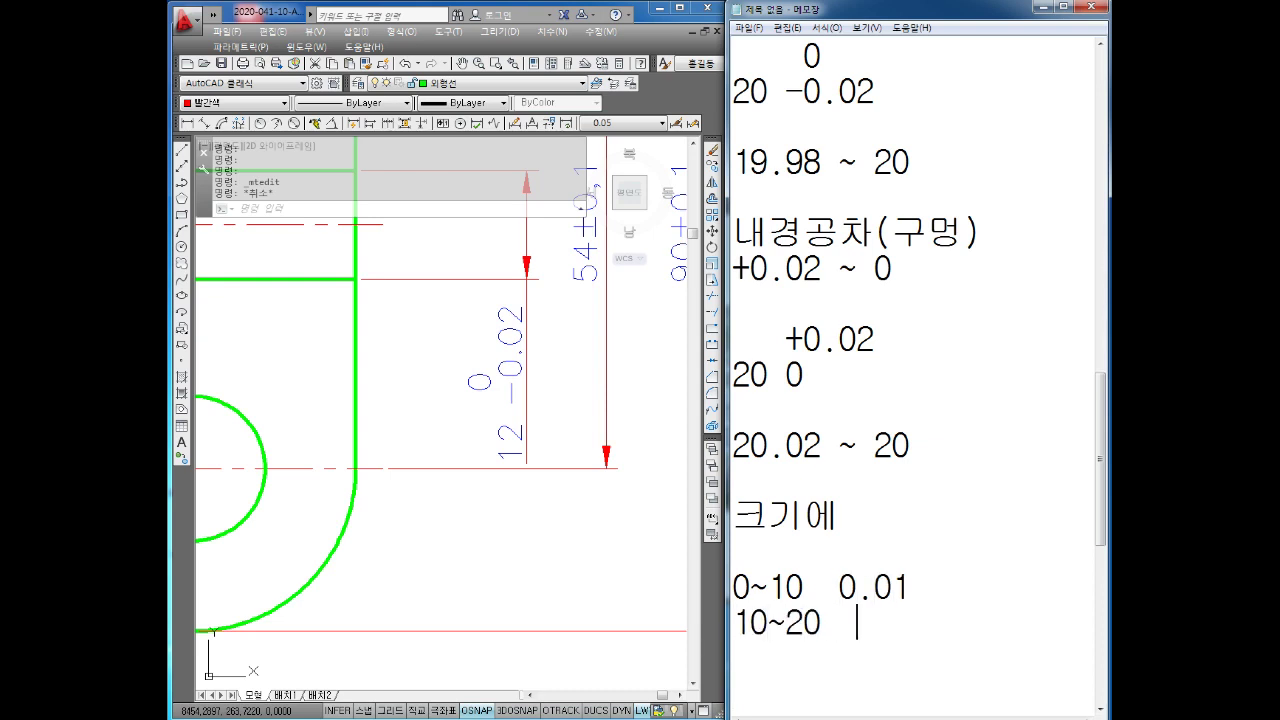
text(02)
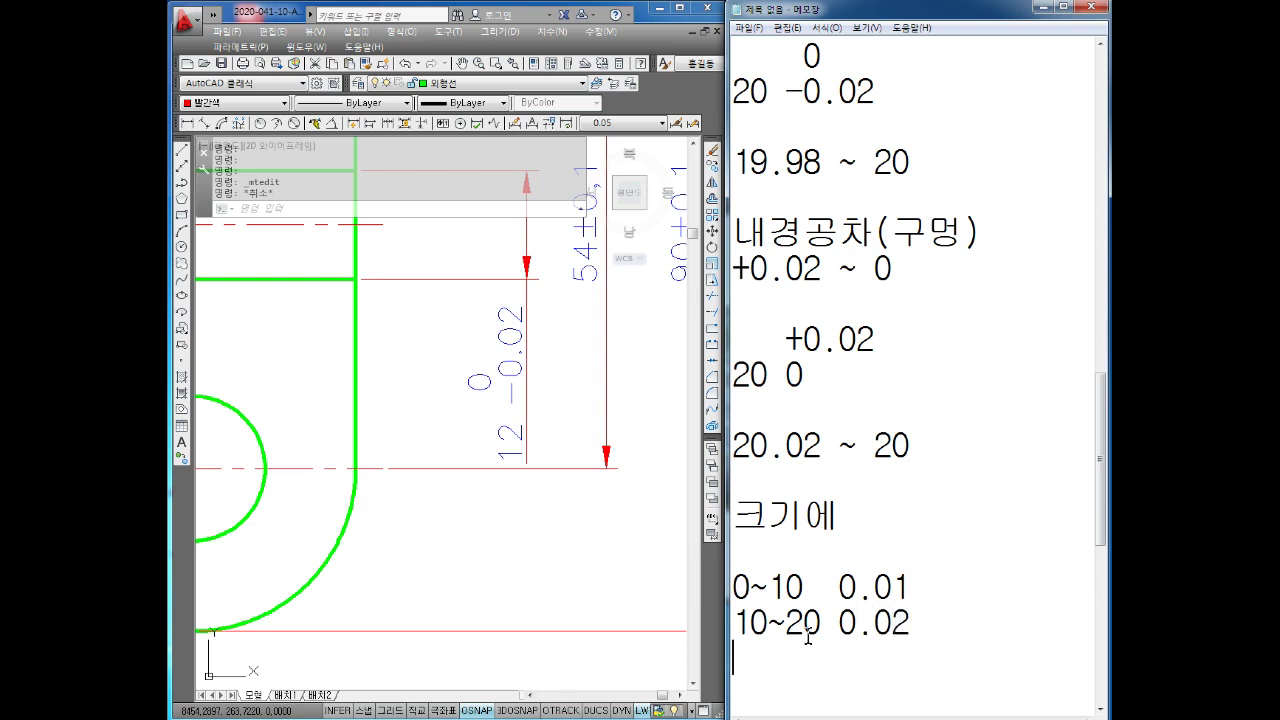
text(20)
text(~80 )
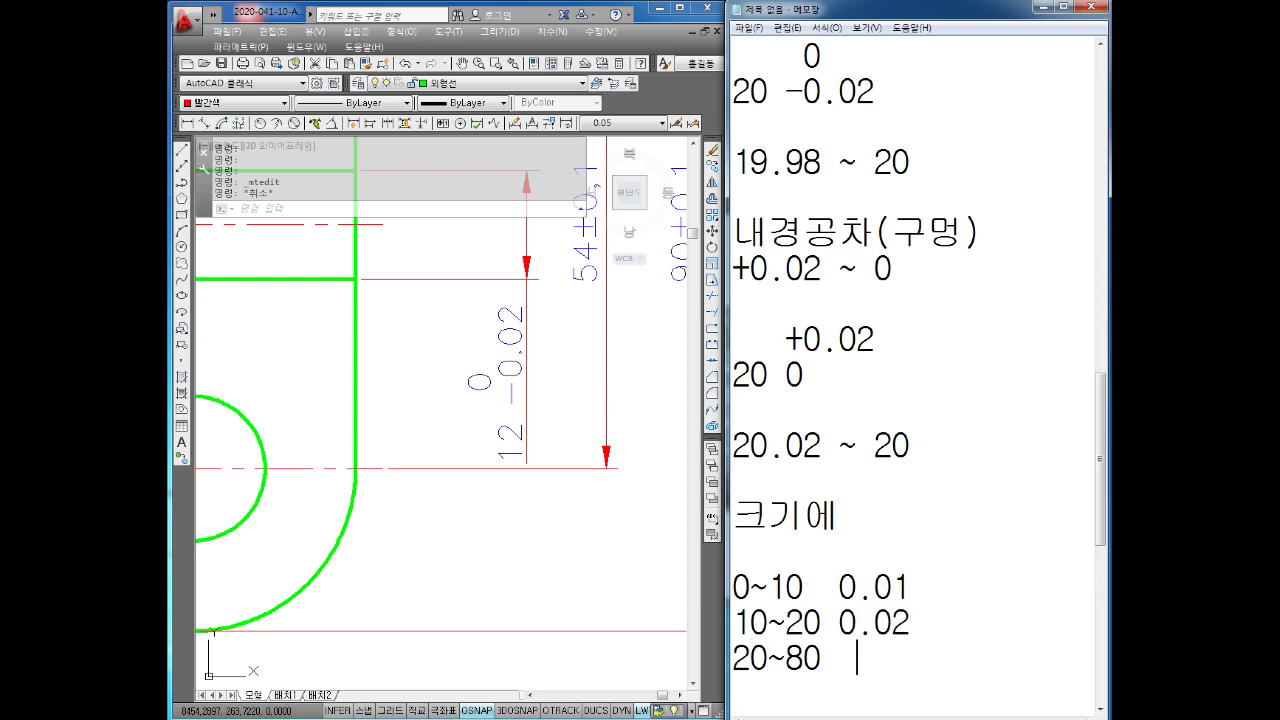
text(0.03)
key(Return)
key(Return)
key(Return)
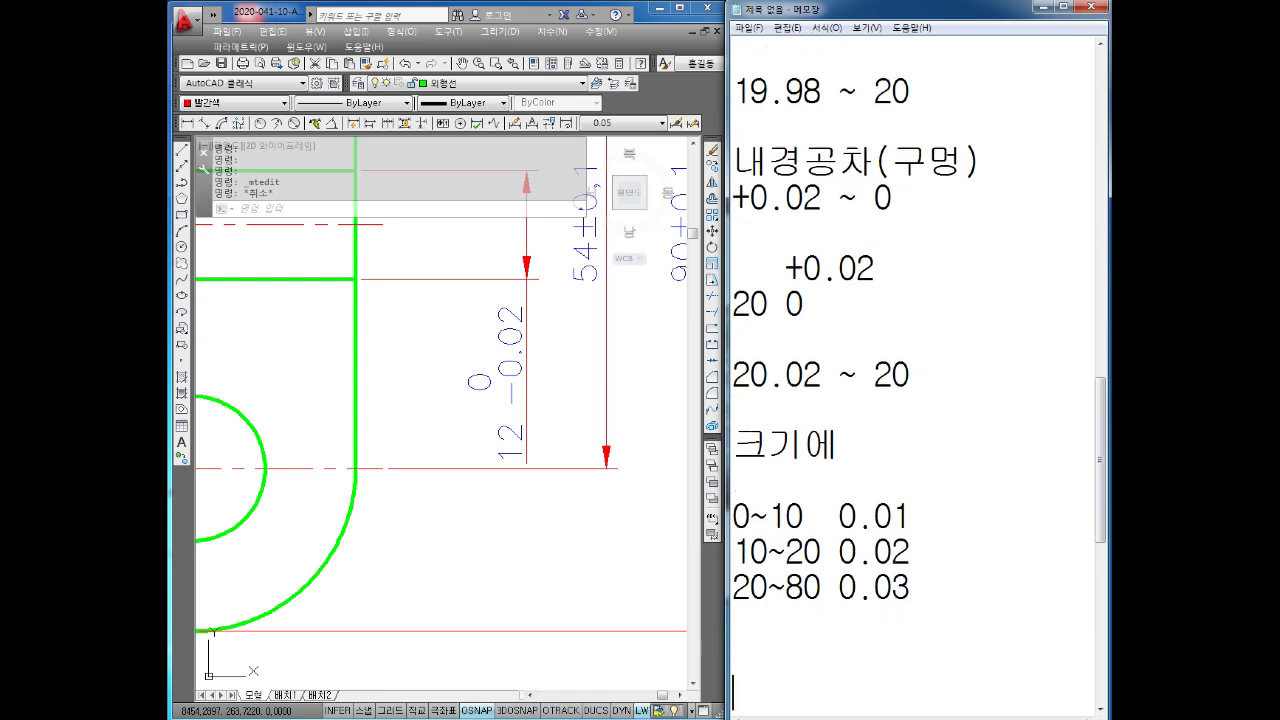
key(Return)
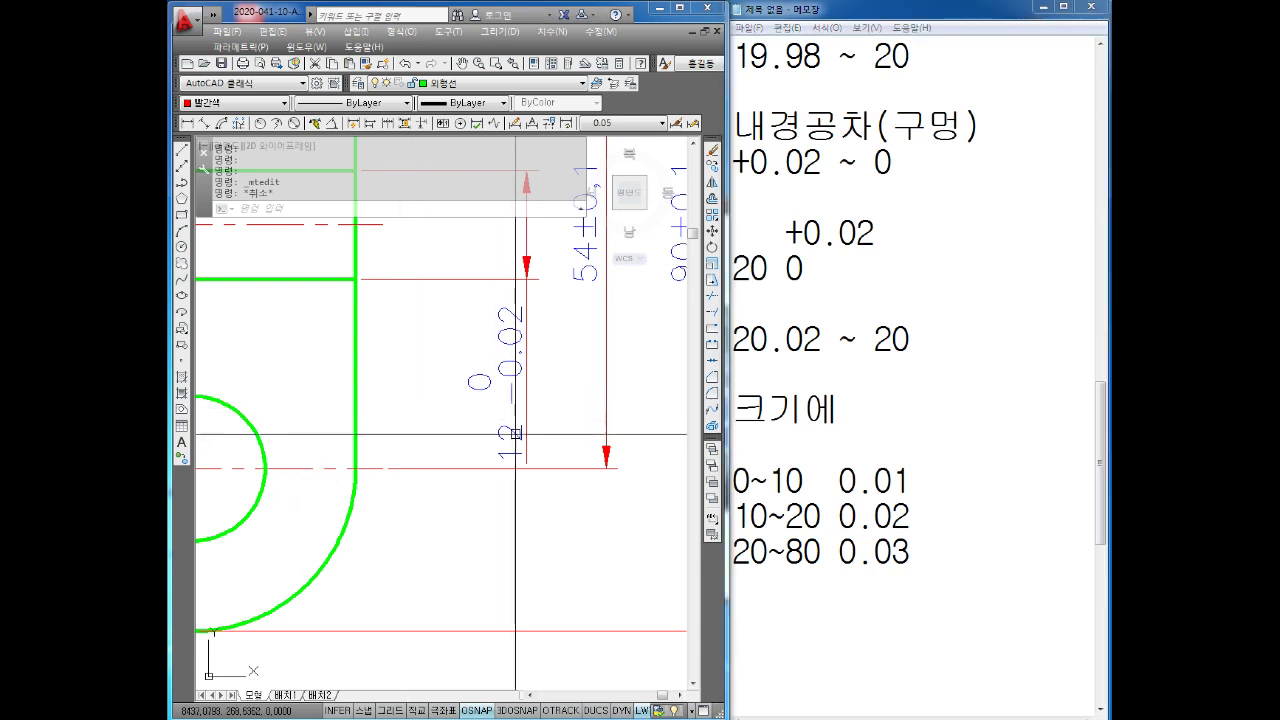
Zoom and pan to inspect the ø16 hole and the 40±0.02 dimension
scroll(515, 434, down, 3)
scroll(545, 539, down, 2)
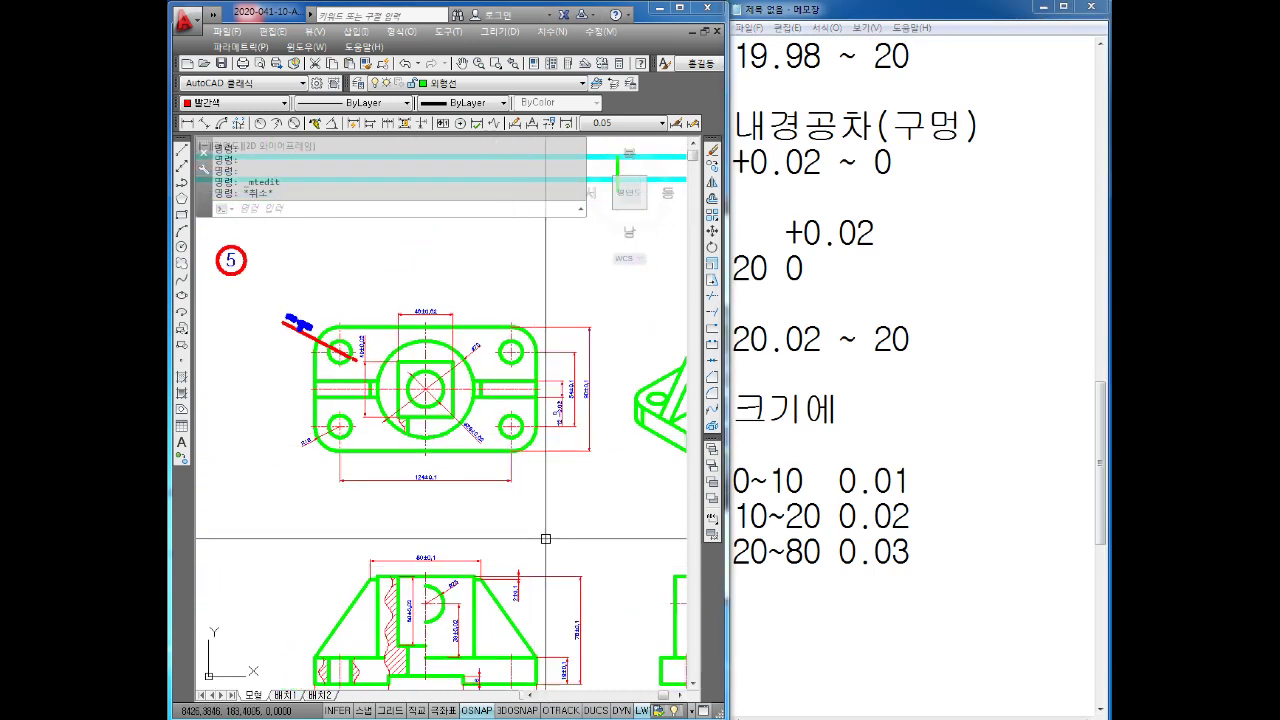
middle_drag(697, 557, 545, 525)
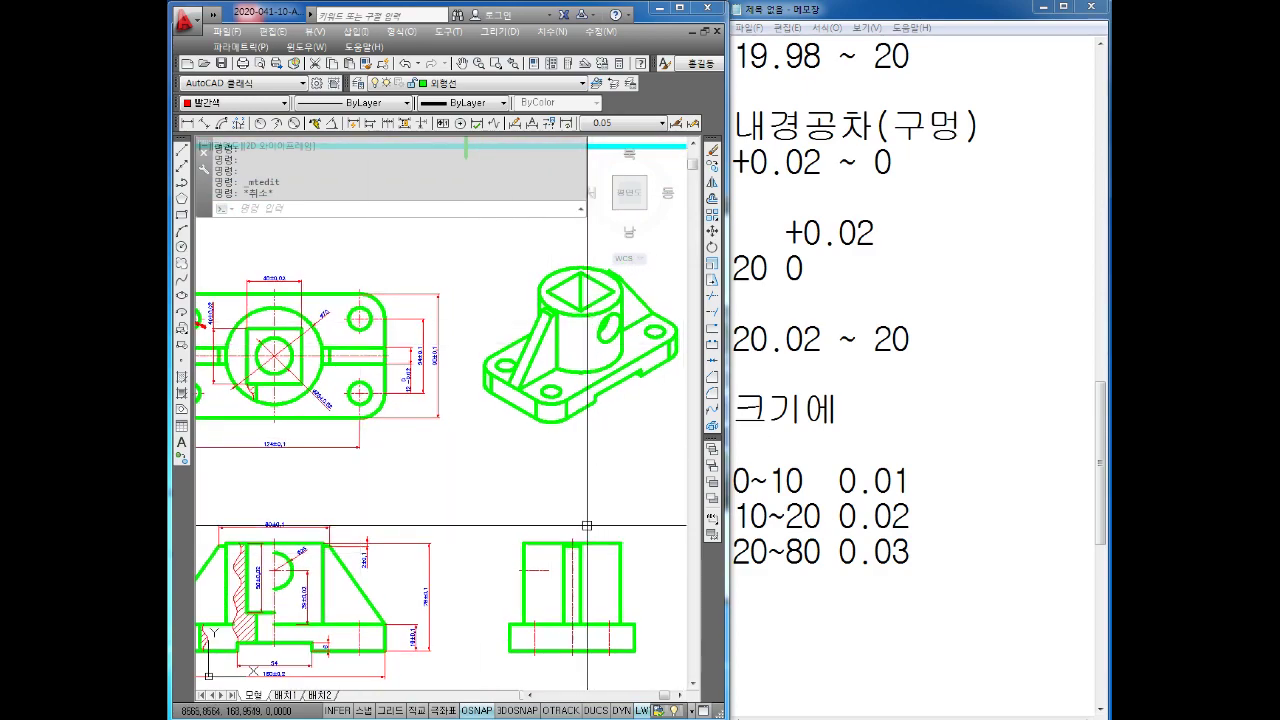
scroll(300, 320, up, 1)
scroll(286, 263, up, 2)
scroll(393, 339, up, 2)
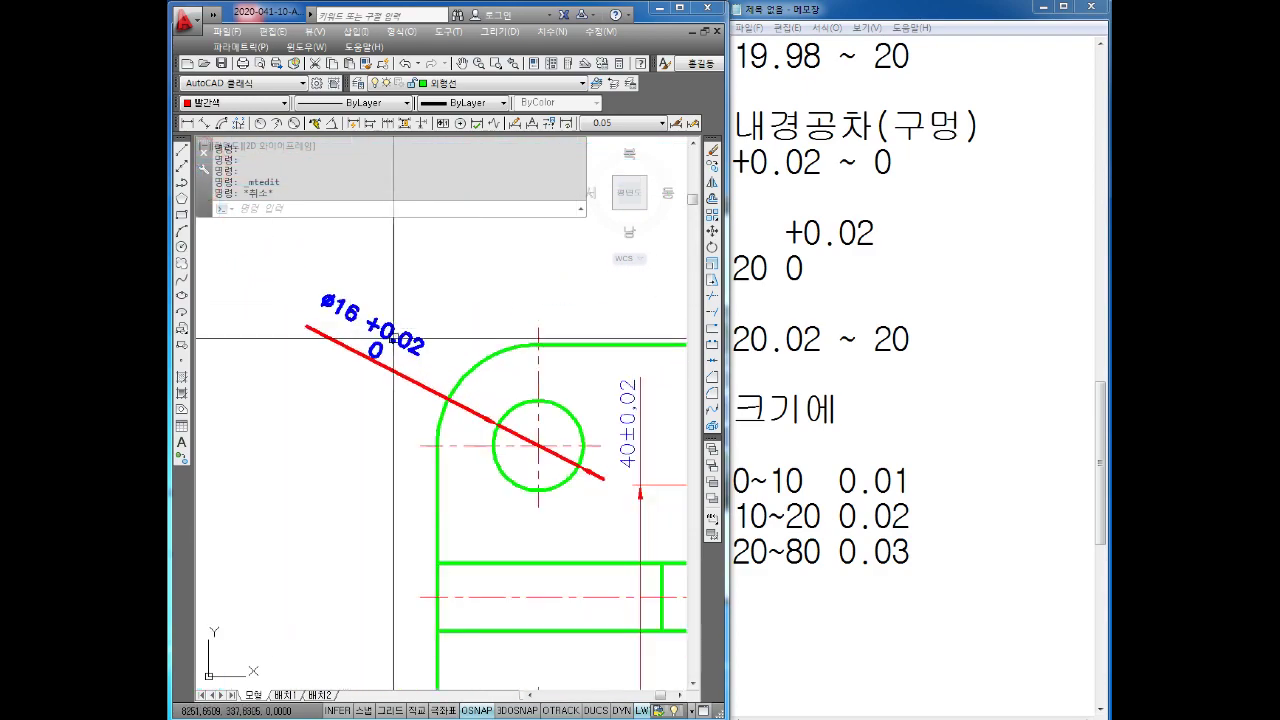
scroll(393, 340, up, 2)
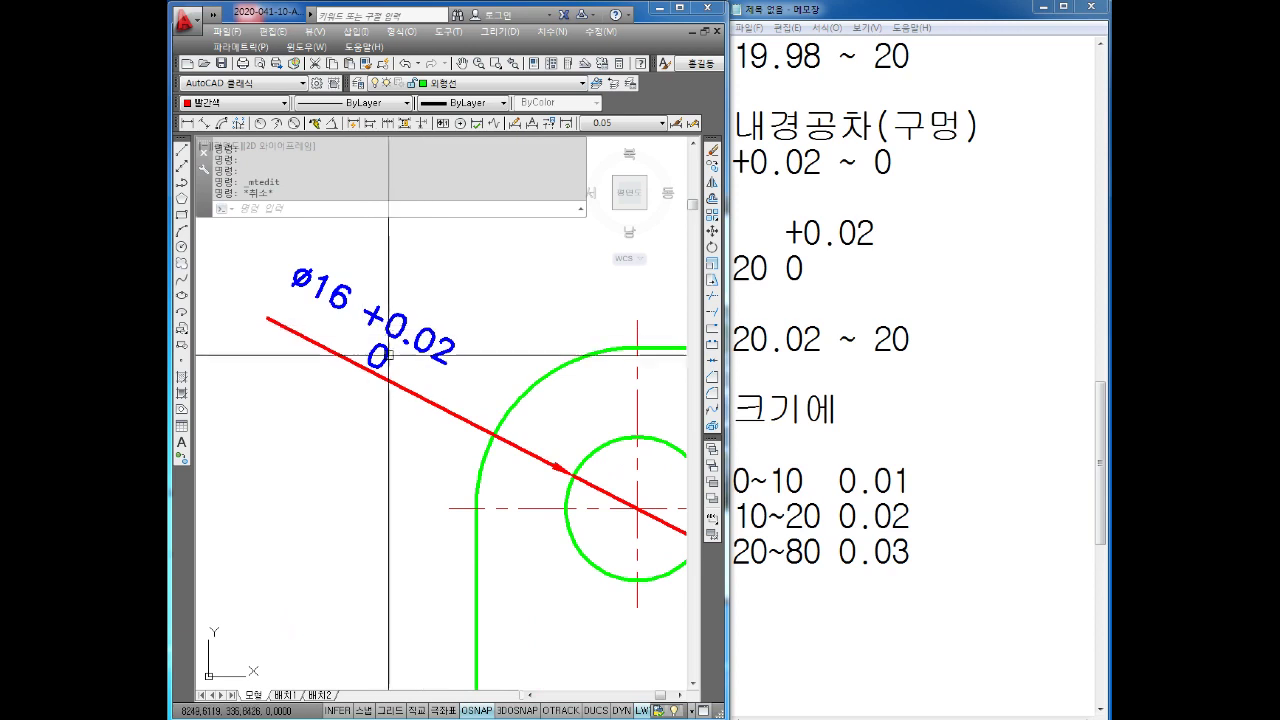
scroll(290, 320, down, 2)
middle_drag(353, 399, 345, 385)
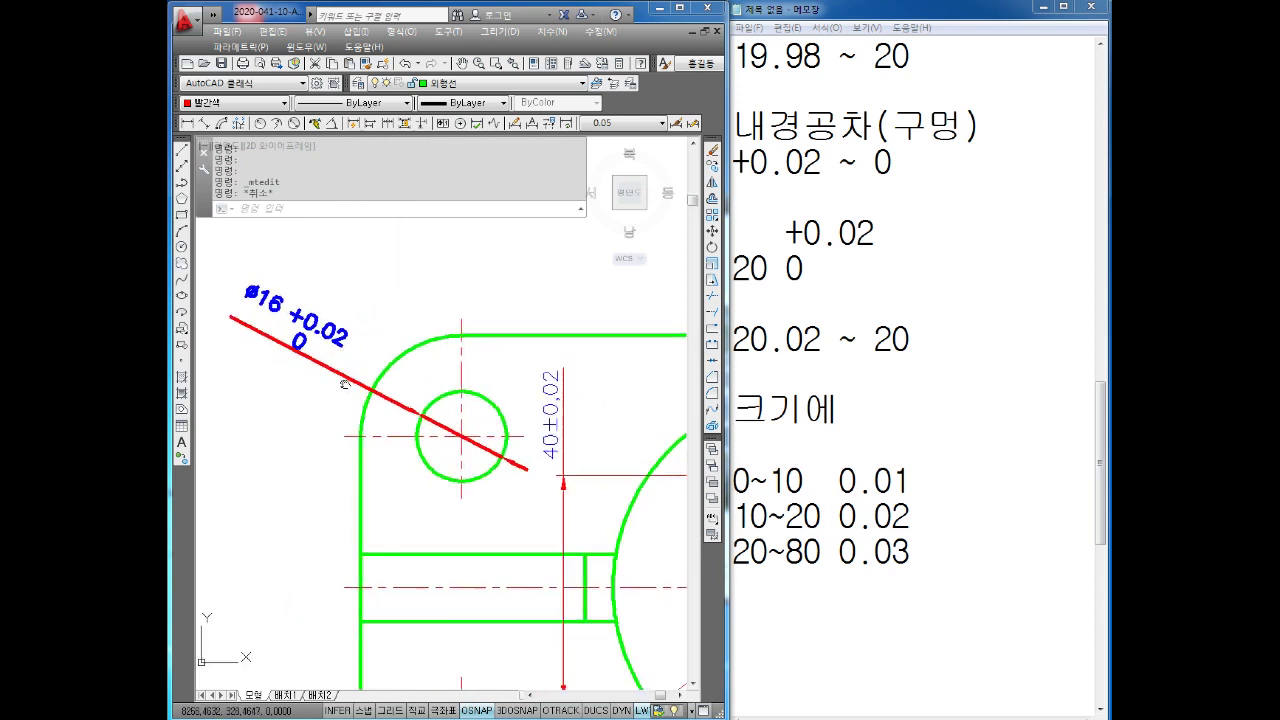
Add a D엔터 line to the Notepad notes
key(Escape)
key(Escape)
click(790, 627)
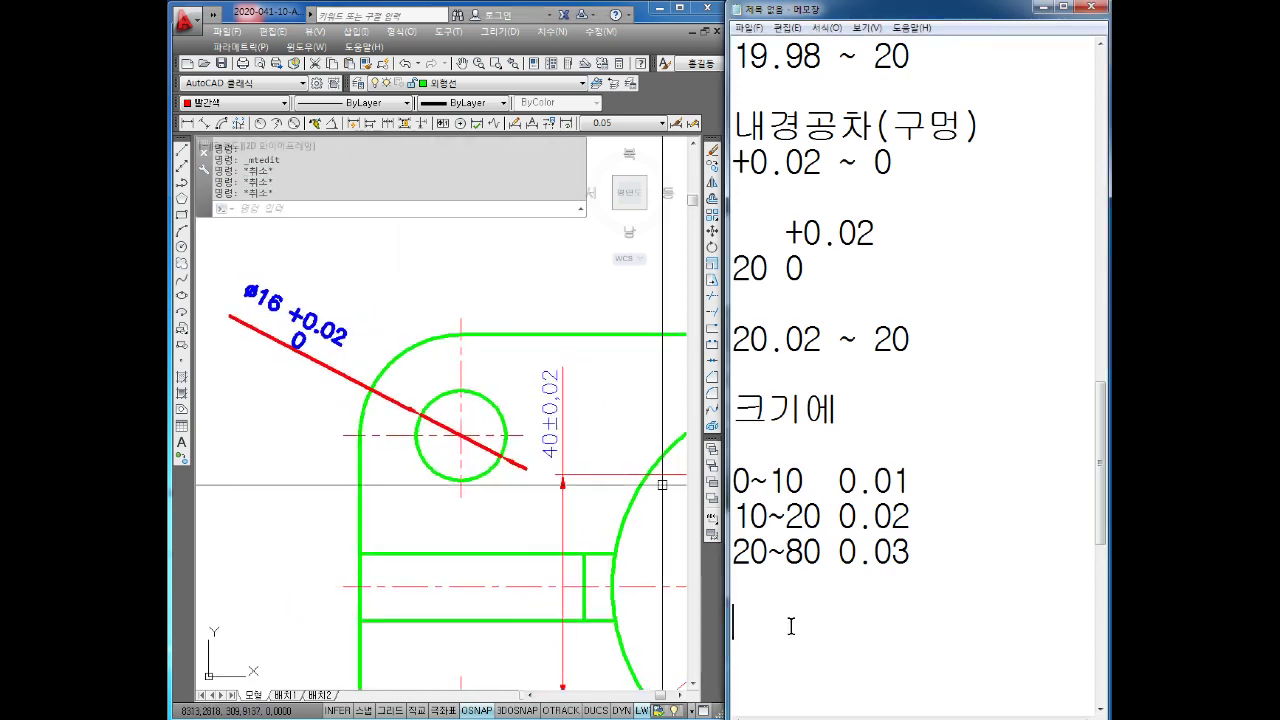
text(D엔터)
key(Return)
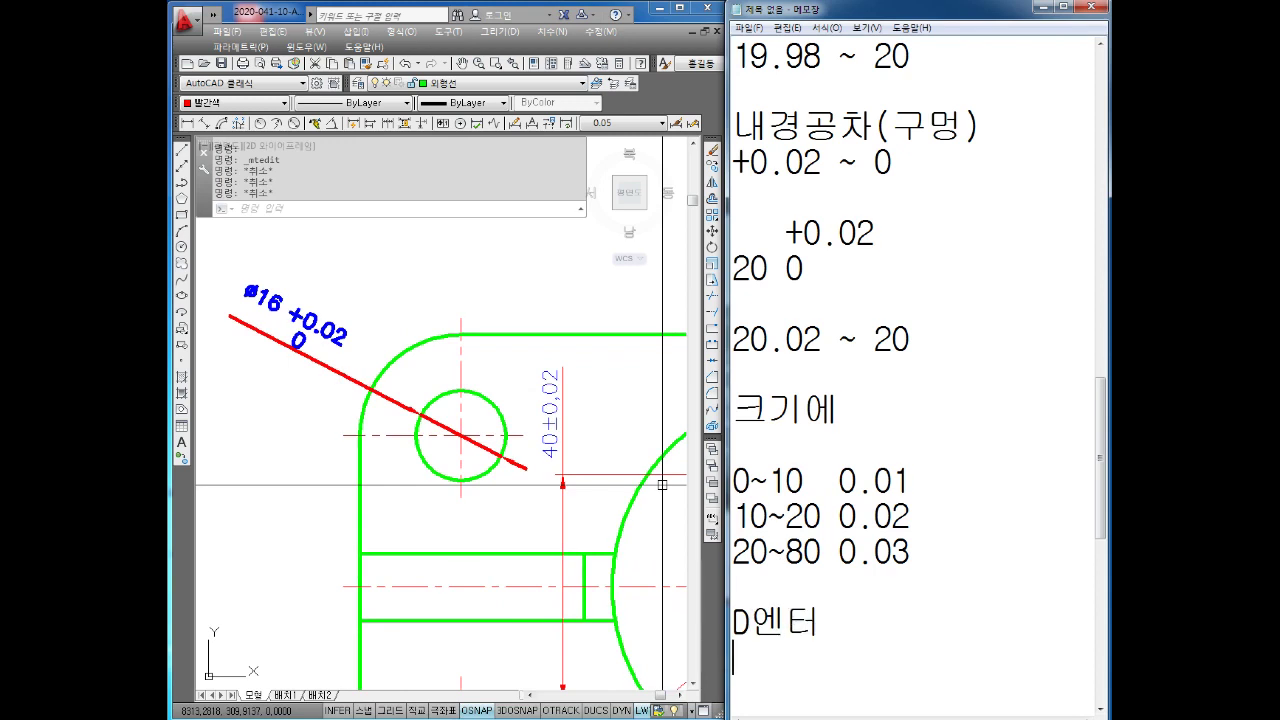
key(Return)
key(Return)
key(Return)
key(Return)
key(Return)
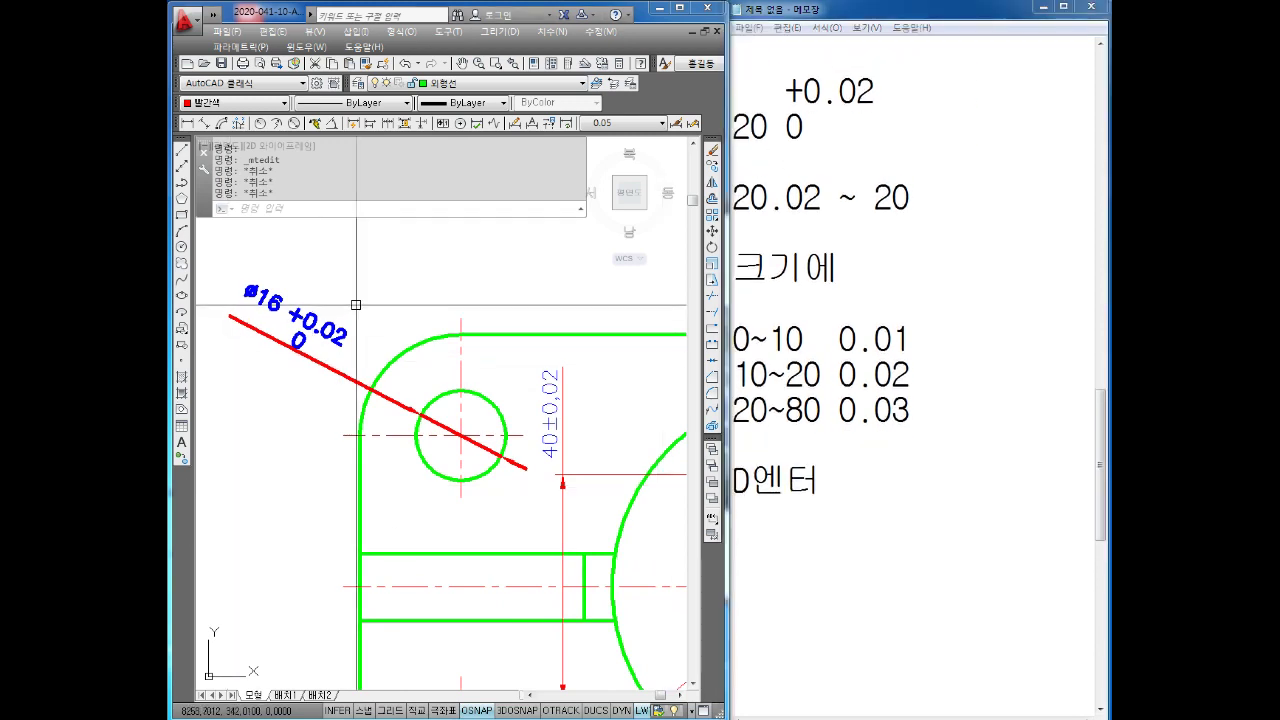
Open the Dimension Style Manager with the D command
middle_drag(382, 326, 390, 360)
key(Escape)
key(Escape)
text(D)
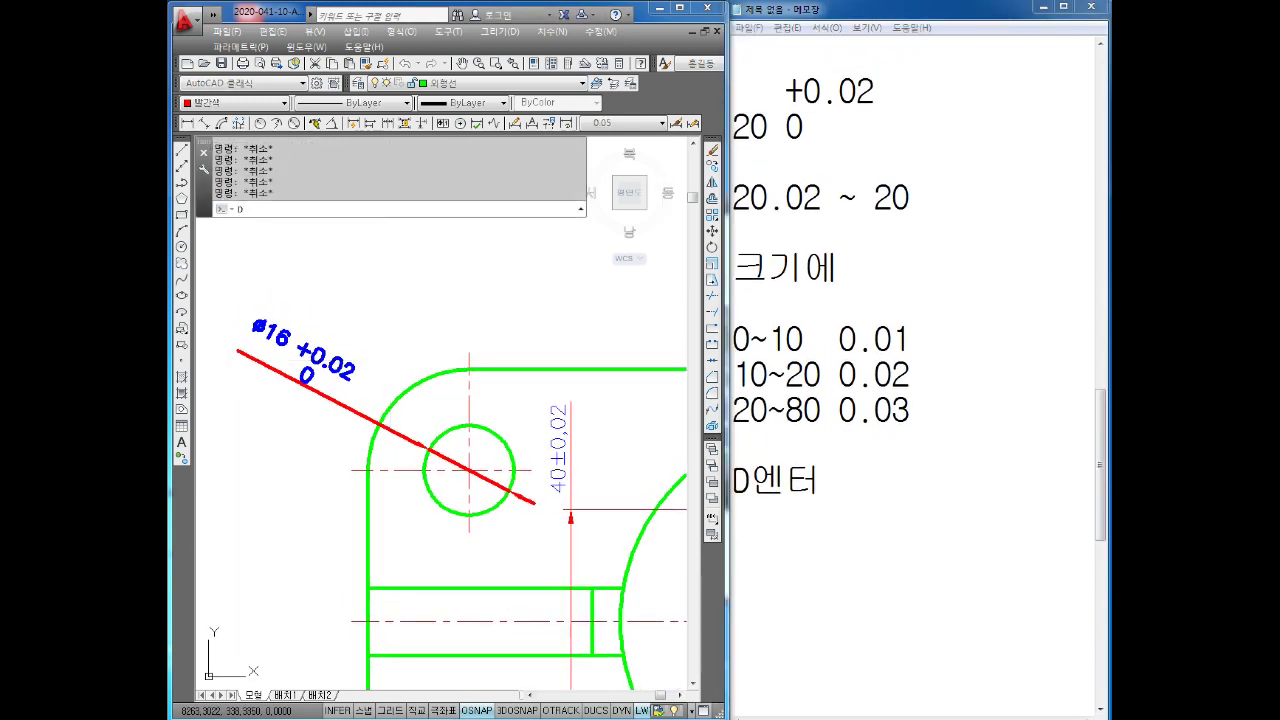
key(Return)
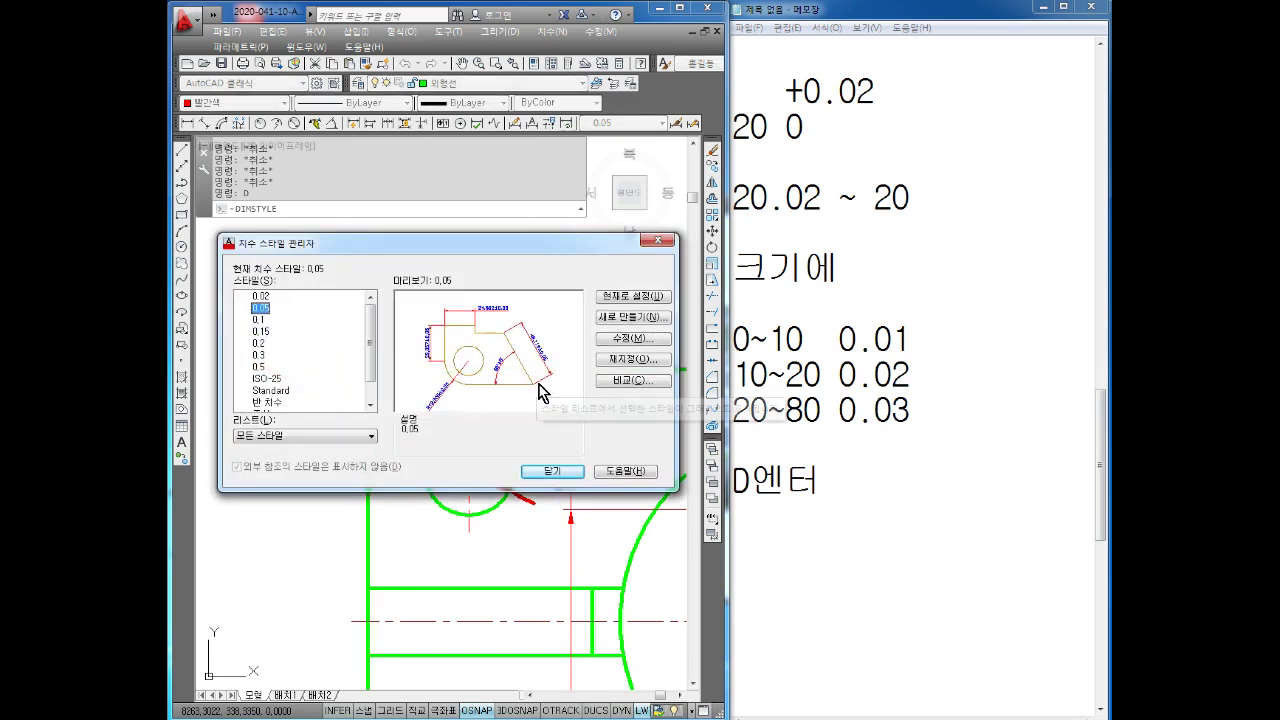
Create a new dimension style named 0~-0.02 based on 0.05 and continue to its settings
click(616, 318)
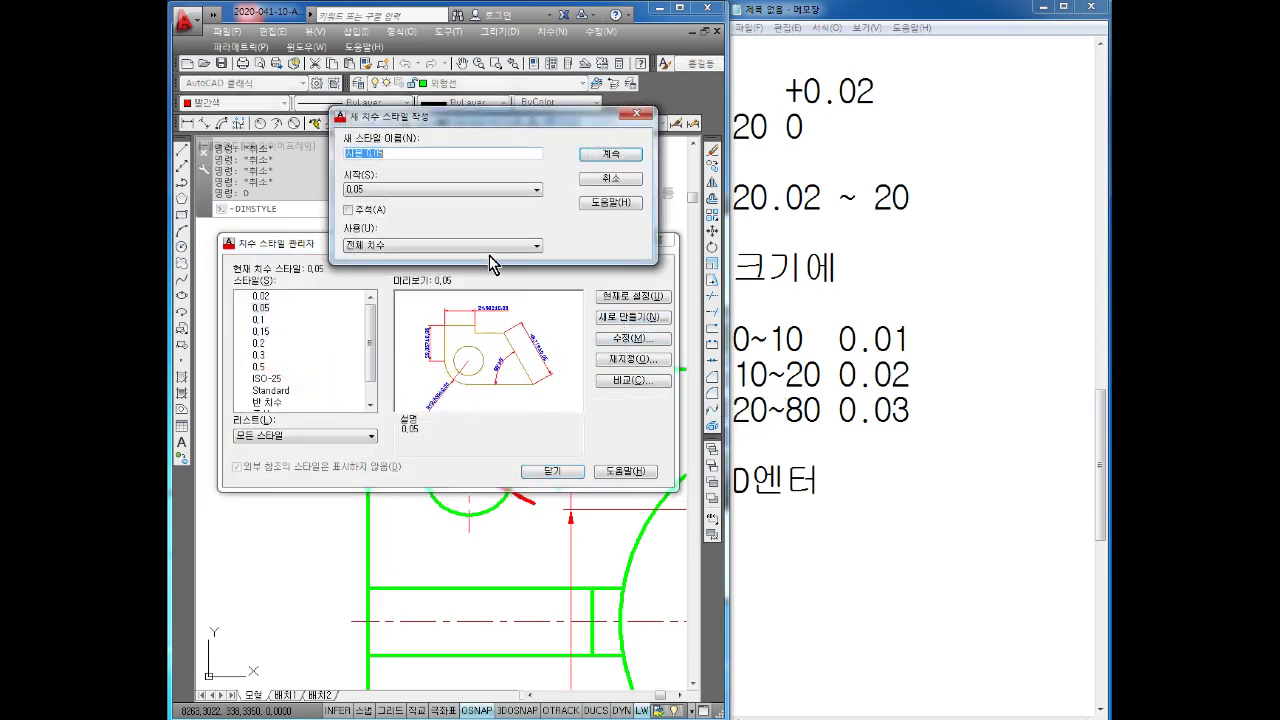
text(0~+0.02)
click(172, 164)
click(403, 153)
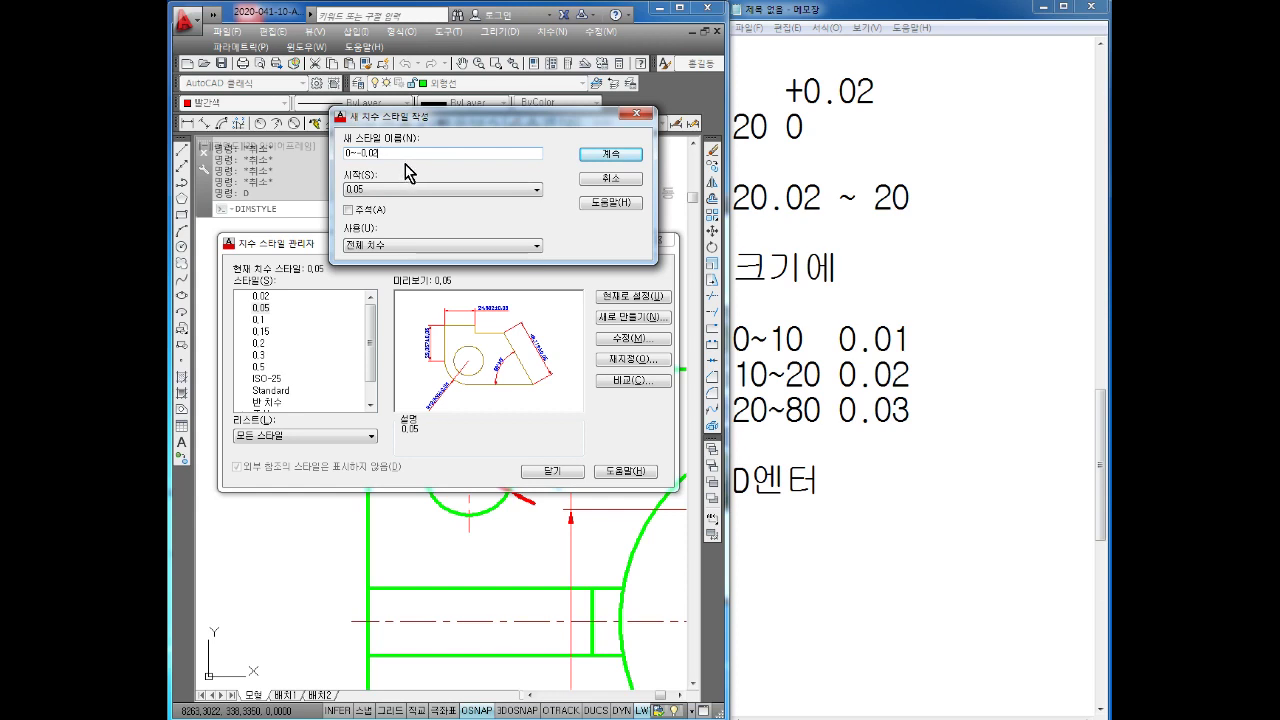
drag(396, 153, 329, 151)
click(384, 152)
key(BackSpace)
text(3)
click(610, 154)
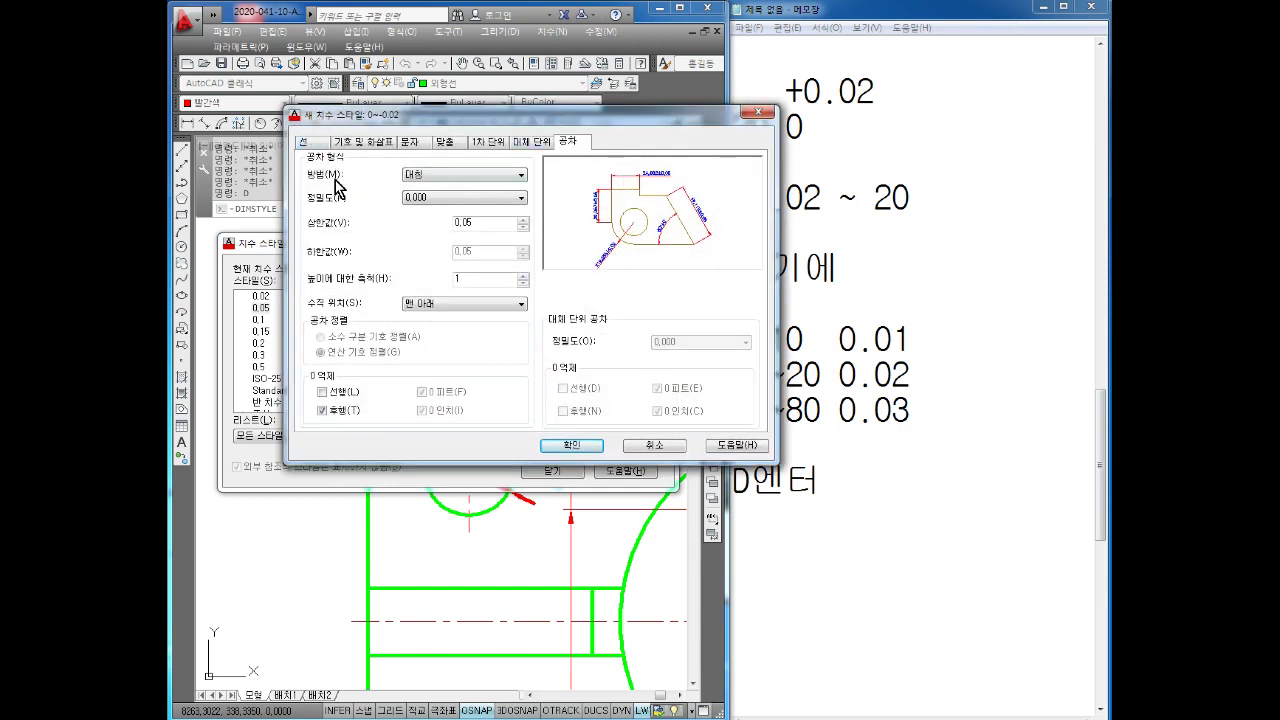
Set the 0~-0.02 style's tolerance method to Deviation with upper 0 and lower 0.02
click(438, 176)
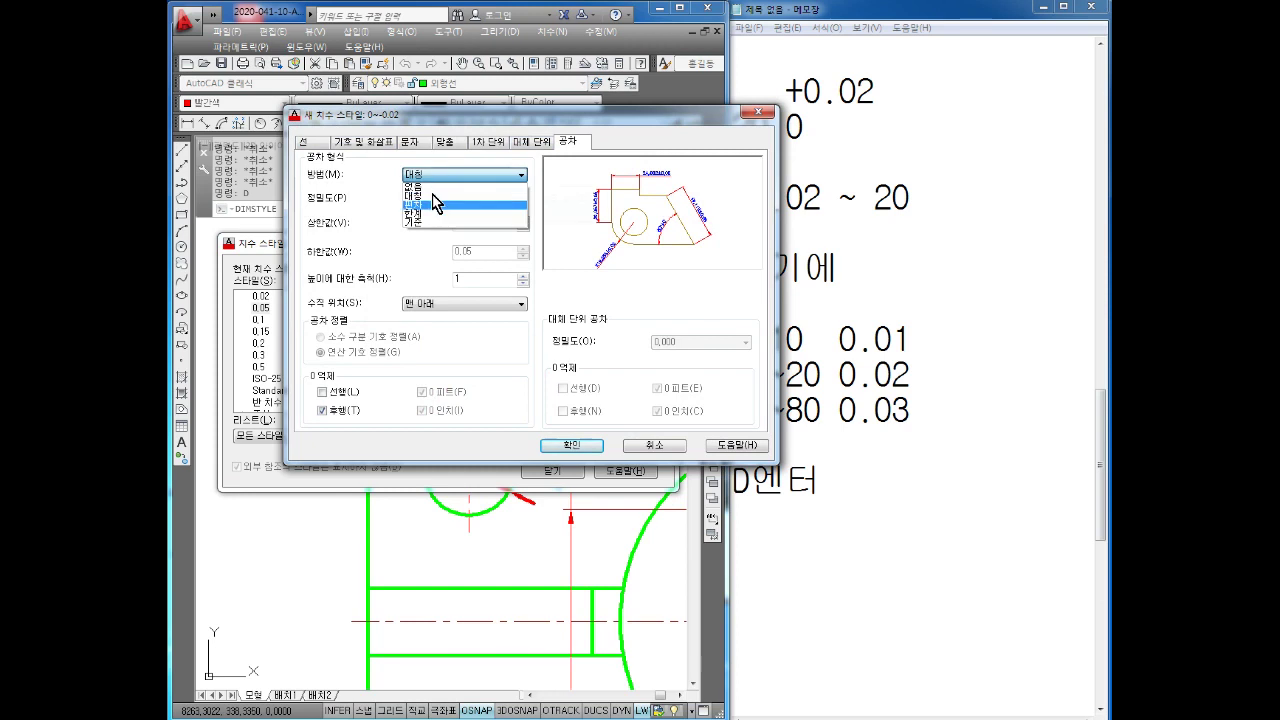
click(418, 205)
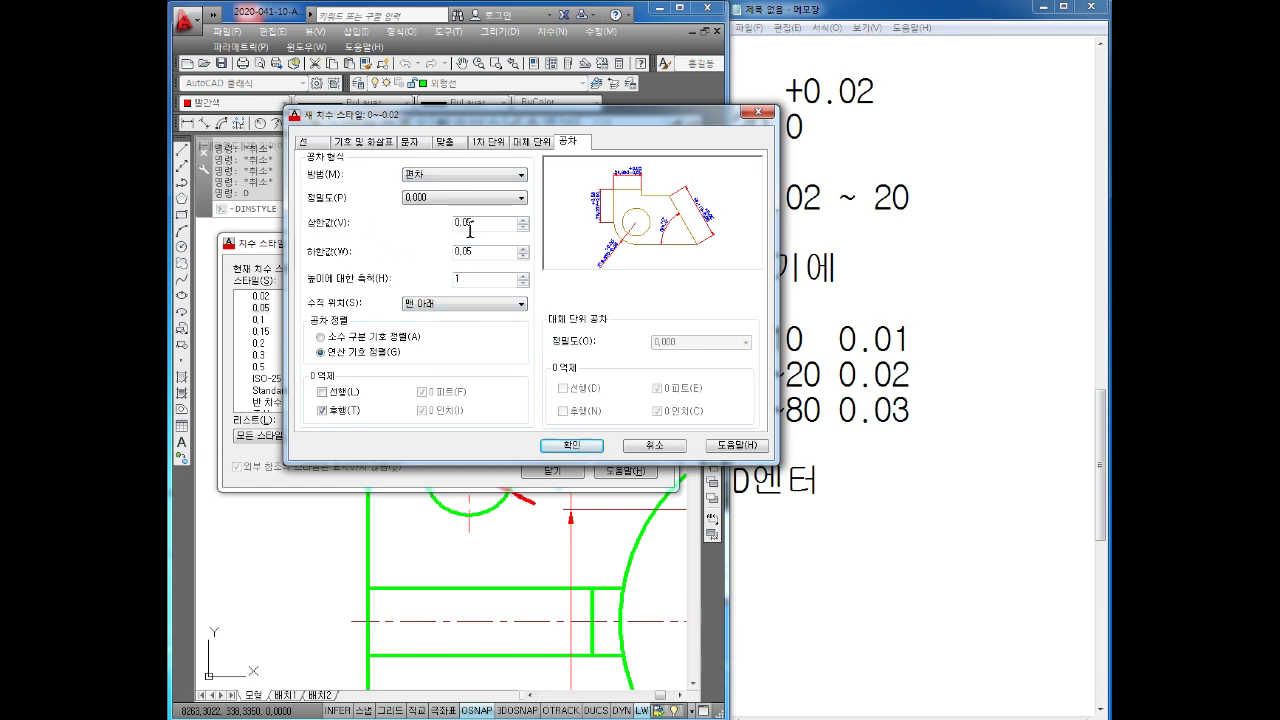
double_click(466, 224)
text(0)
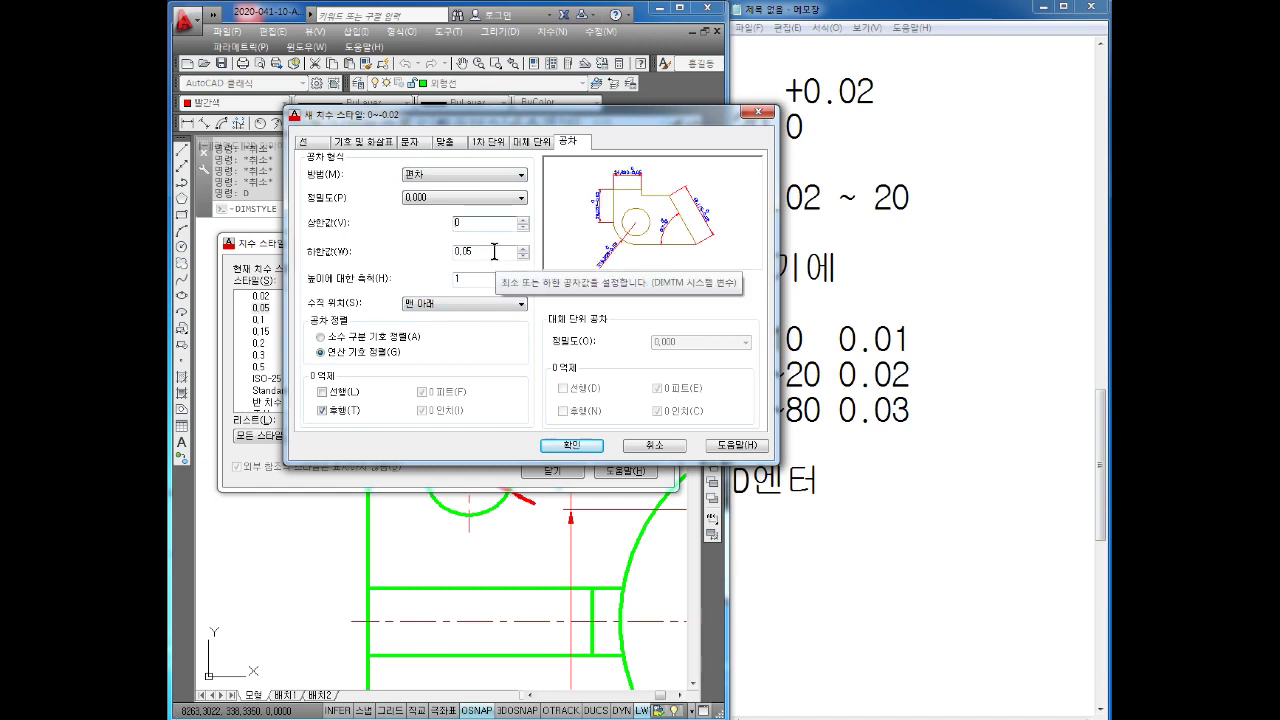
double_click(494, 252)
text(0.02)
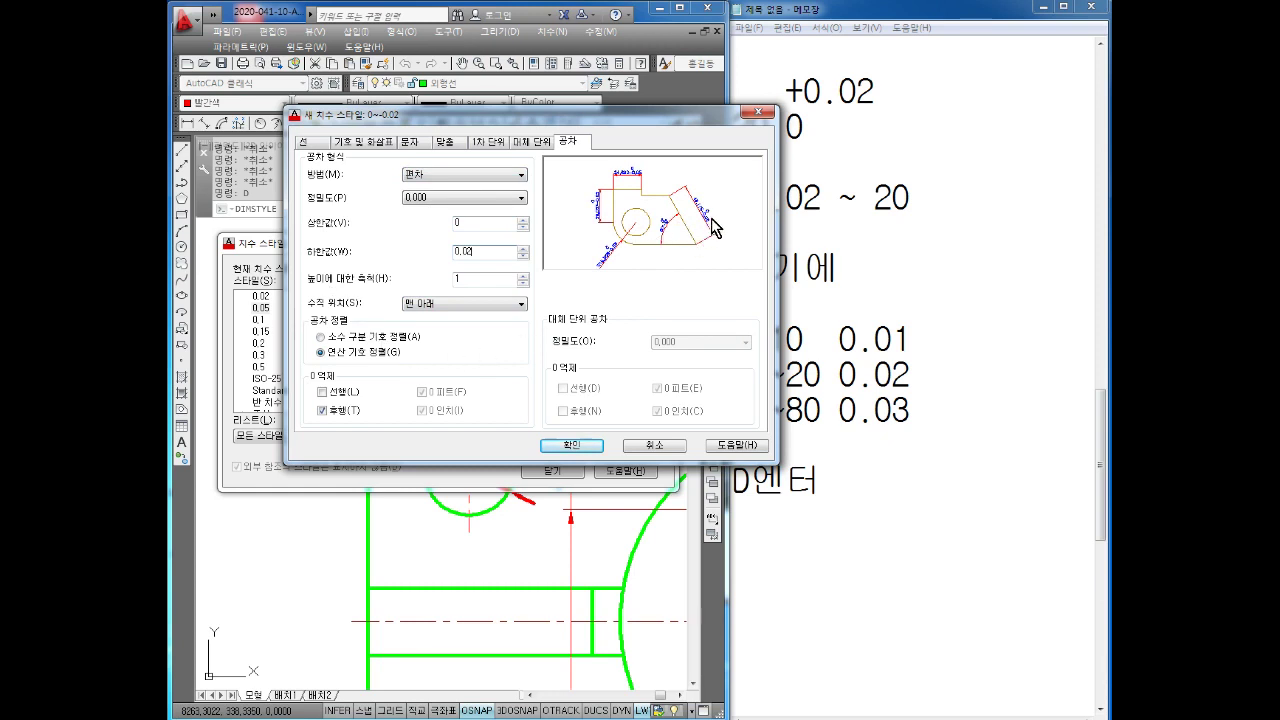
key(BackSpace)
text(5)
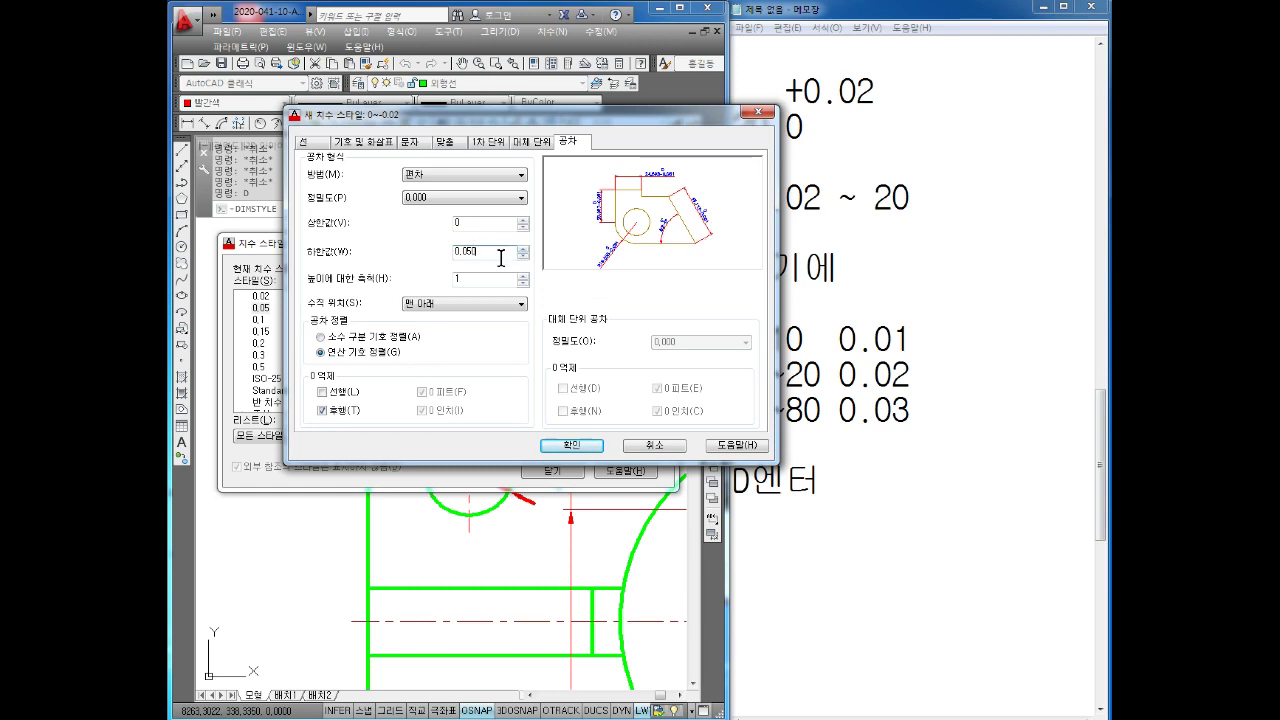
text(052)
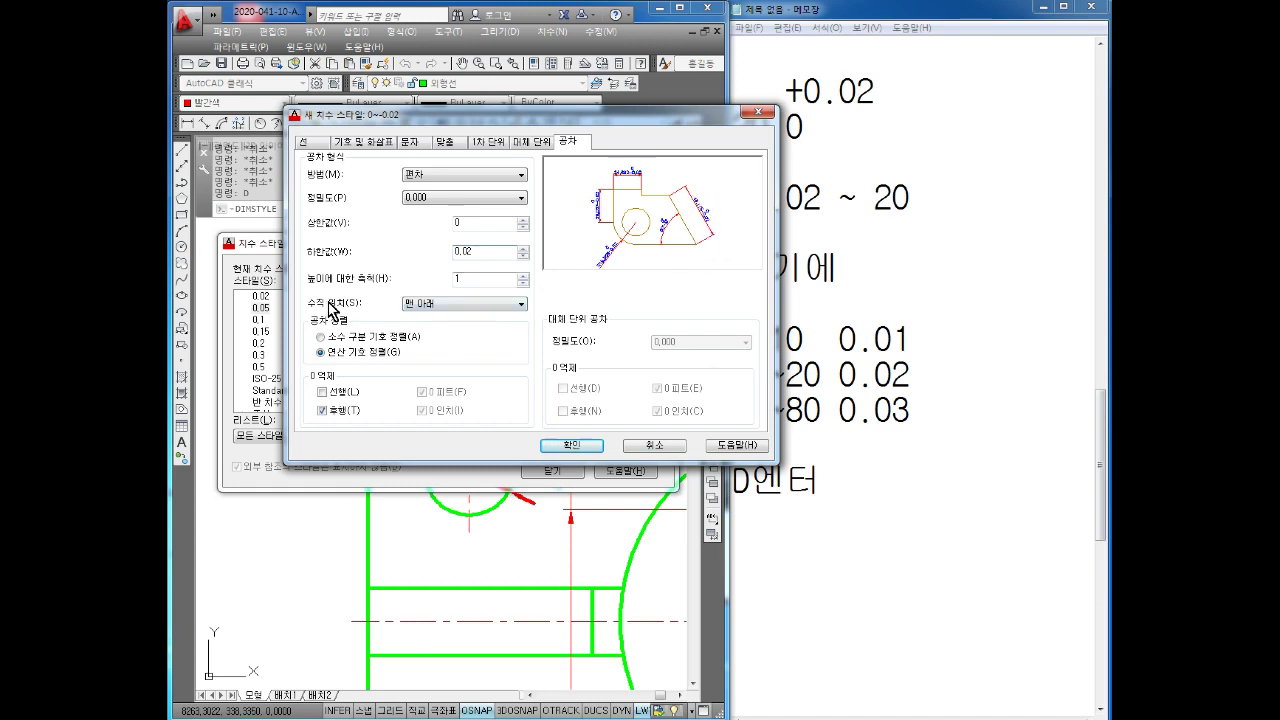
Set the tolerance height scale to 0.5, then save the style and close the manager
double_click(480, 279)
text(0.5)
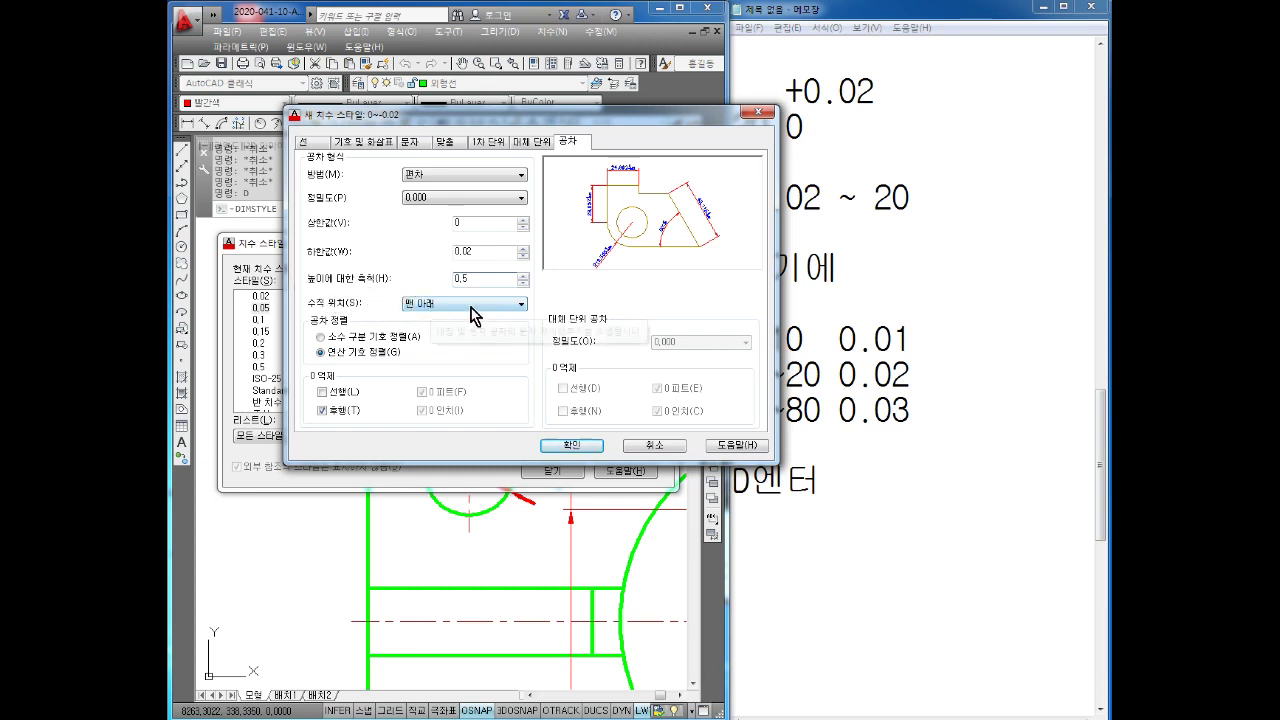
double_click(487, 279)
text(0.1)
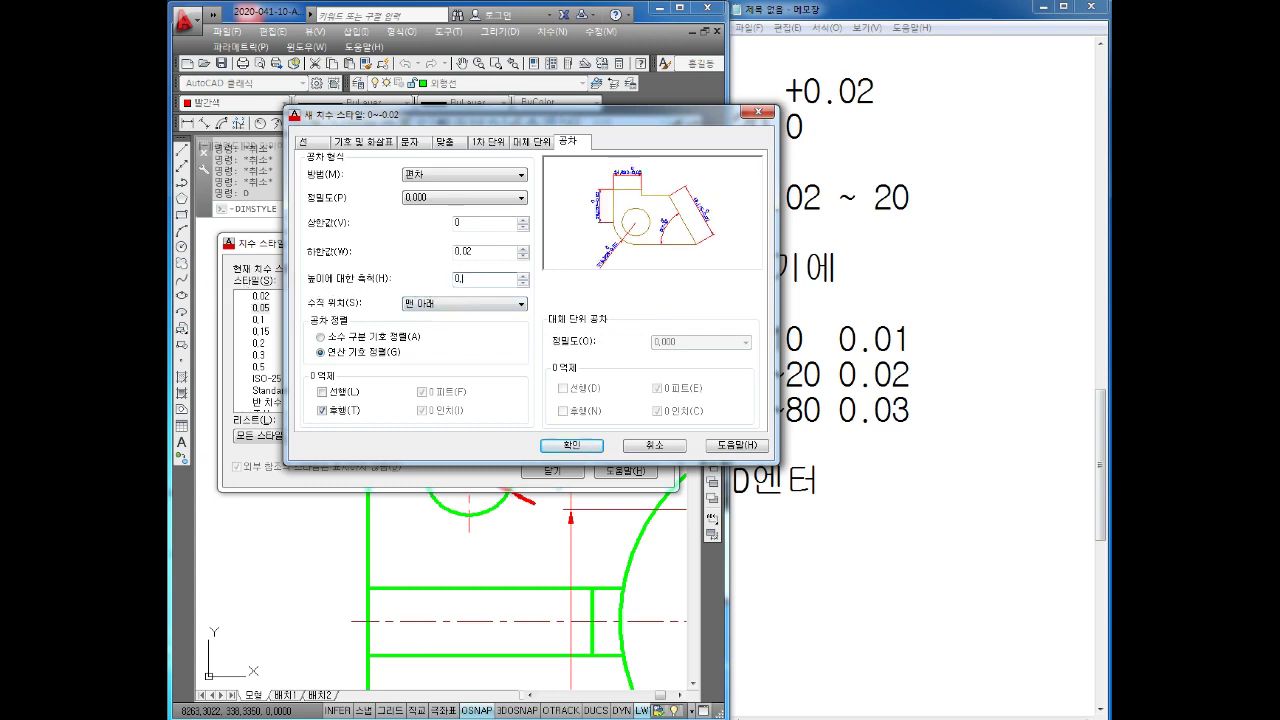
key(BackSpace)
text(5)
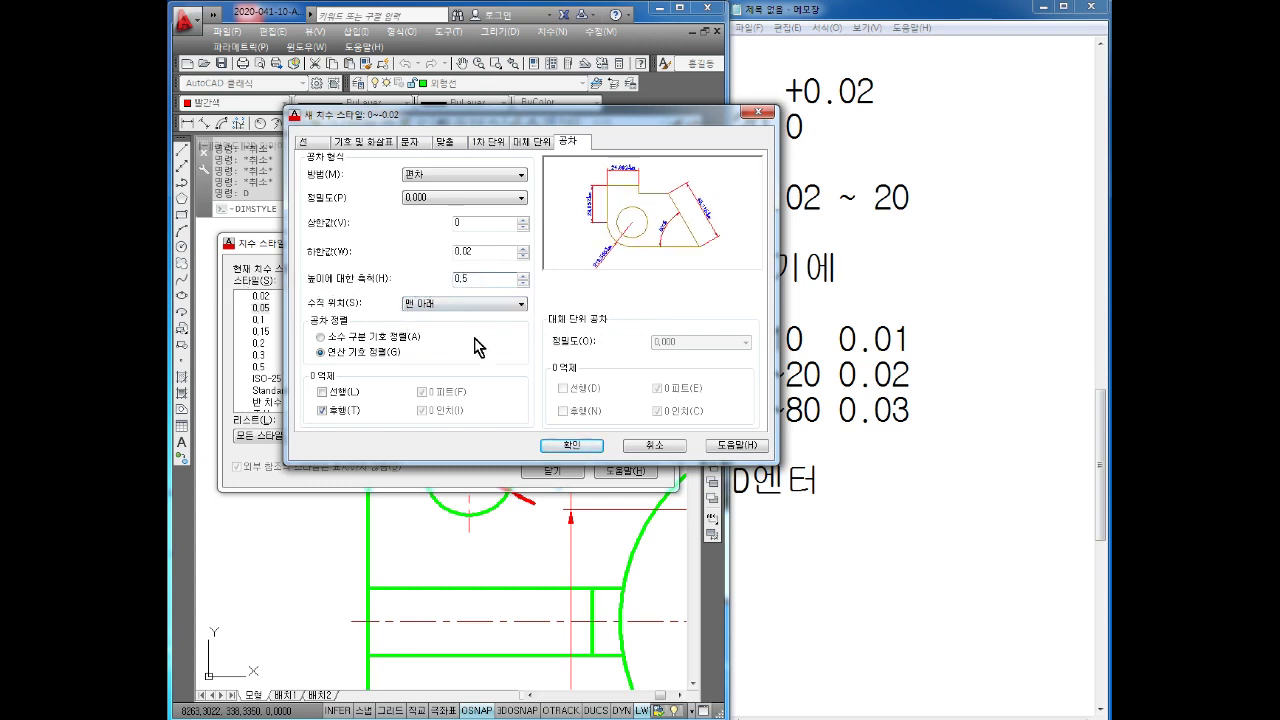
double_click(468, 222)
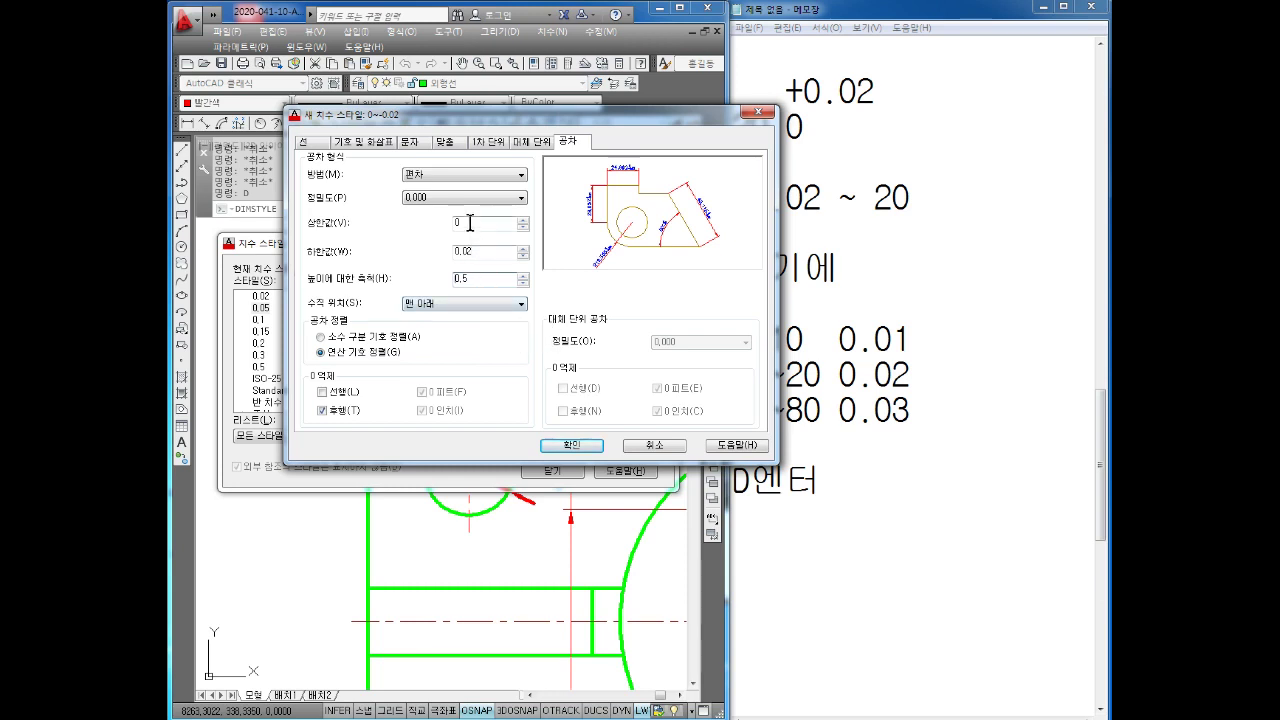
double_click(475, 280)
click(577, 449)
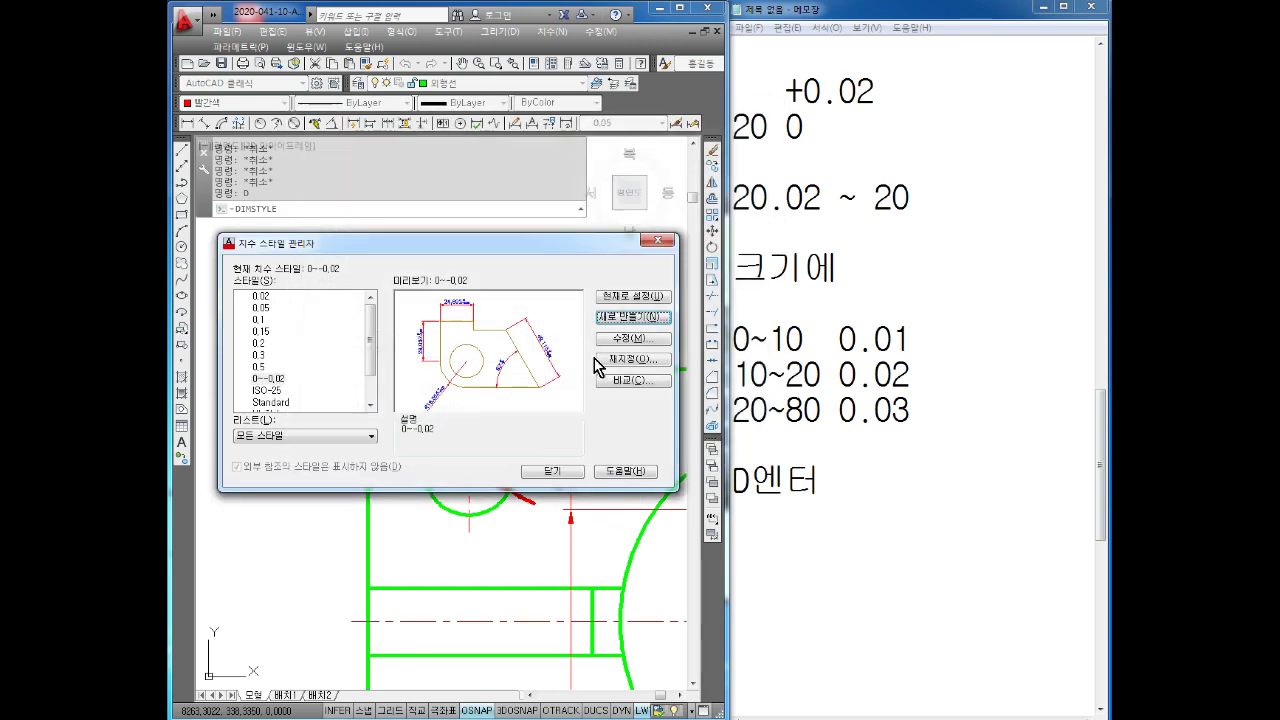
click(548, 472)
Cancel the stray selection and start a linear dimension across the slot
middle_drag(439, 466, 443, 436)
key(Escape)
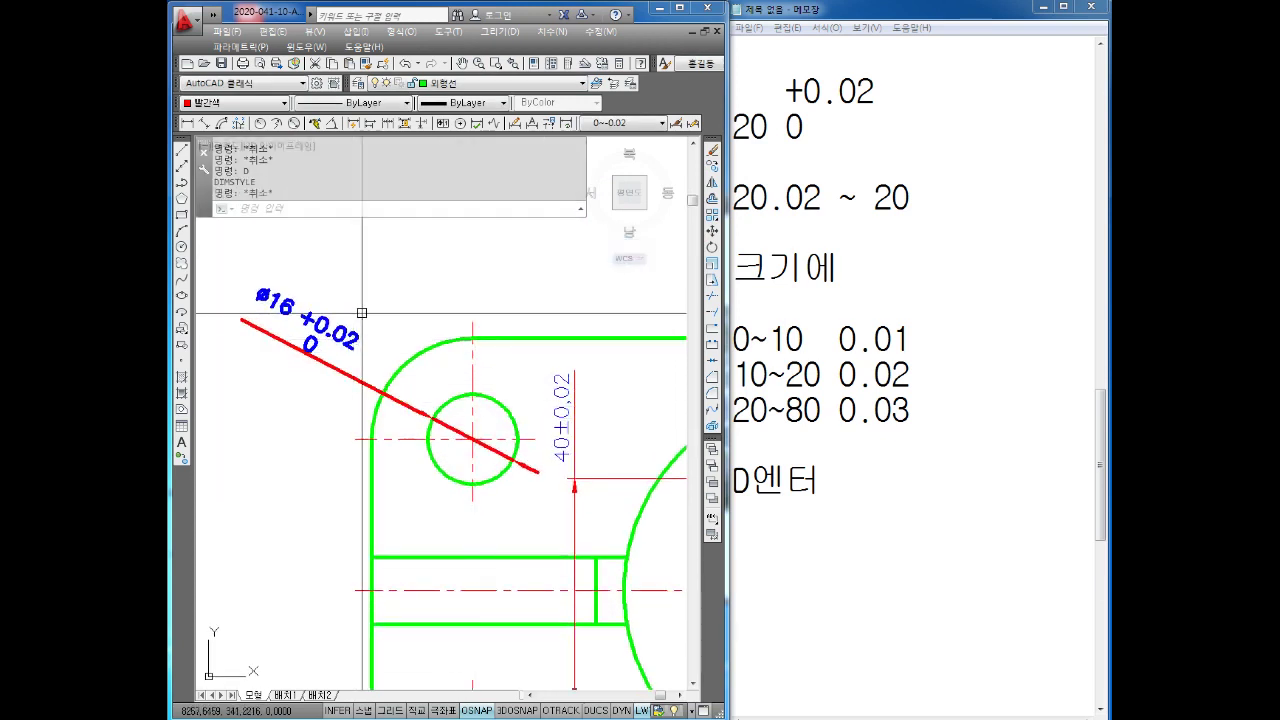
click(367, 378)
key(Escape)
scroll(321, 324, down, 3)
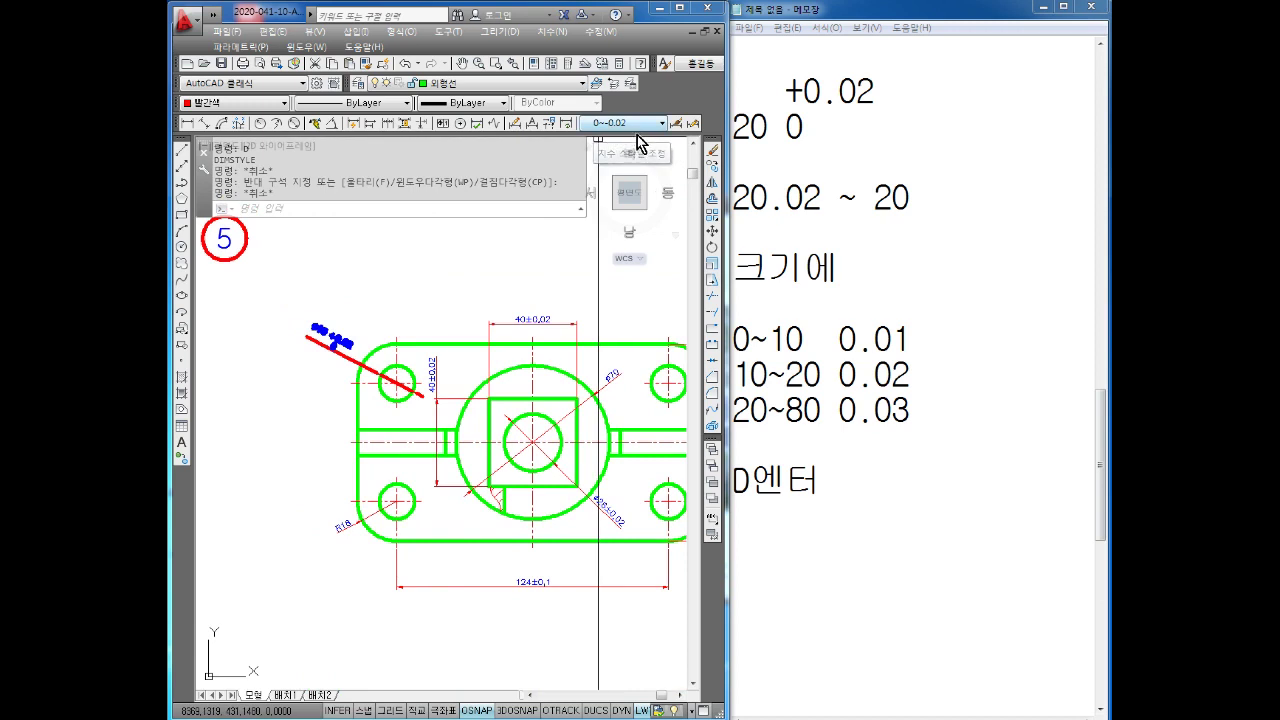
click(186, 122)
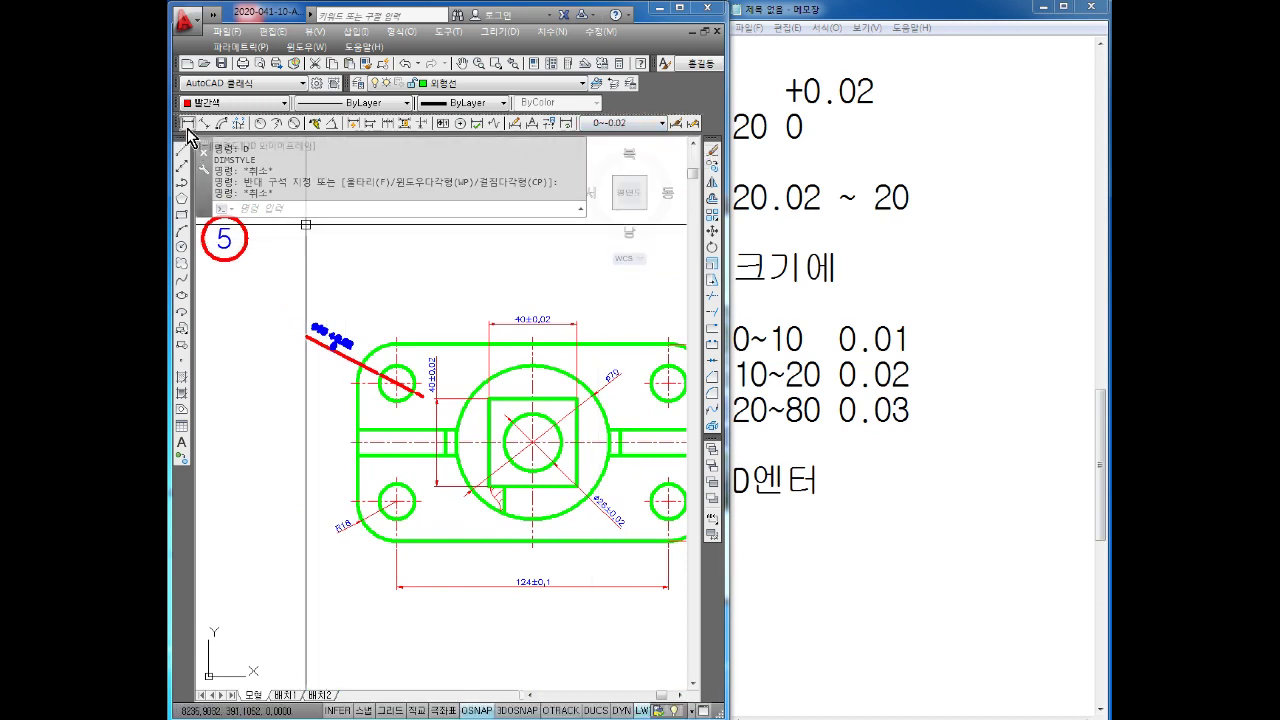
scroll(341, 411, up, 4)
Dimension the slot height as 12, placing the dimension to the slot's left
click(386, 455)
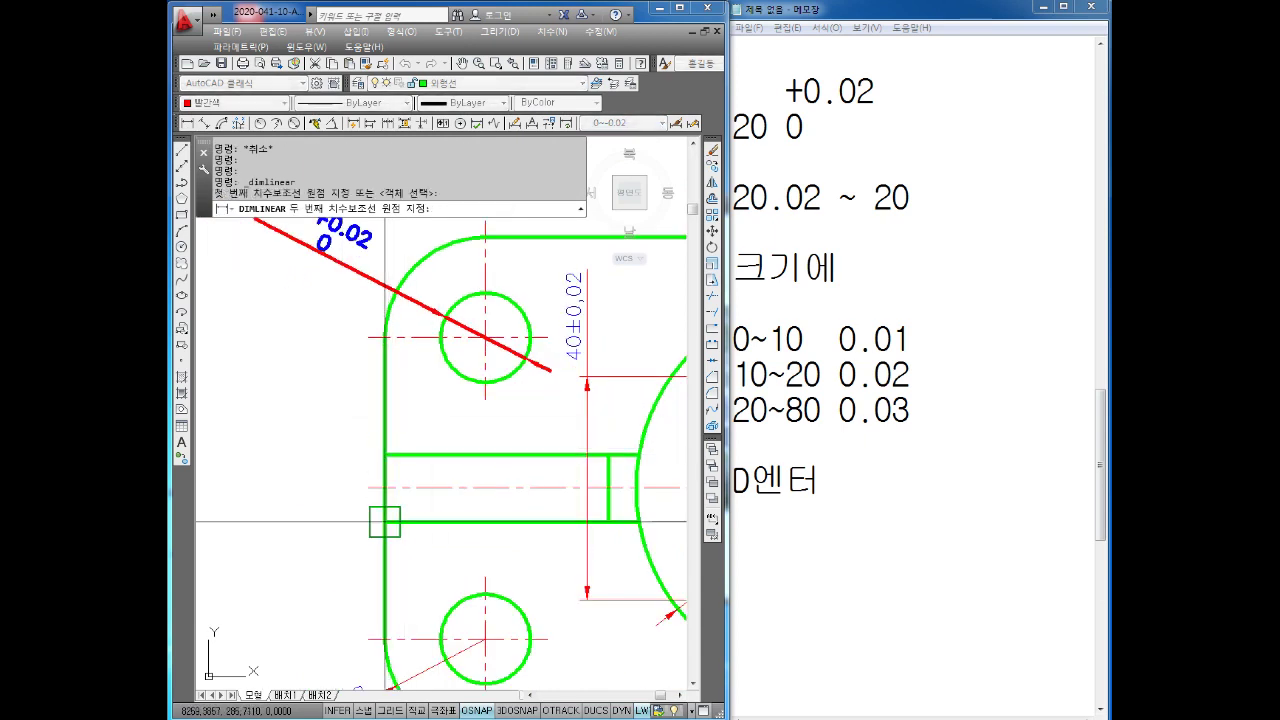
click(386, 521)
click(300, 487)
scroll(290, 500, up, 6)
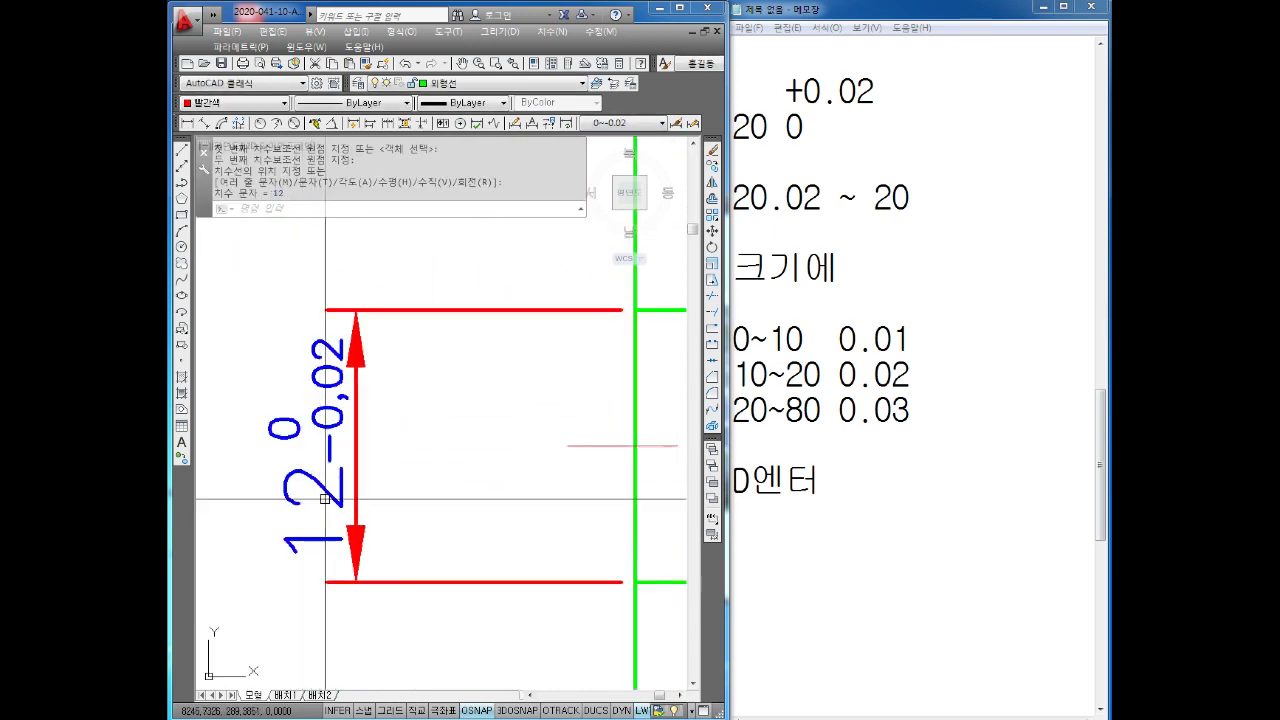
scroll(290, 500, up, 2)
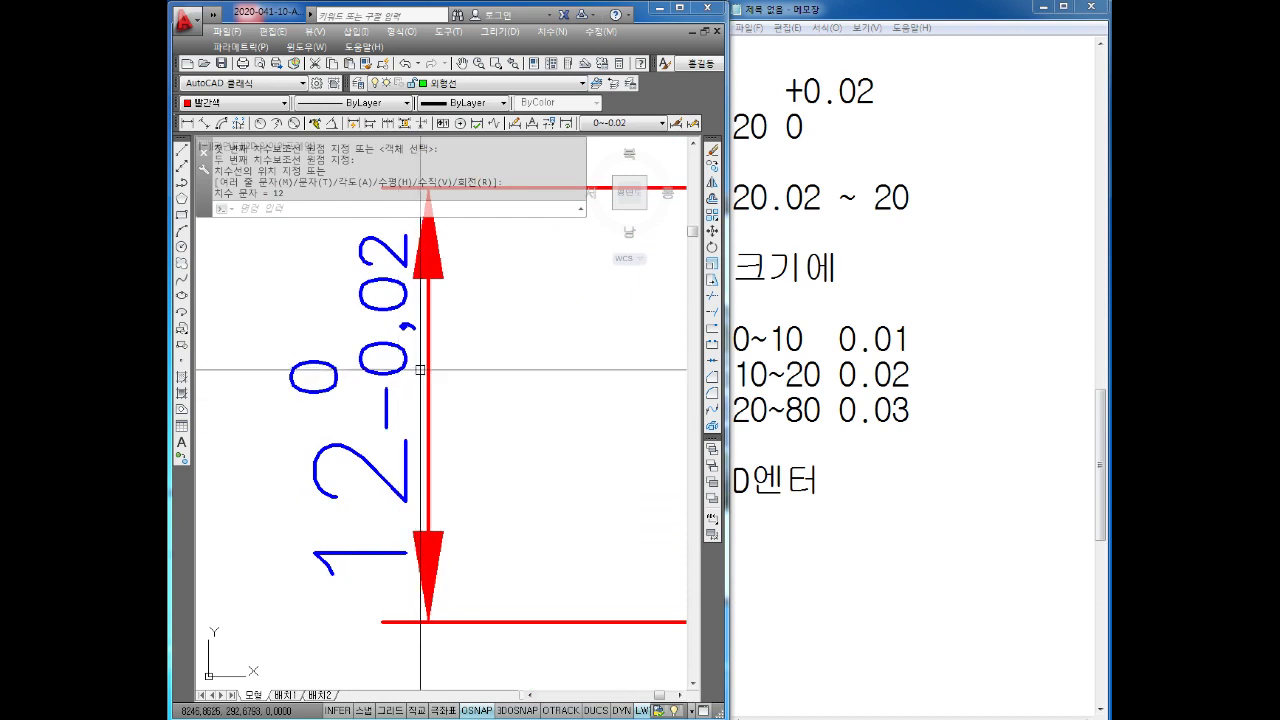
scroll(434, 340, down, 4)
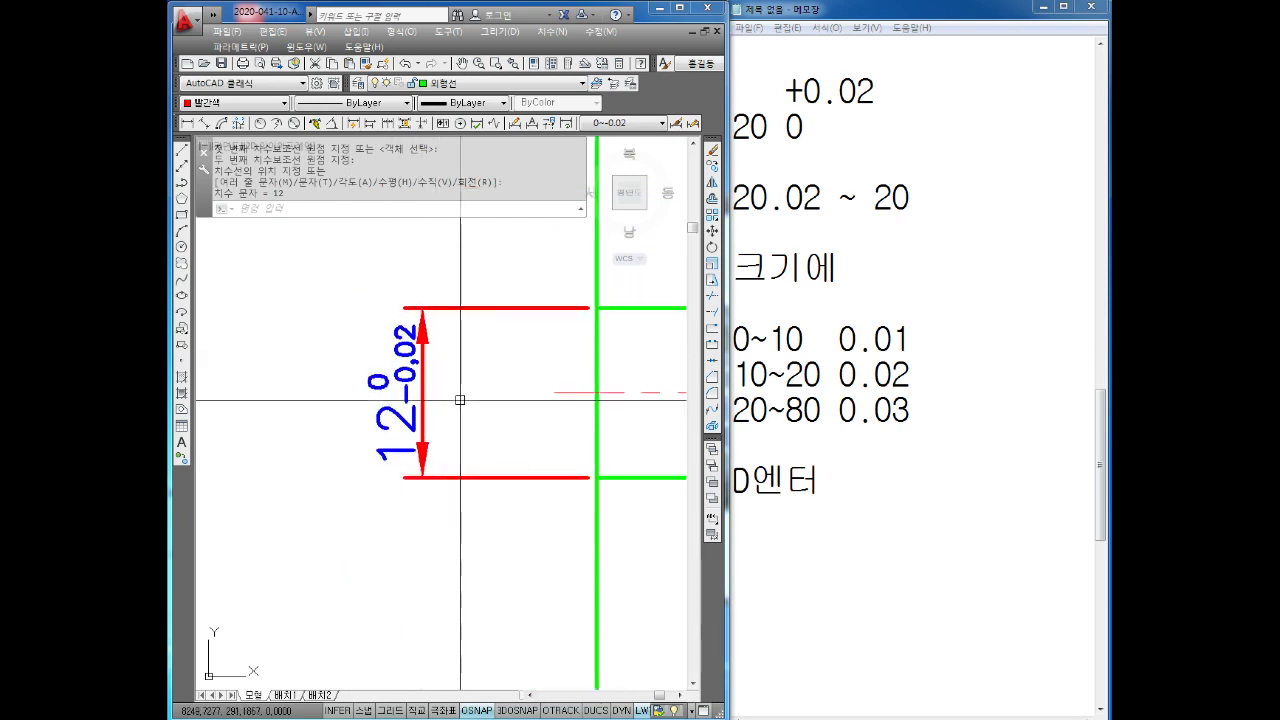
scroll(425, 385, up, 4)
scroll(500, 430, down, 2)
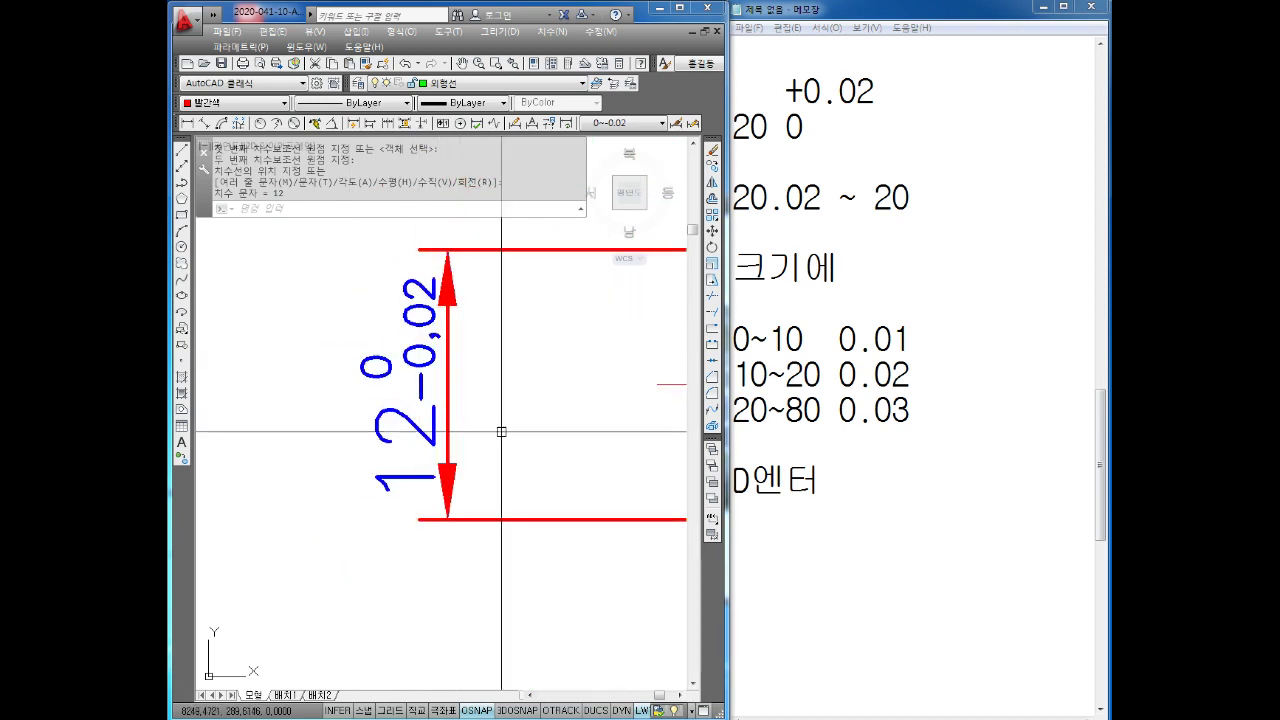
End the dimension command and start a new line in the Notepad notes
key(Escape)
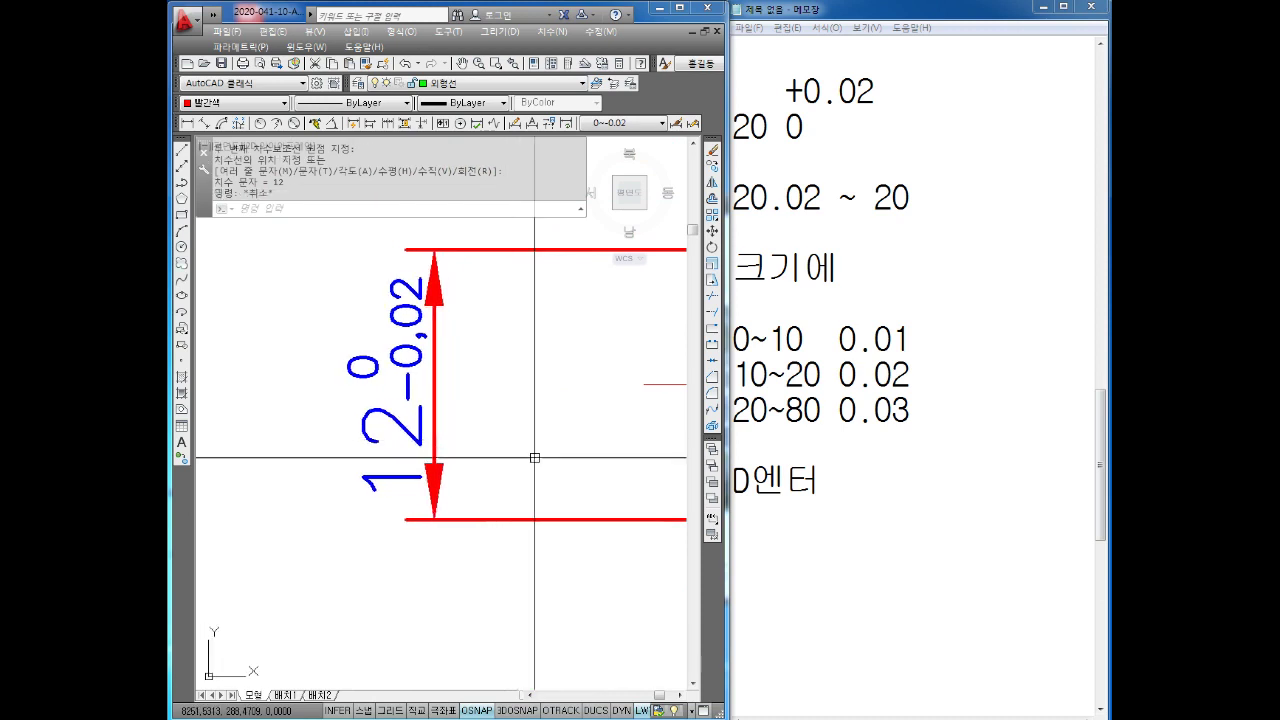
key(Escape)
click(818, 528)
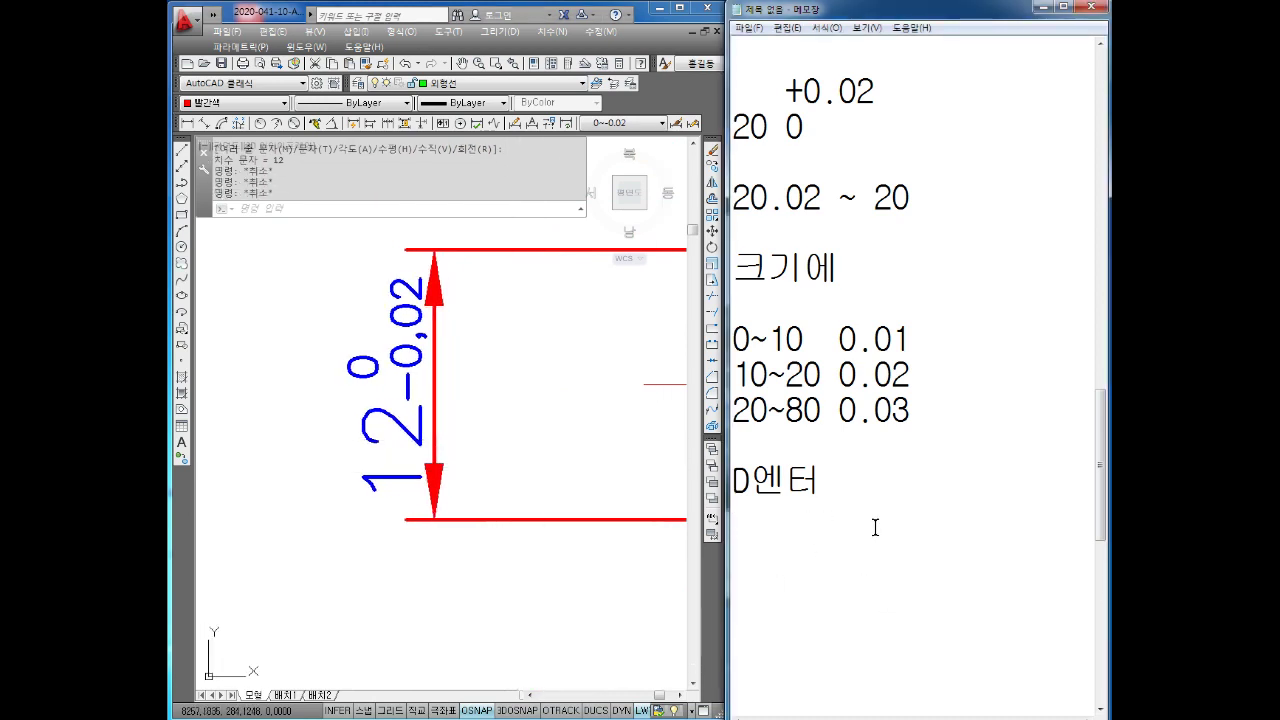
key(Return)
List -0.015, -0.02, -0.03, -0.04 and -0.05 on separate lines in the notes
text(-0)
text(.015)
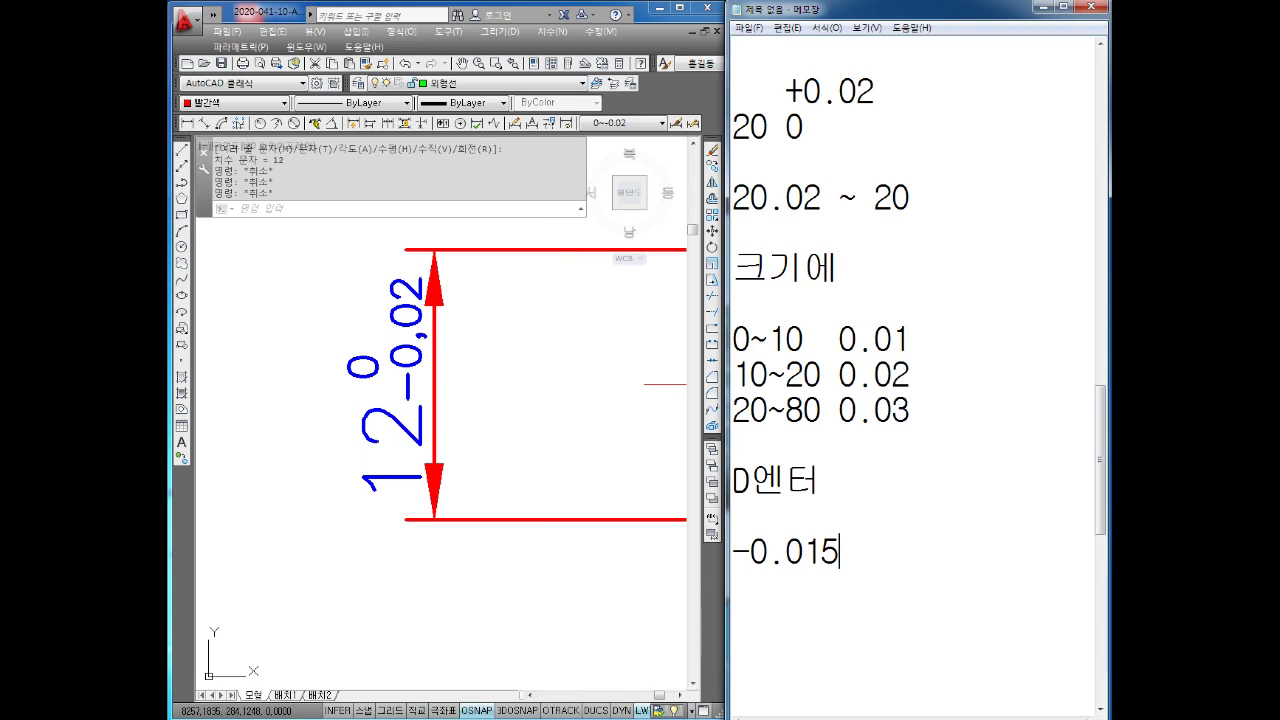
text(0.0)
text(2)
text(-)
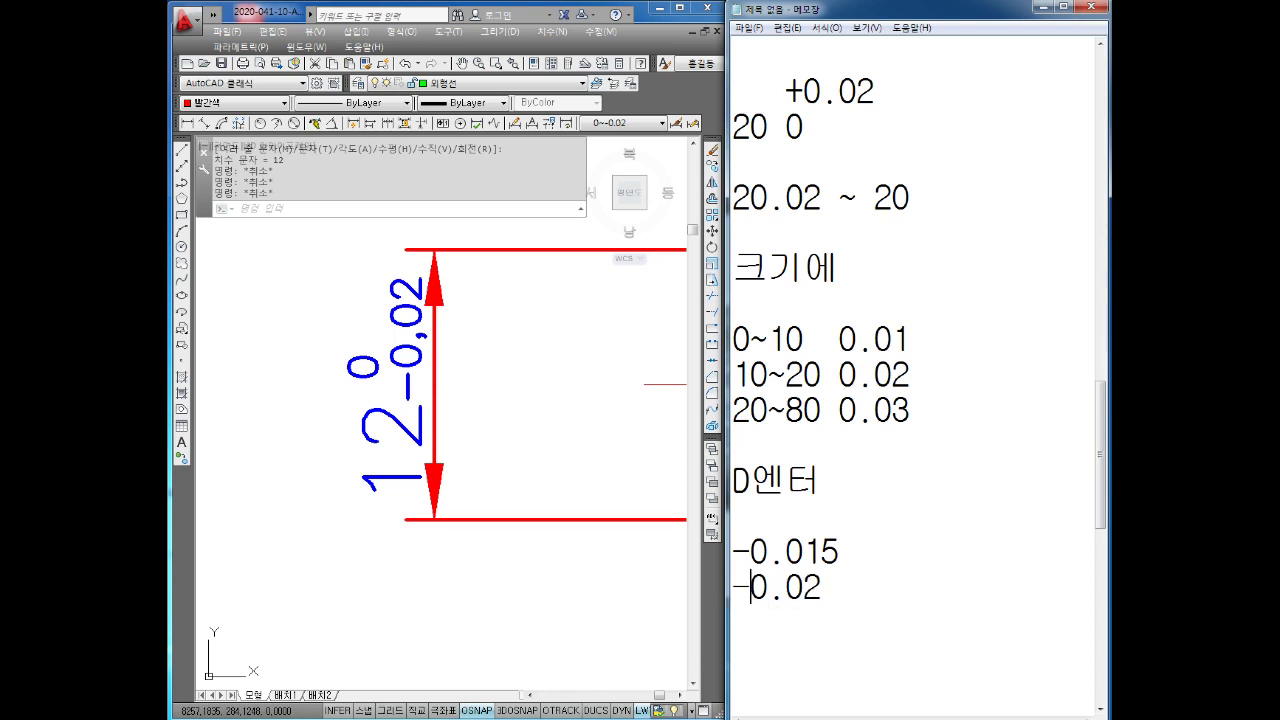
text(-0.03)
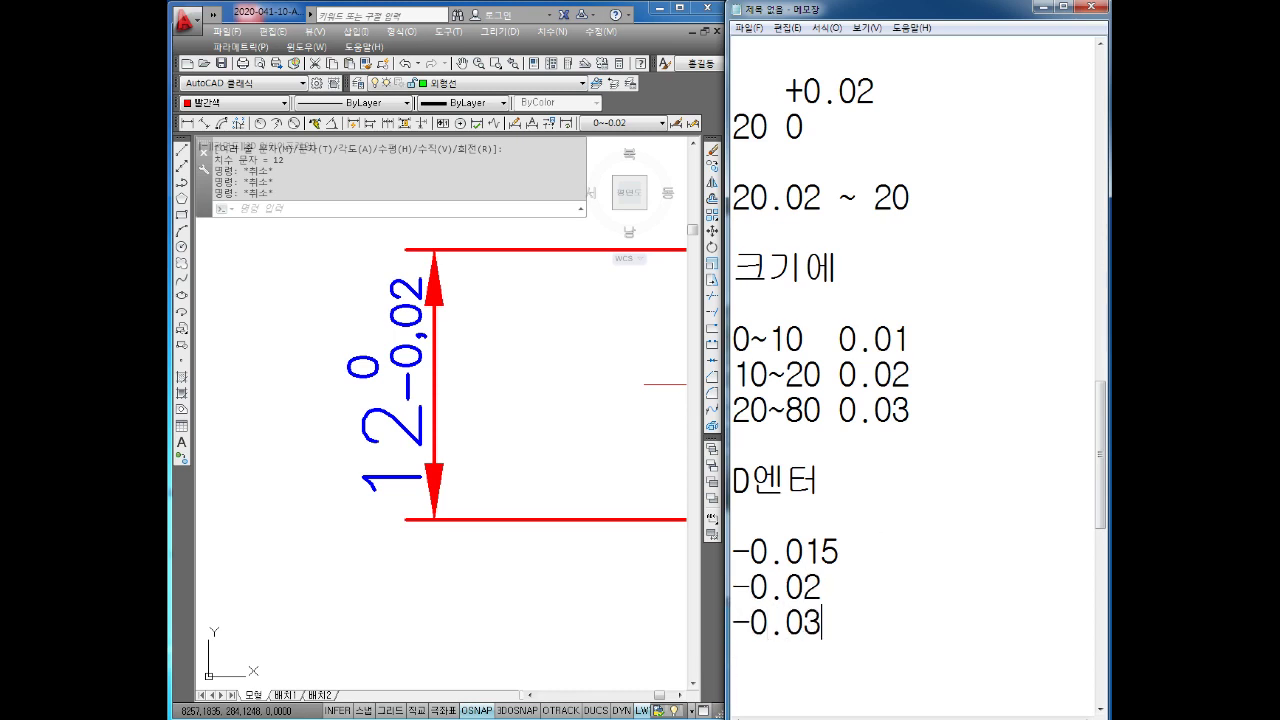
key(Return)
text(0.04)
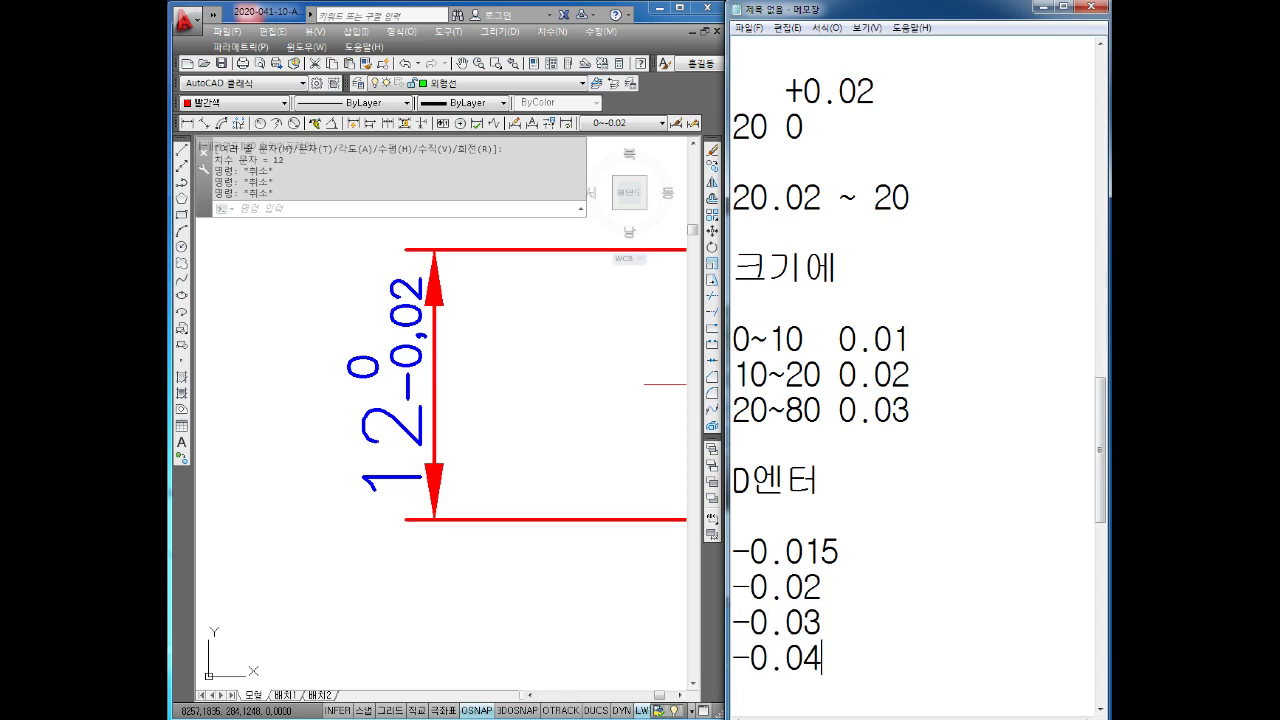
key(Return)
text(0)
text(-0.)
text(5)
key(BackSpace)
text(05)
key(Return)
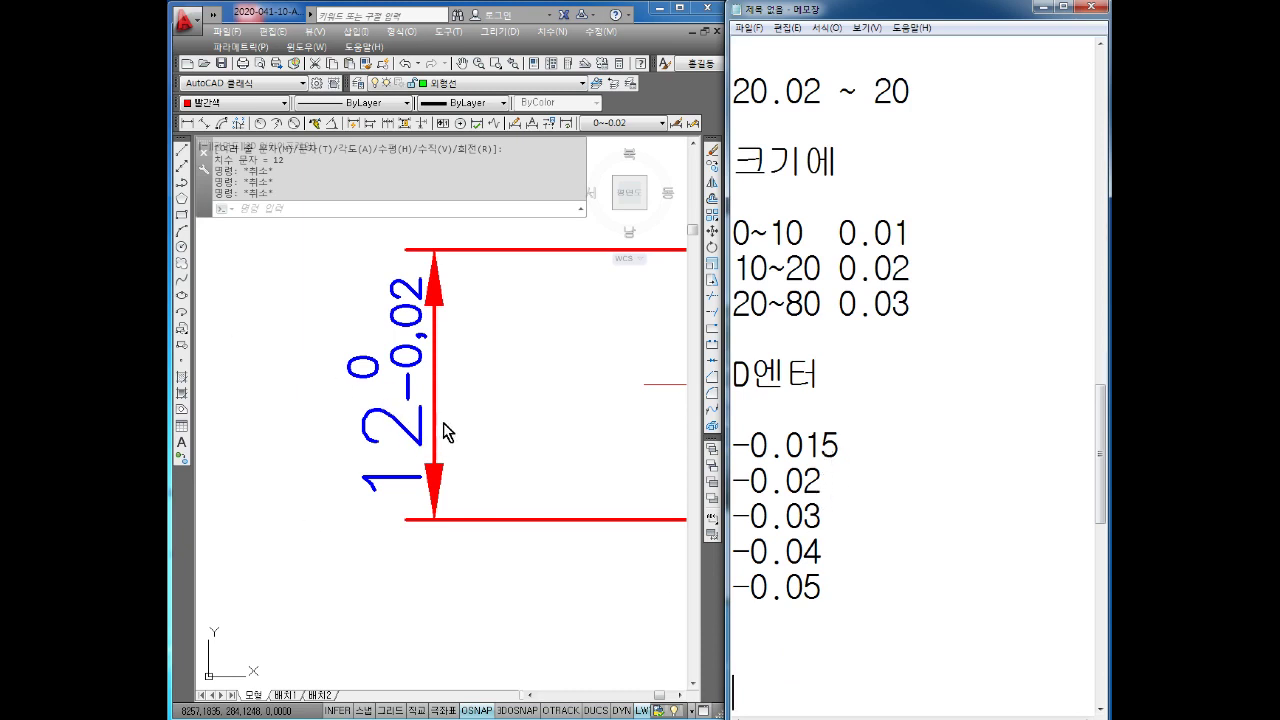
Shift the drawing view left and reopen the Dimension Style Manager with D
middle_drag(500, 457, 372, 449)
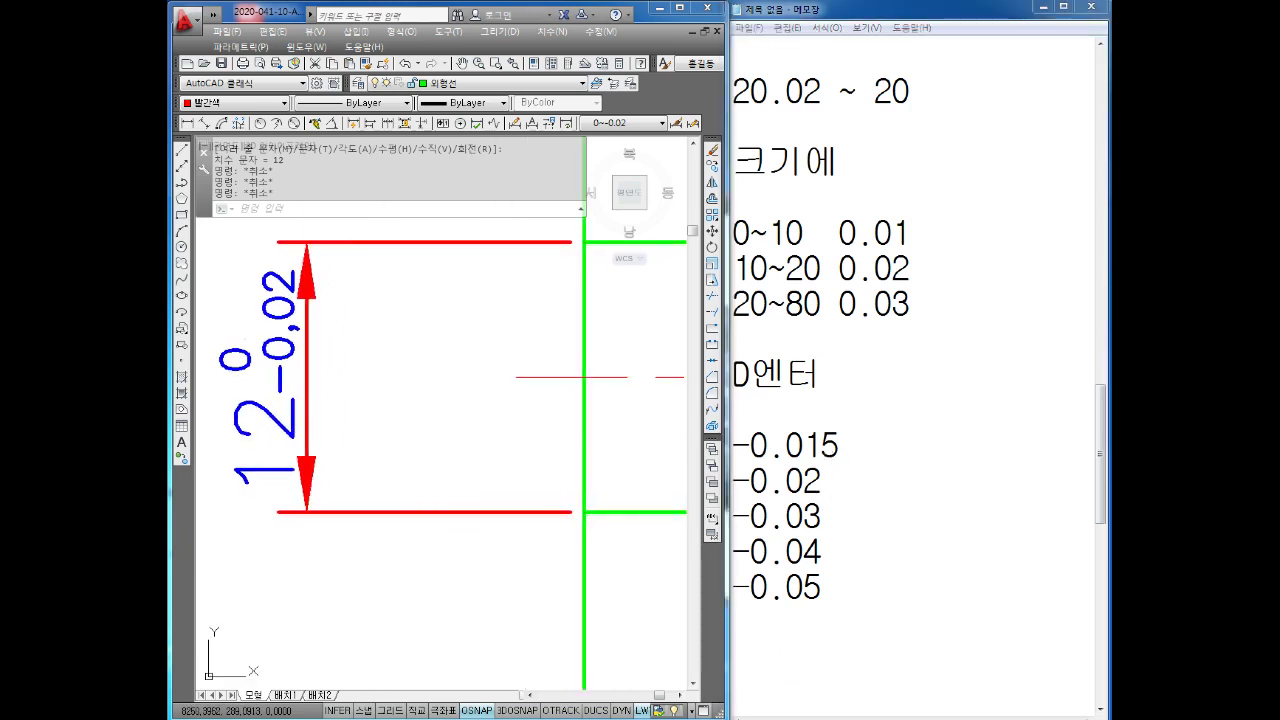
text(d)
key(Return)
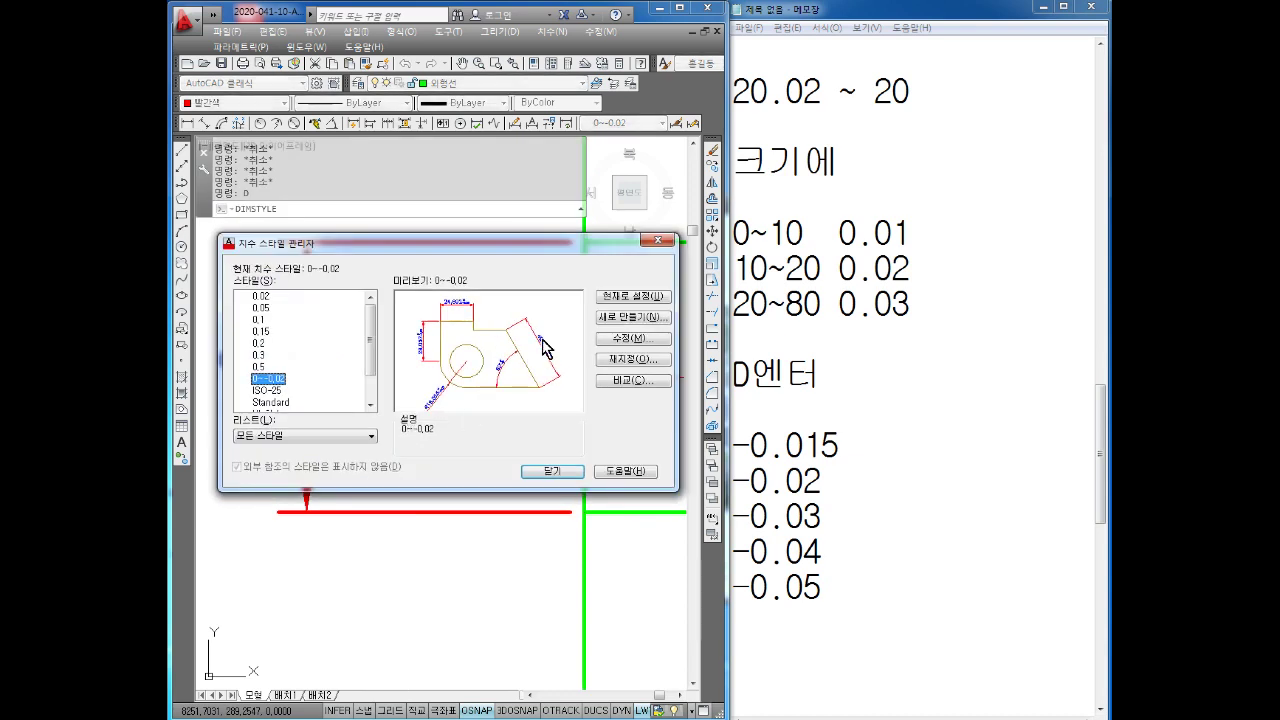
Create dimension style 0~-0.015 with a lower tolerance of 0.015
click(640, 317)
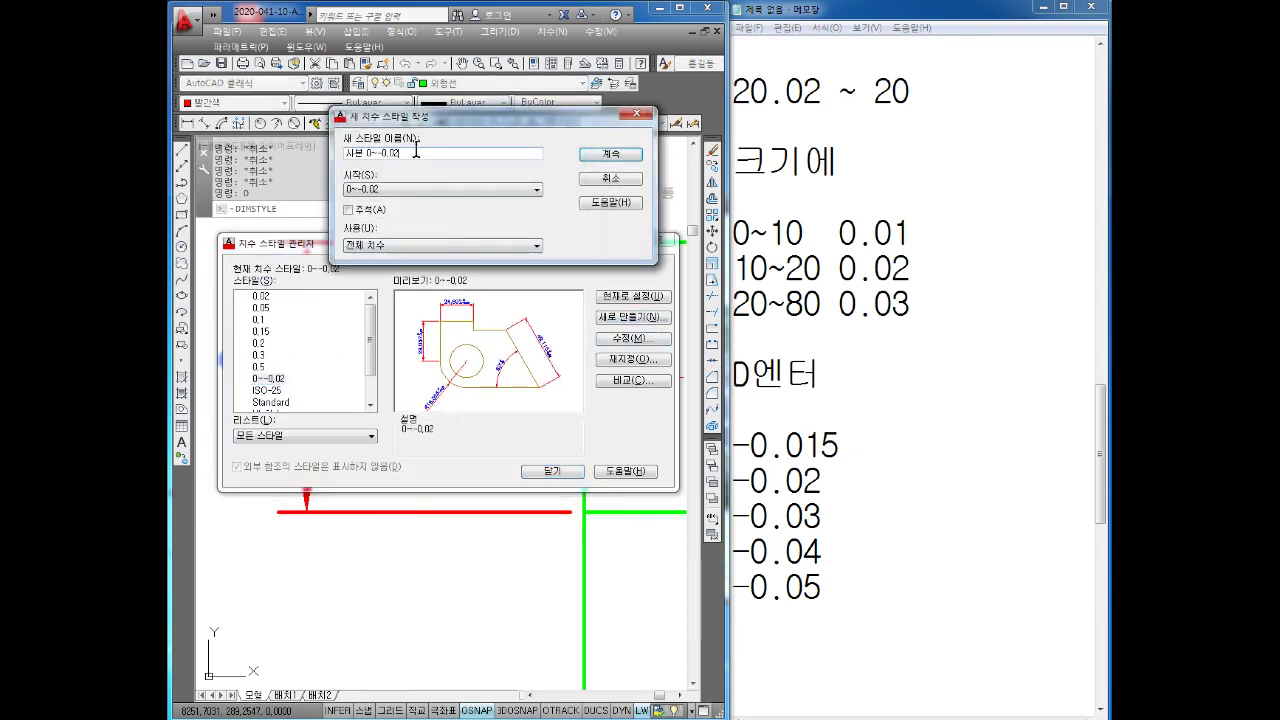
text(0)
click(614, 156)
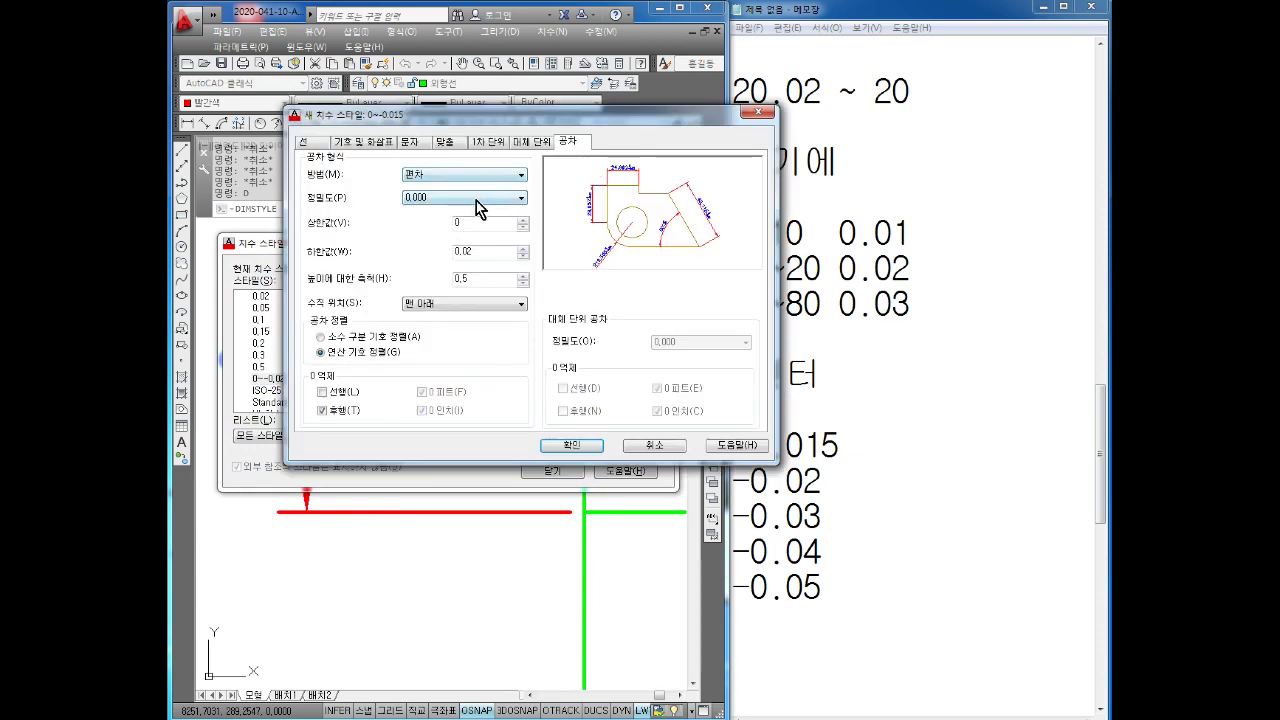
double_click(490, 251)
text(0.015)
click(571, 445)
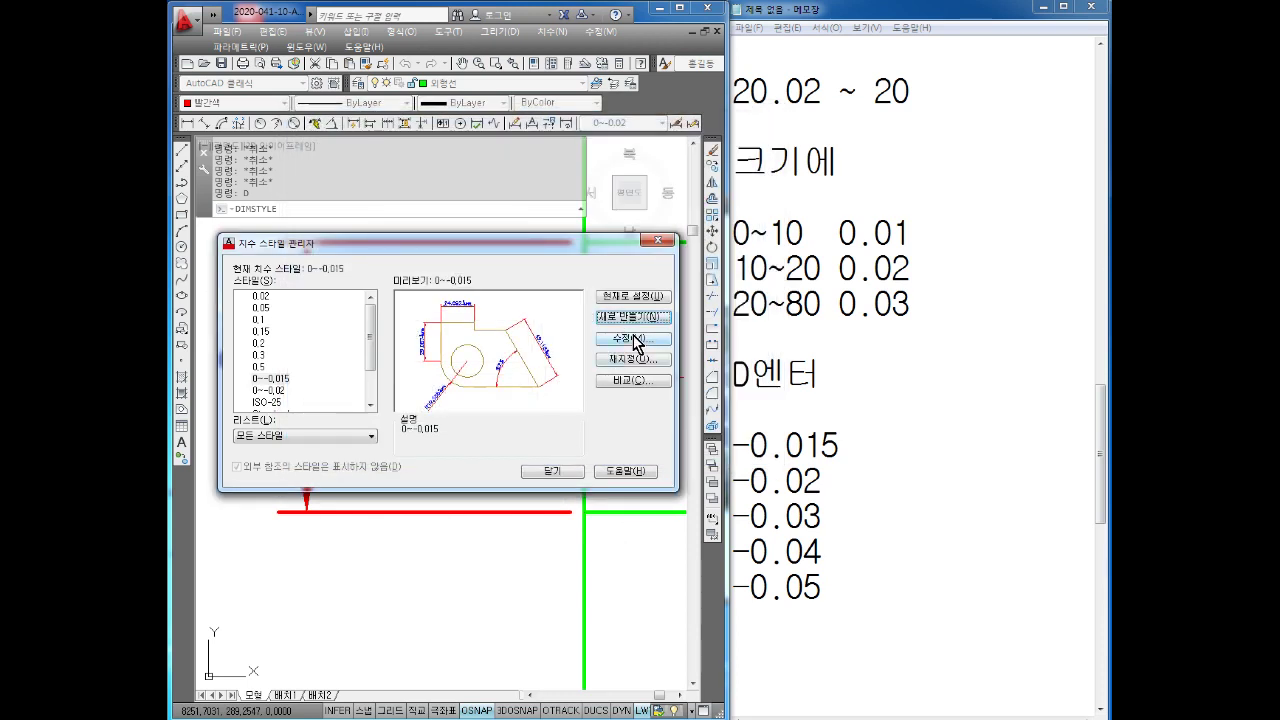
Create dimension style 0~-0.03 with a lower tolerance of 0.03
click(633, 317)
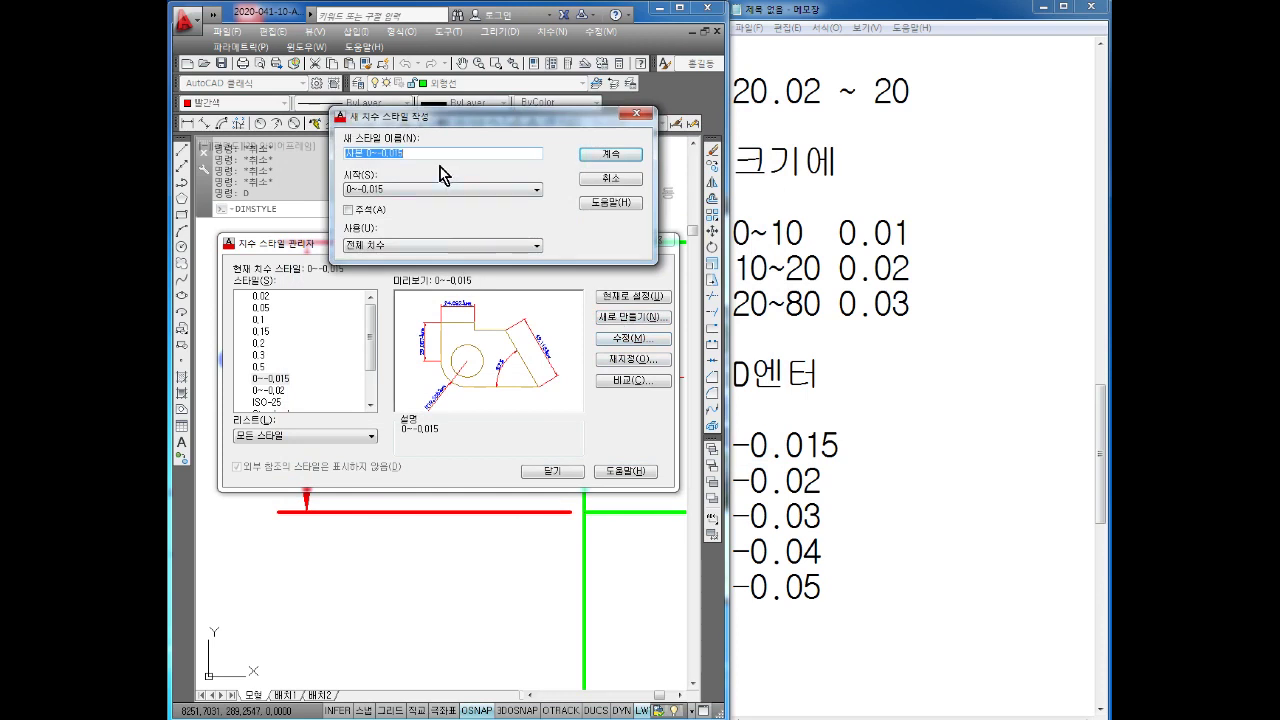
text(0~-)
click(610, 155)
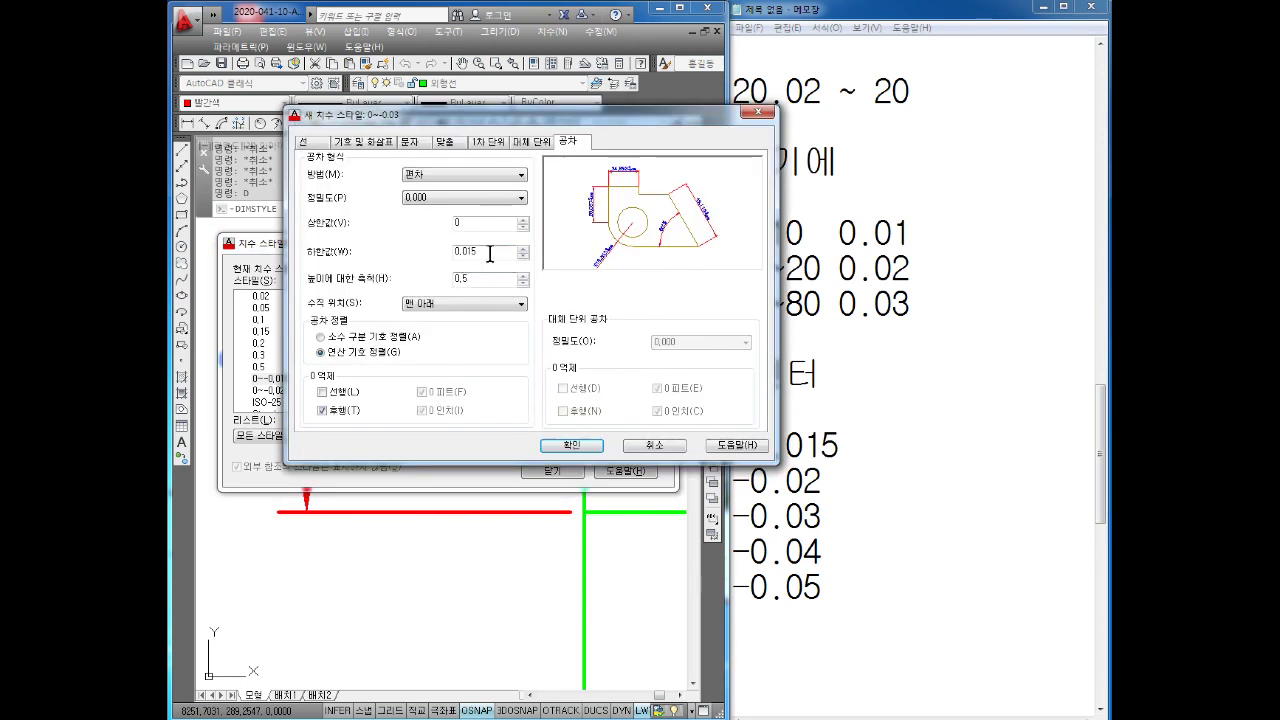
double_click(490, 254)
click(570, 445)
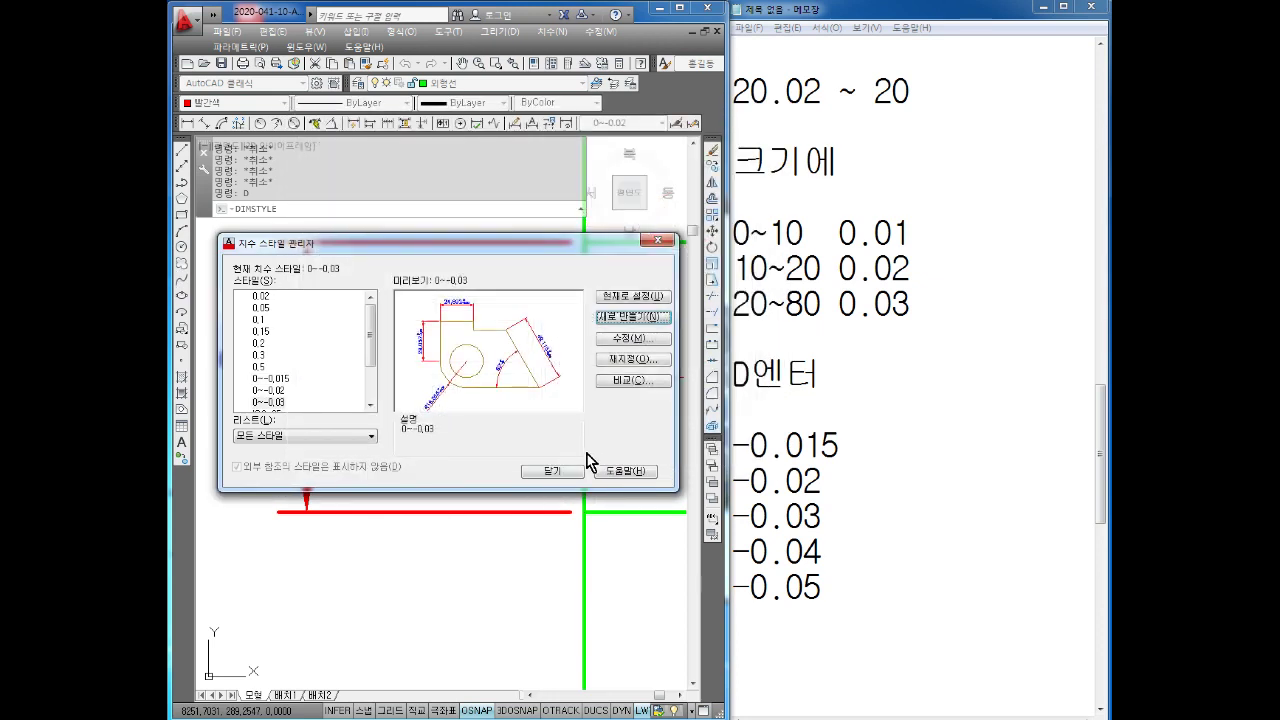
Create dimension style 0~-0.04 with a lower tolerance of 0.04
click(633, 317)
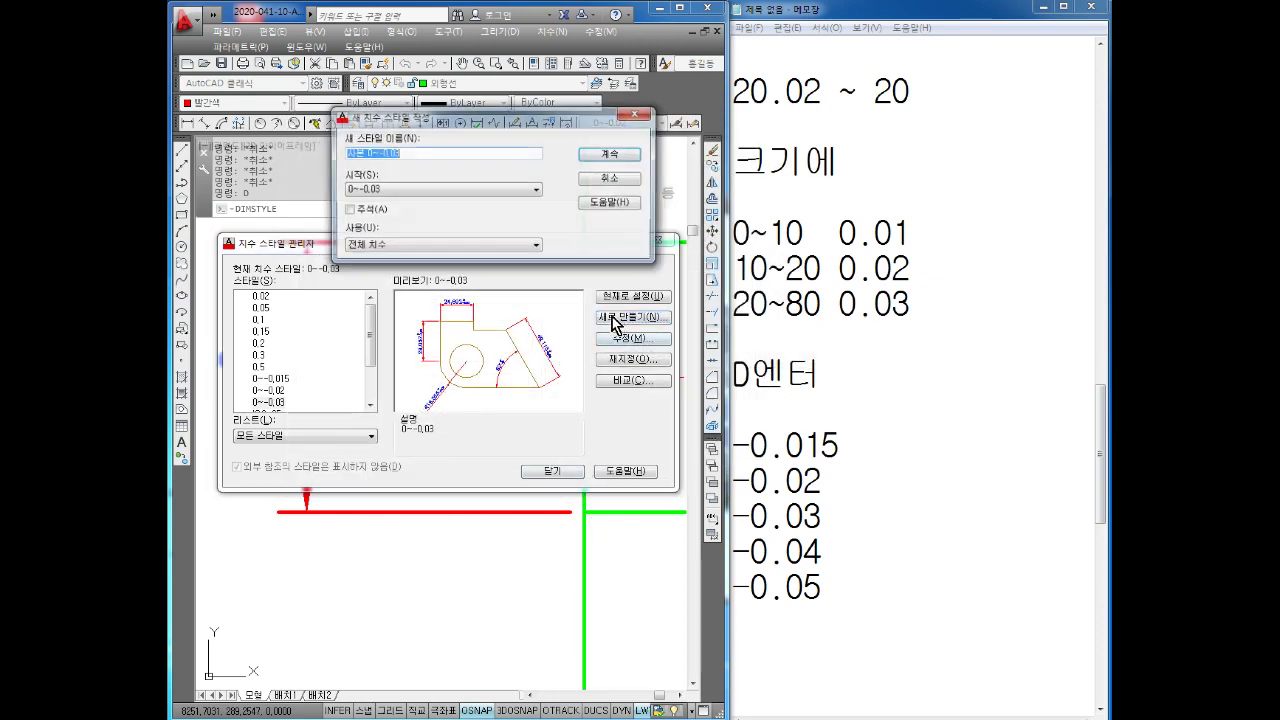
text(0)
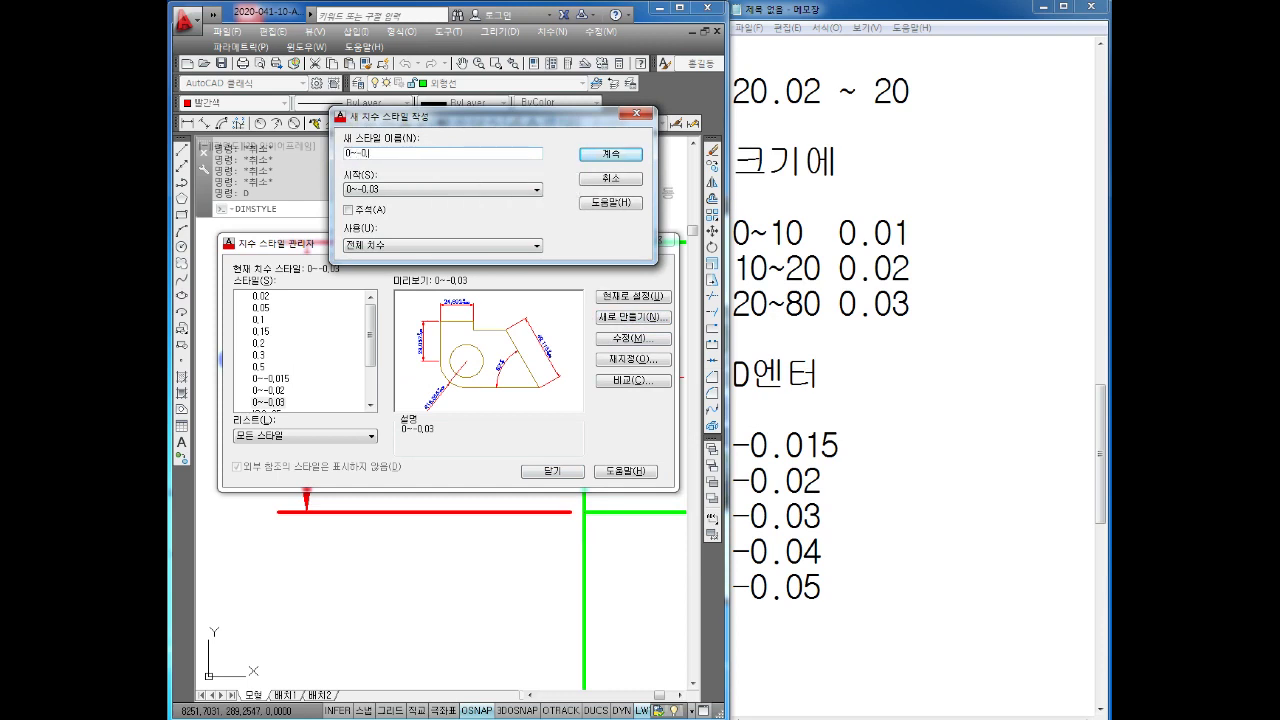
key(Return)
drag(512, 251, 430, 258)
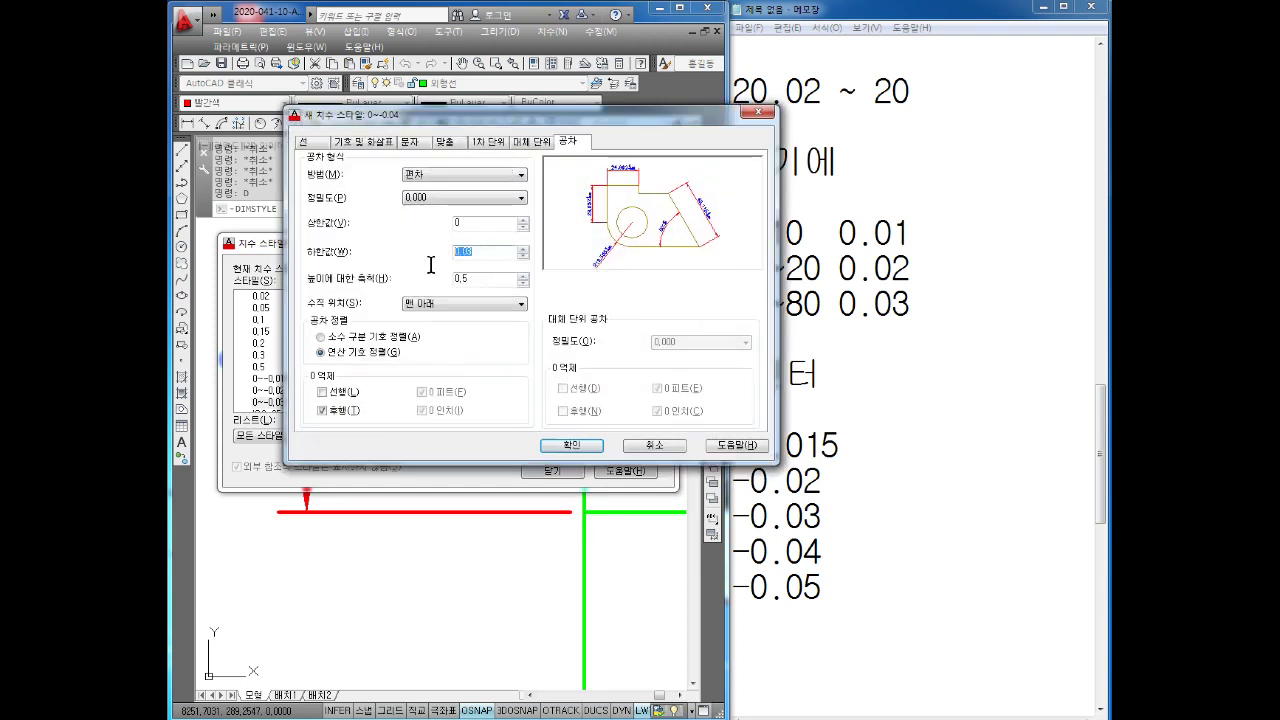
text(0)
click(545, 445)
Create dimension style 0~-0.05 with lower tolerance 0.05 and close the style manager
click(623, 317)
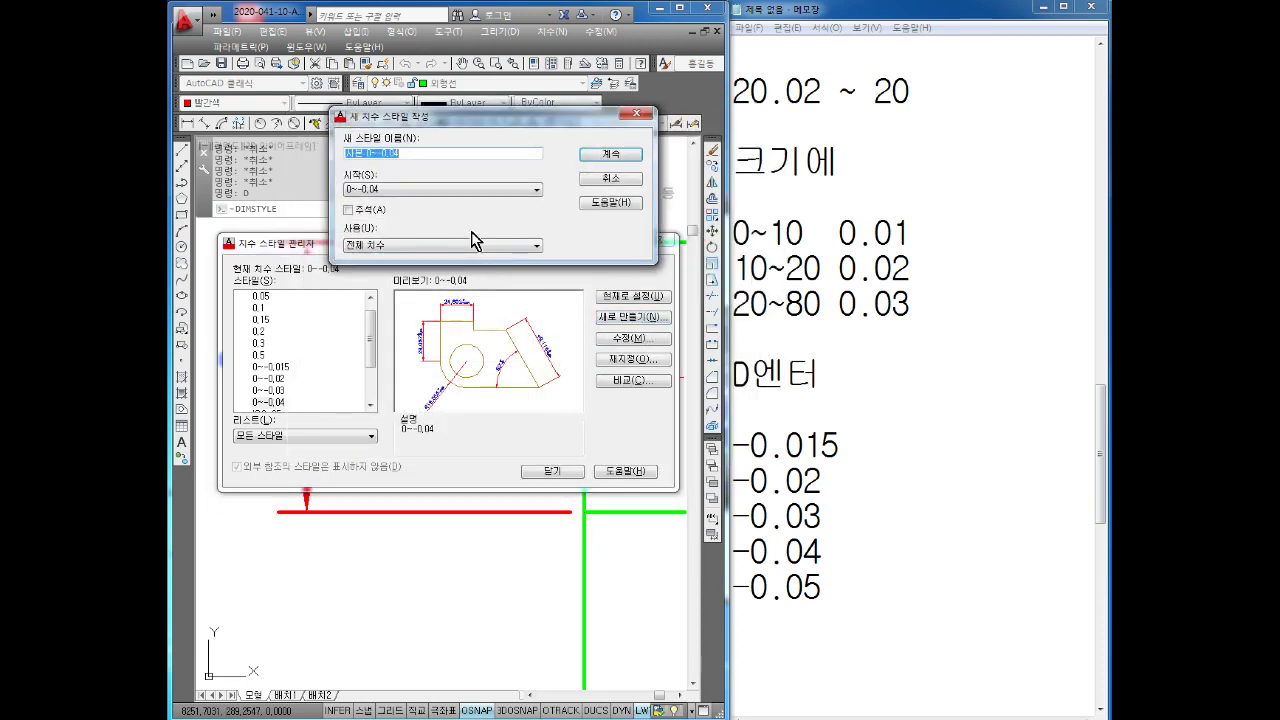
text(0)
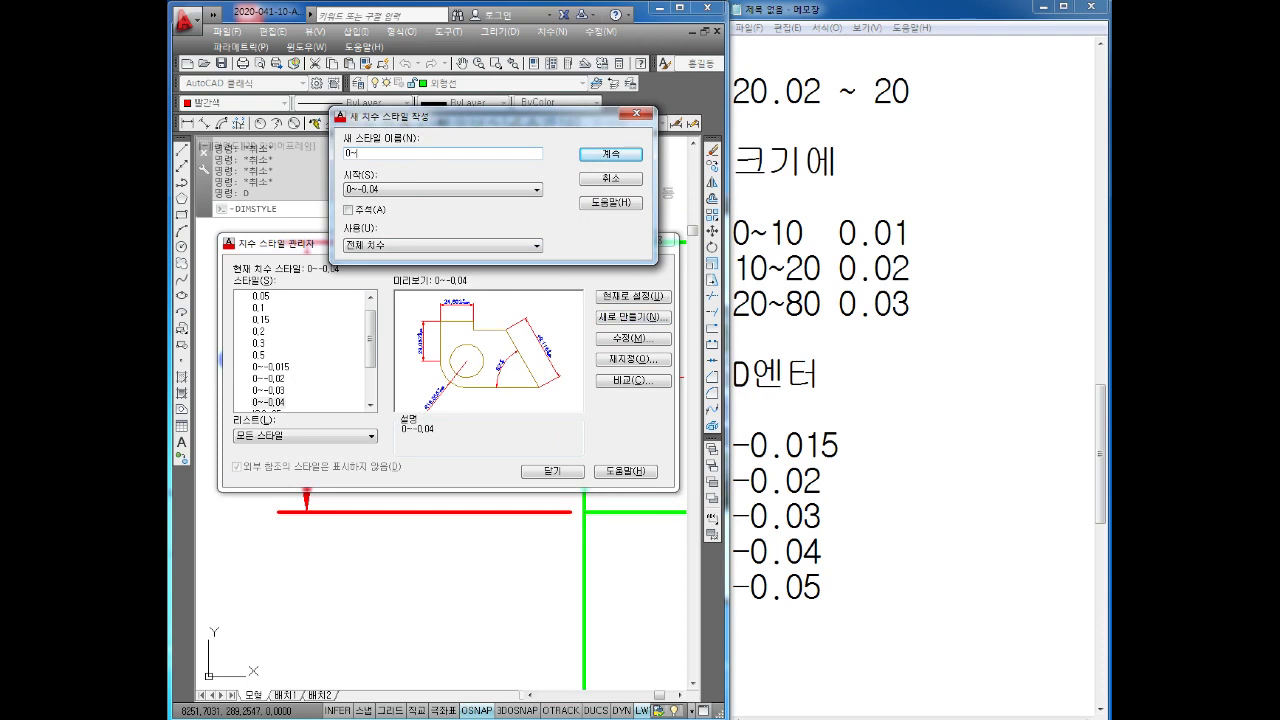
click(632, 155)
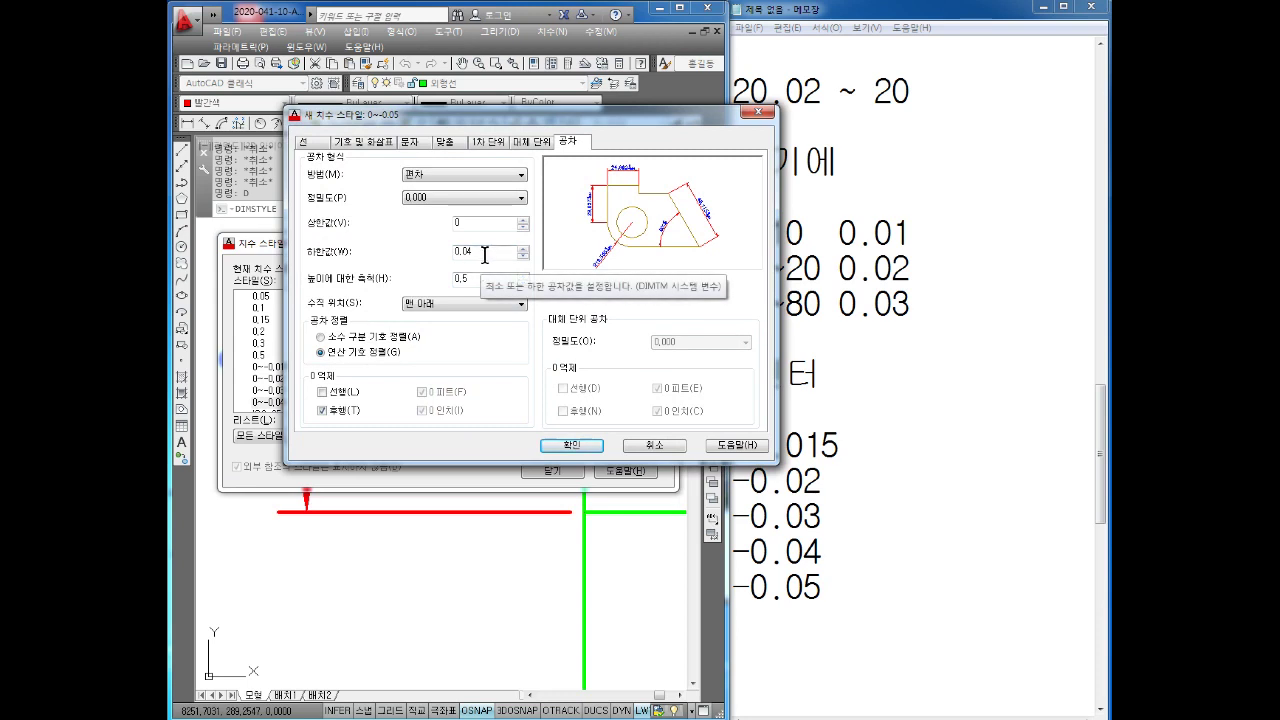
double_click(484, 252)
text(0.05)
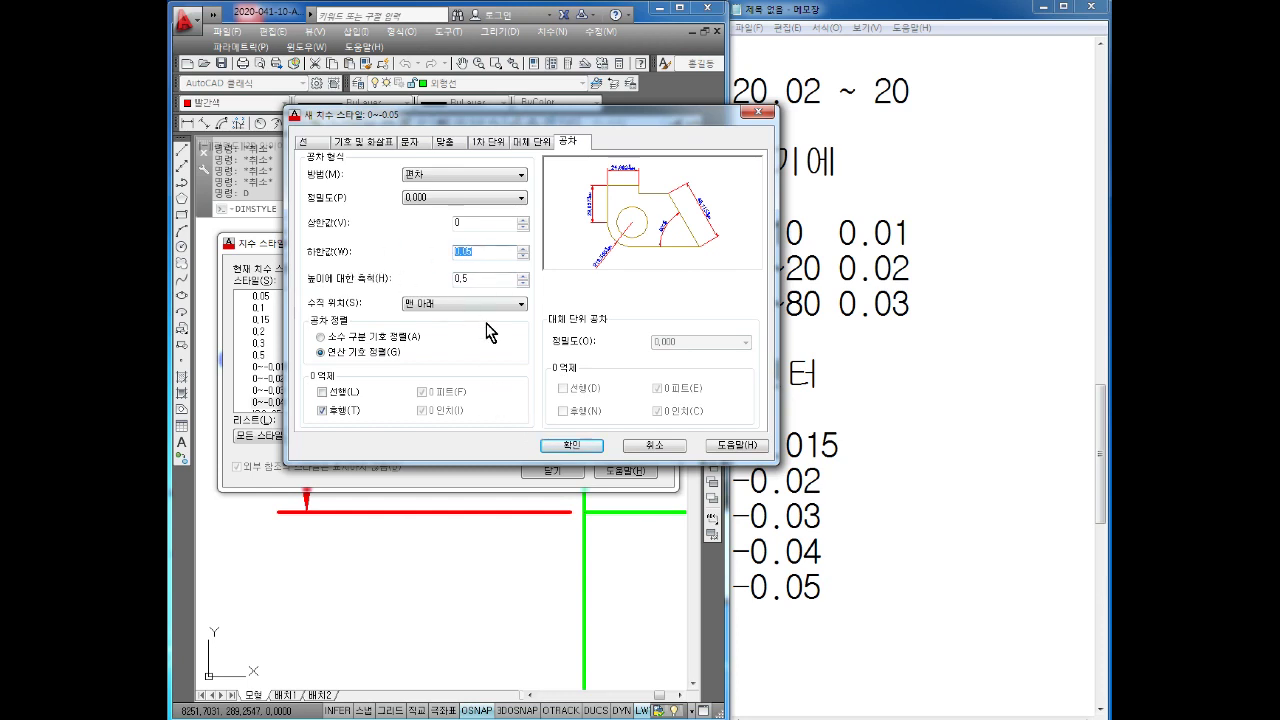
click(567, 452)
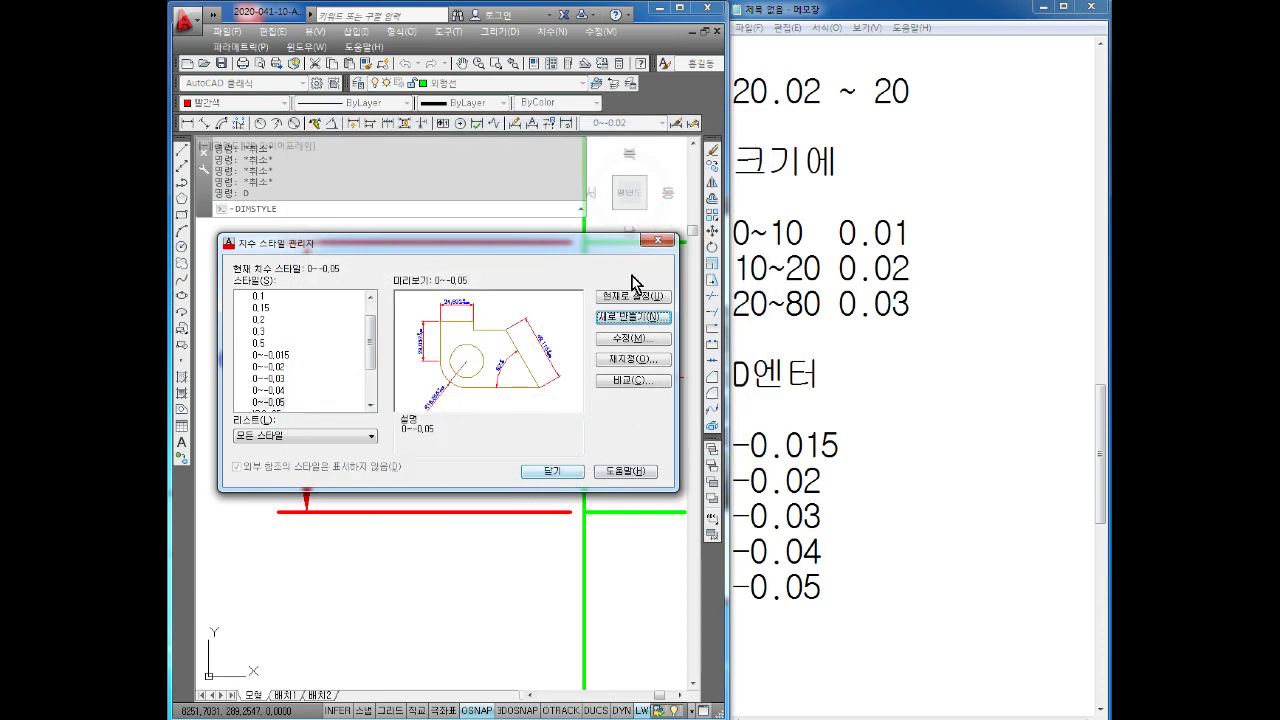
click(548, 472)
scroll(543, 463, down, 4)
Draw a small test rectangle with RECTANG beside the part
mouse_move(529, 451)
middle_down()
mouse_move(437, 429)
mouse_move(609, 392)
middle_up()
key(Escape)
key(Escape)
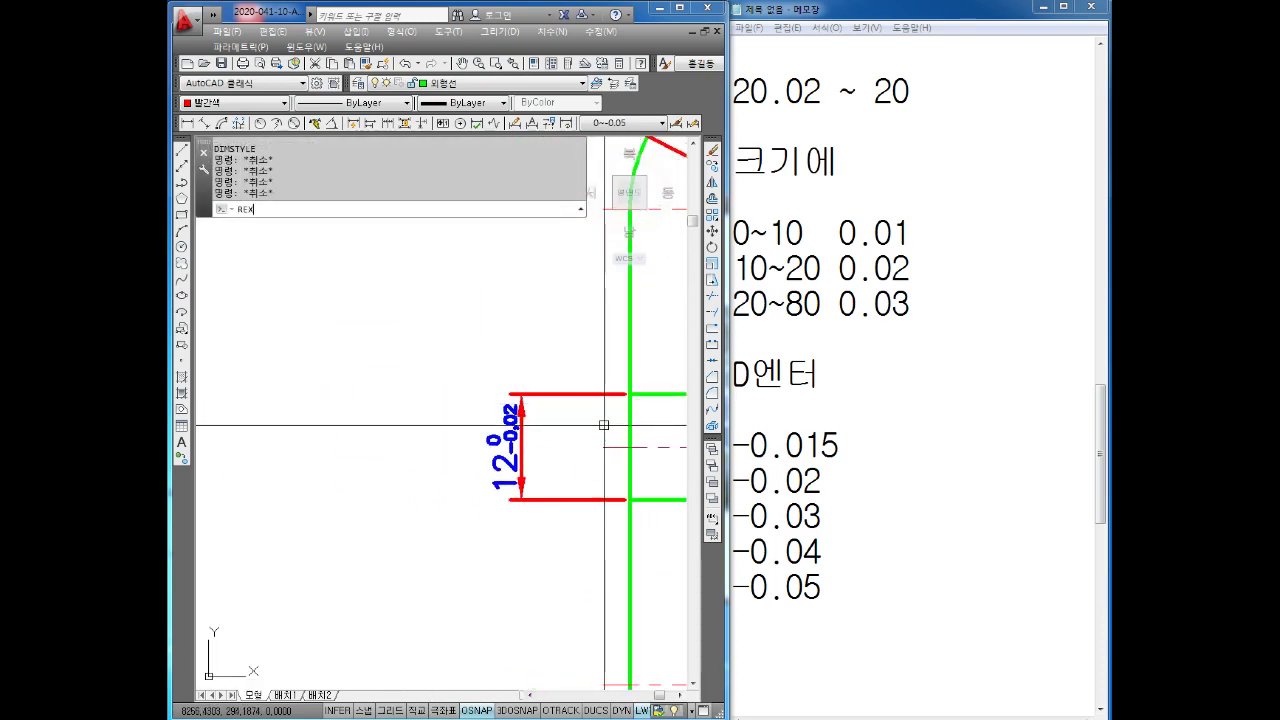
key(Escape)
text(REC\)
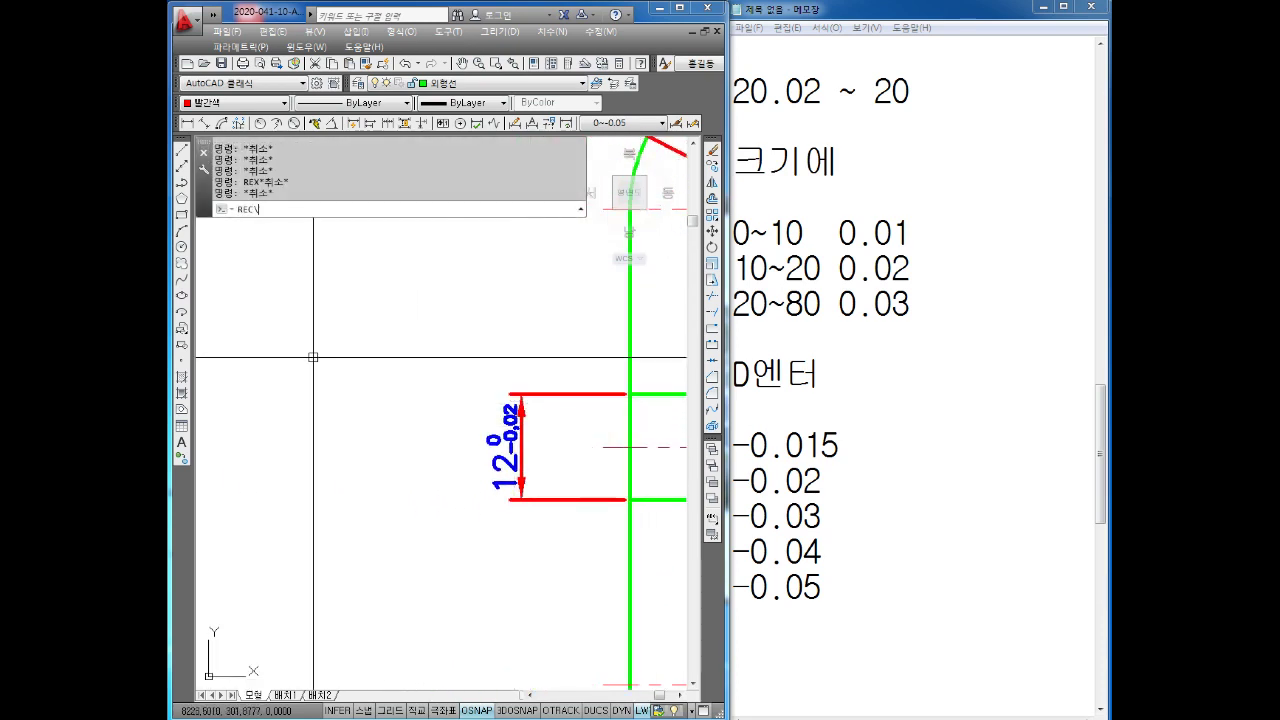
key(Escape)
key(Escape)
text(REC)
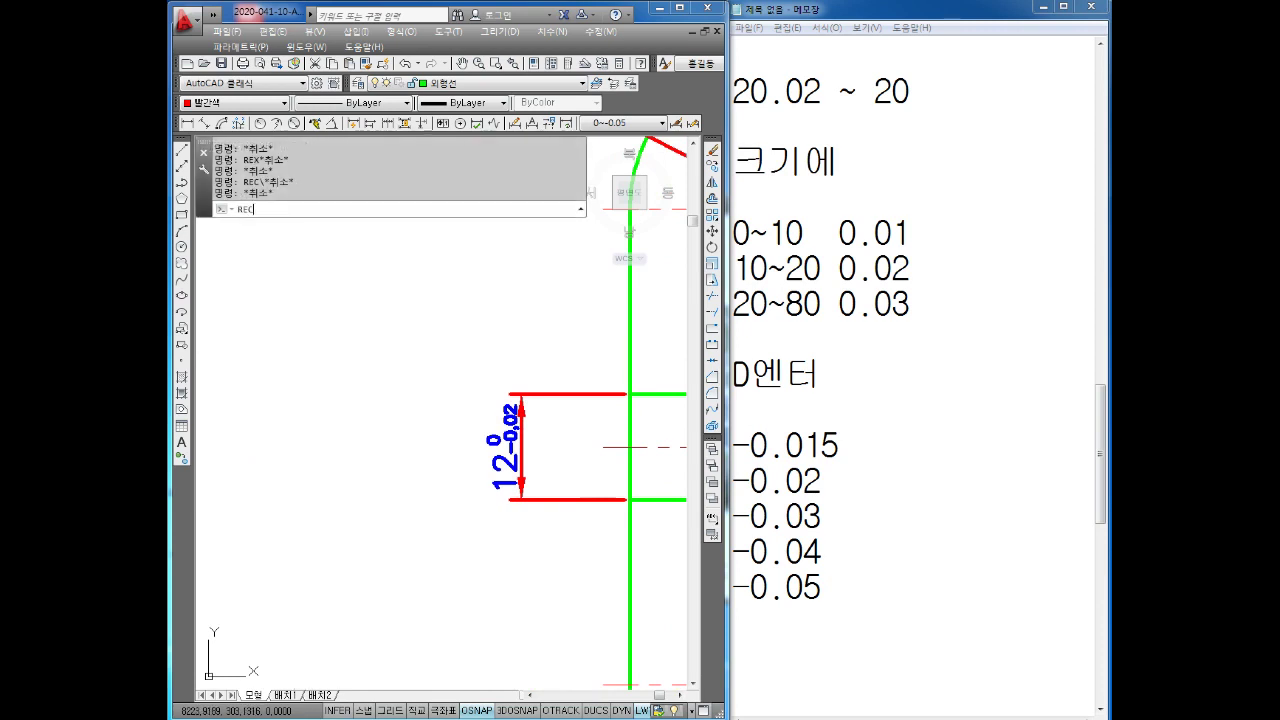
key(Return)
click(296, 352)
click(429, 257)
Set the rectangle's colour to ByLayer so it shows green
middle_drag(387, 340, 423, 360)
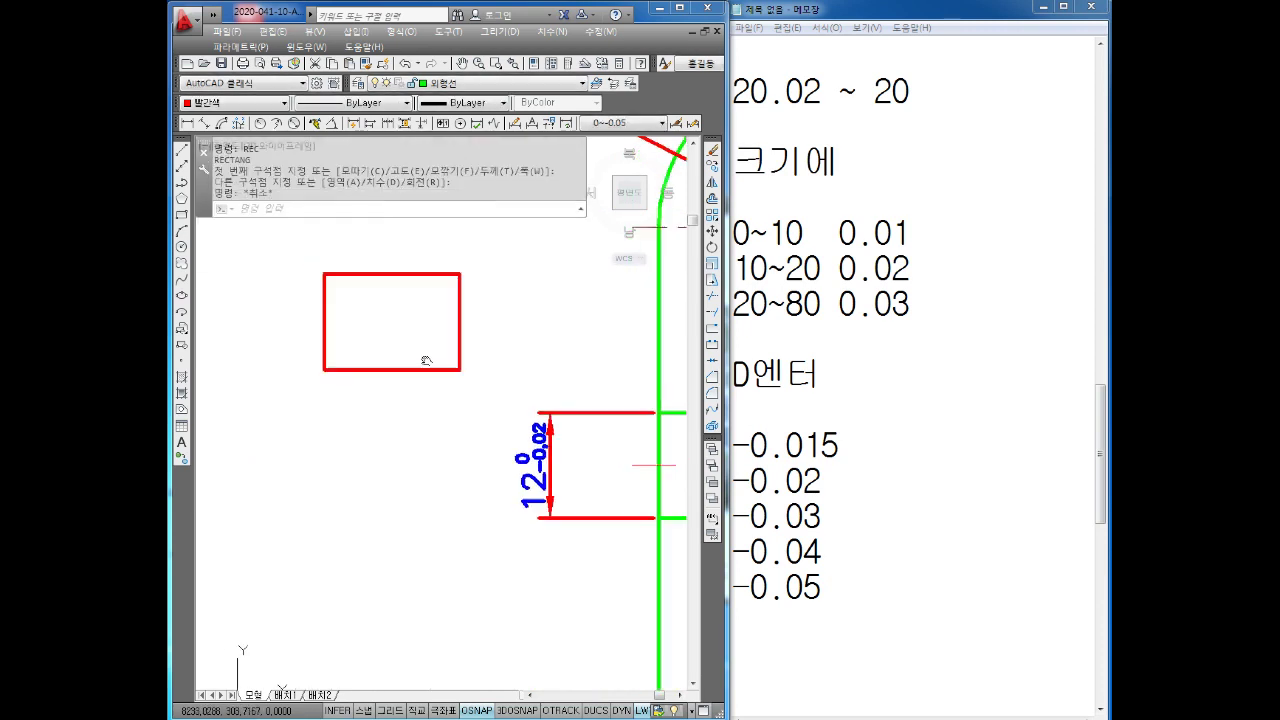
click(501, 341)
click(448, 301)
click(240, 103)
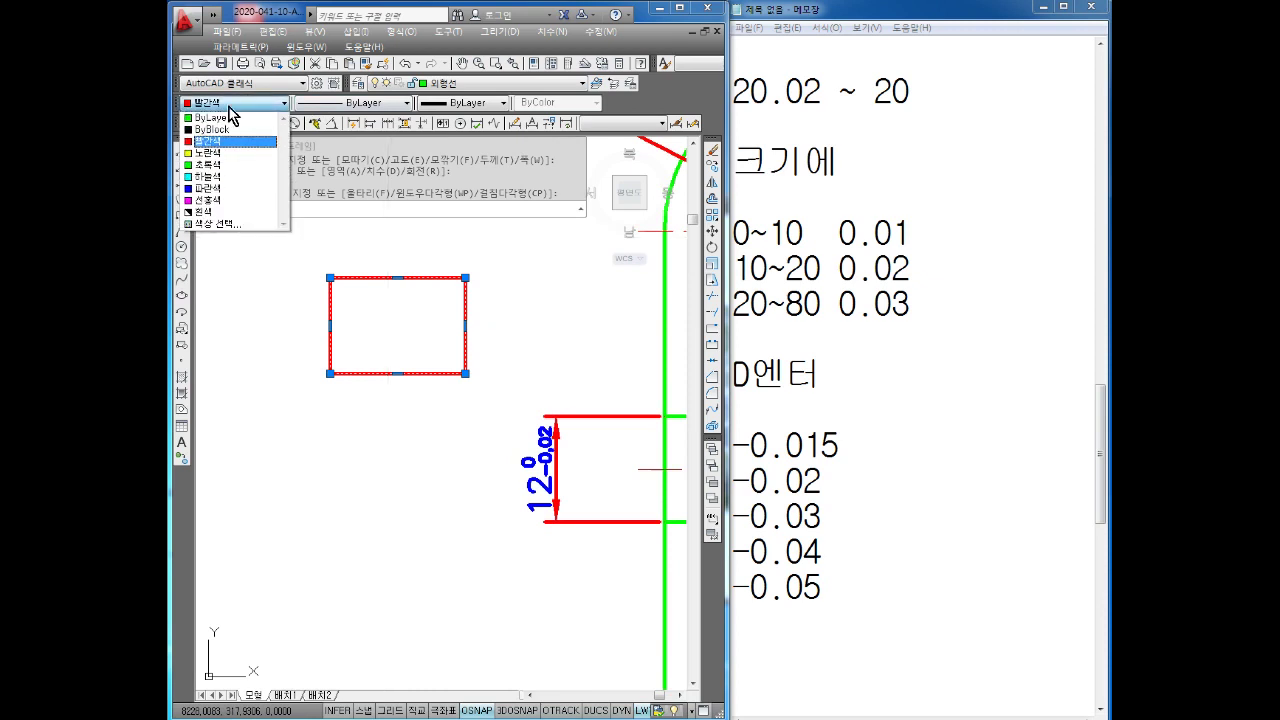
click(213, 118)
key(Escape)
key(Escape)
middle_drag(346, 234, 388, 317)
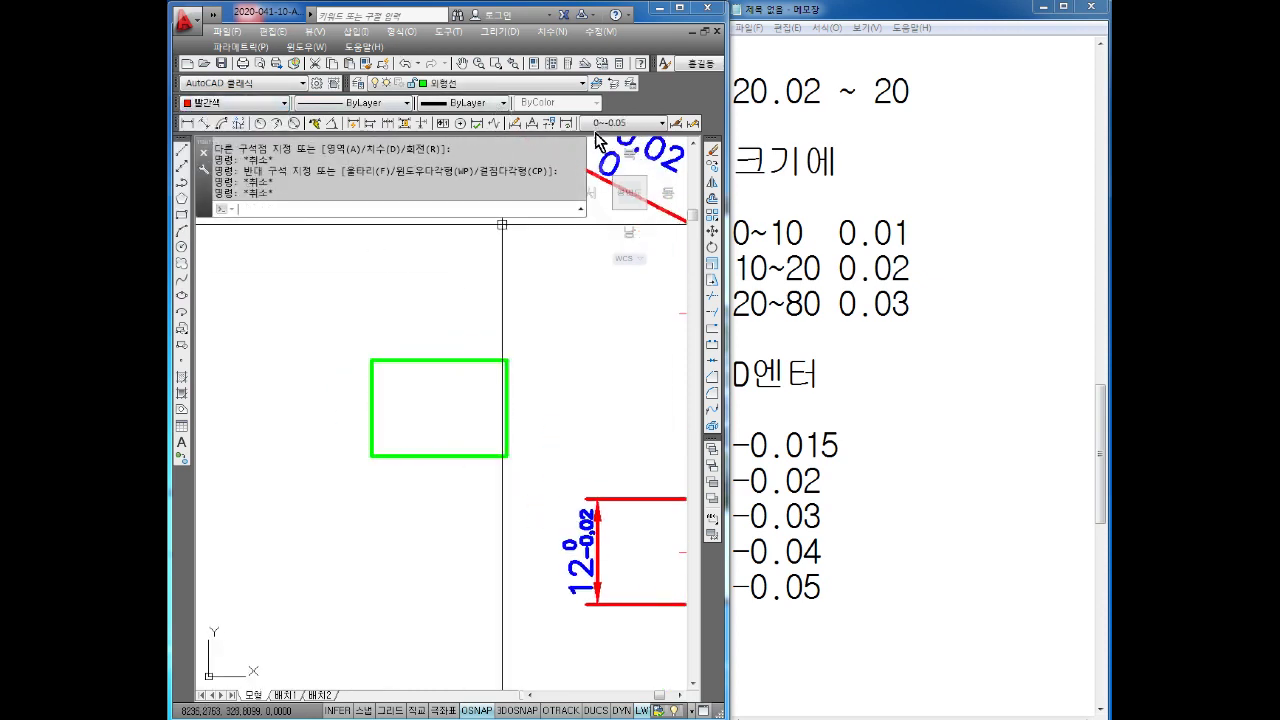
With style 0~-0.015 current, dimension the rectangle's top edge as 15,295
click(600, 124)
click(612, 231)
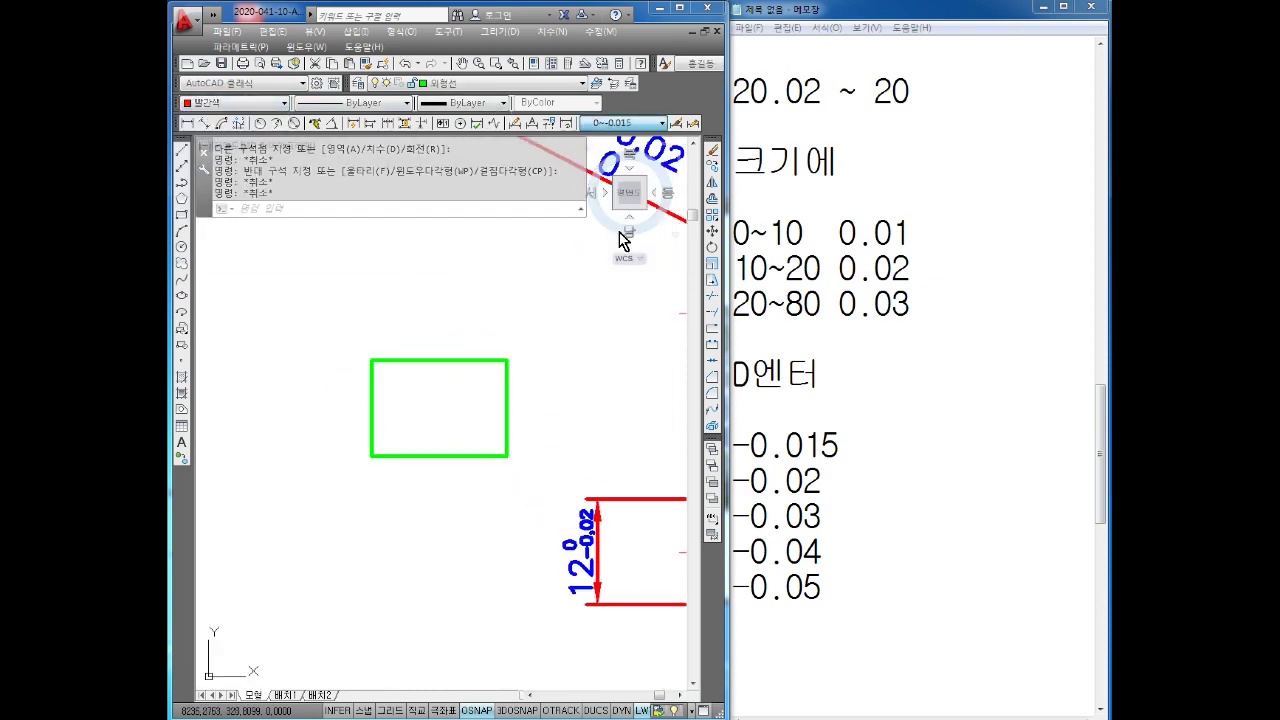
scroll(460, 337, up, 1)
click(186, 123)
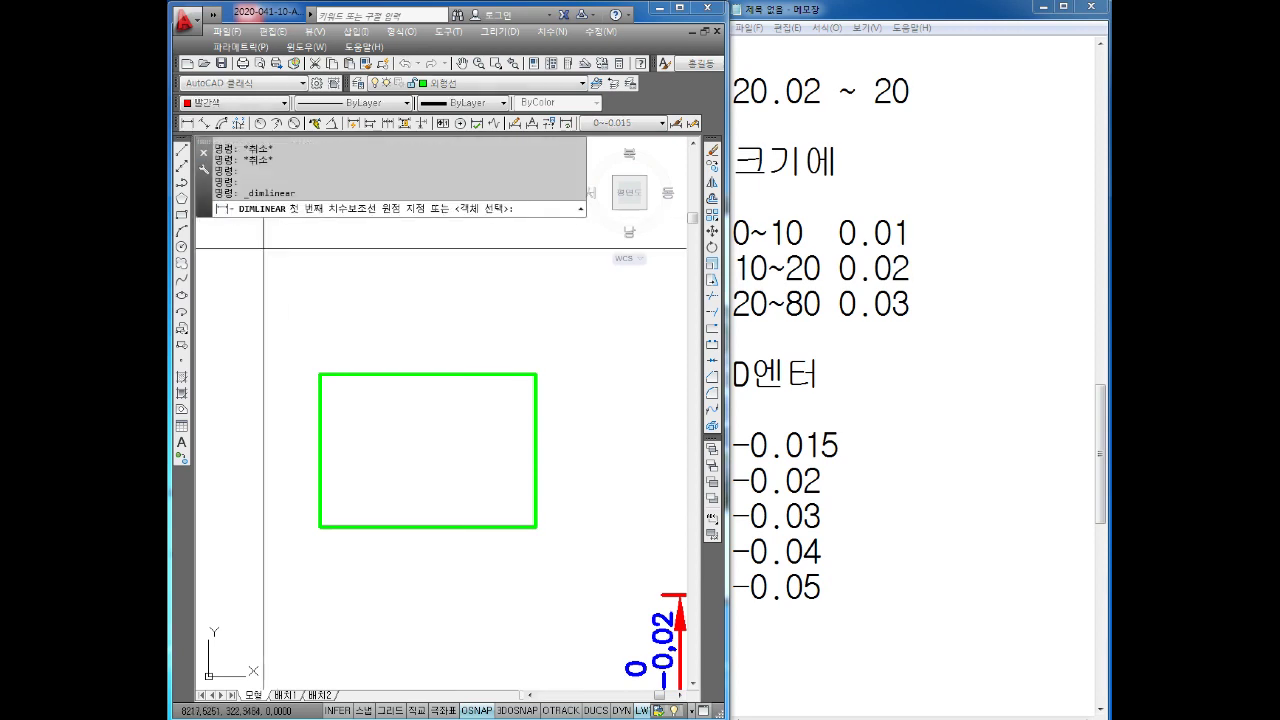
click(320, 374)
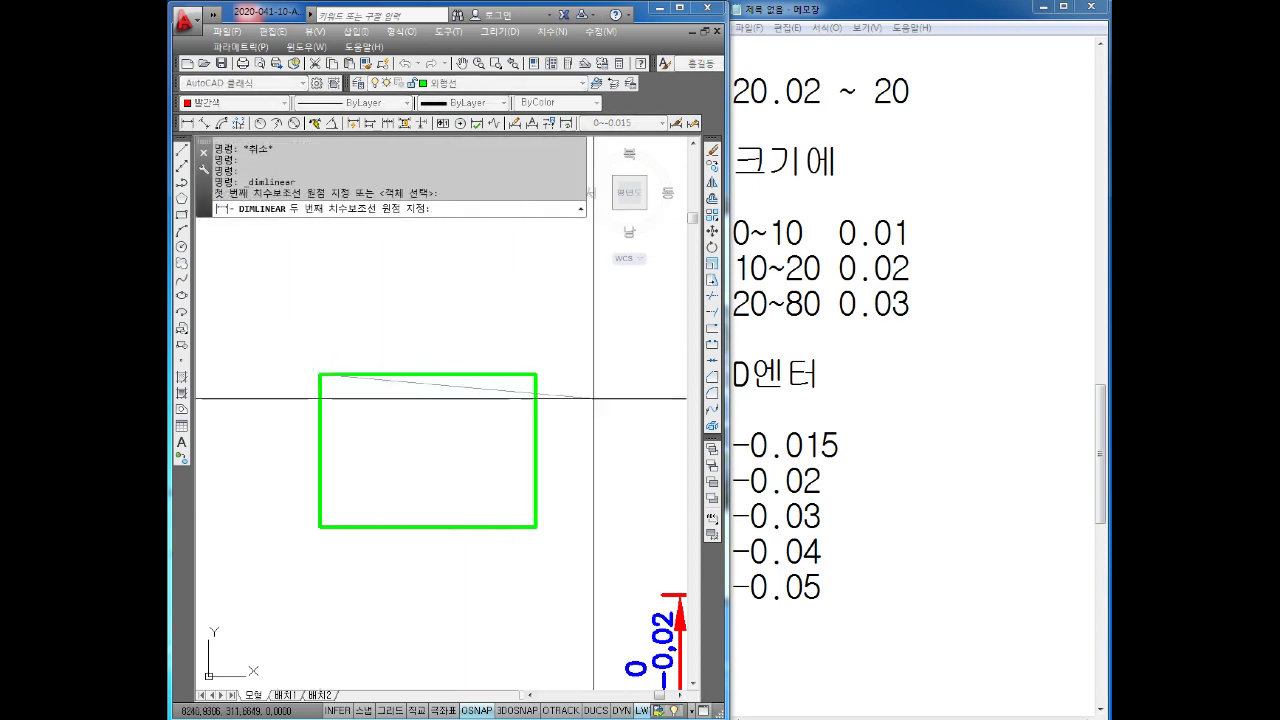
click(536, 374)
click(498, 279)
scroll(498, 279, down, 2)
mouse_move(543, 281)
middle_down()
mouse_move(465, 305)
mouse_move(501, 295)
middle_up()
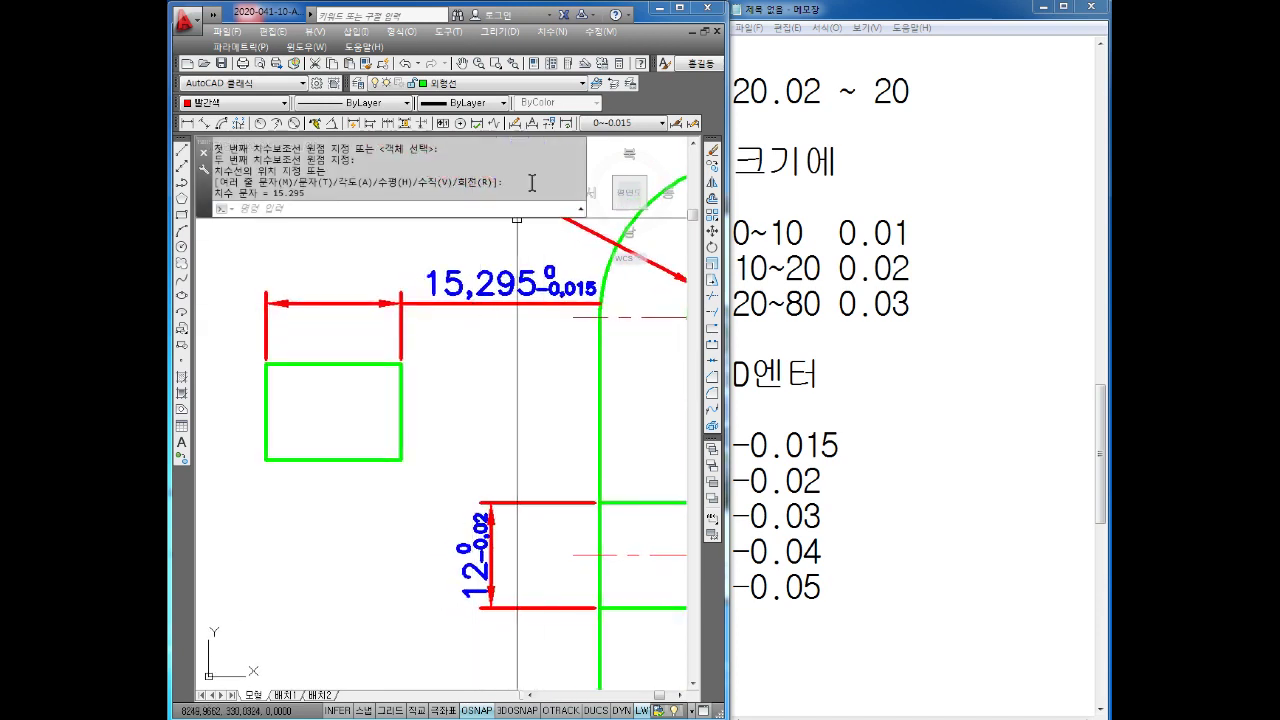
With style 0~-0.03 current, dimension the rectangle's left side as 10,867
click(608, 125)
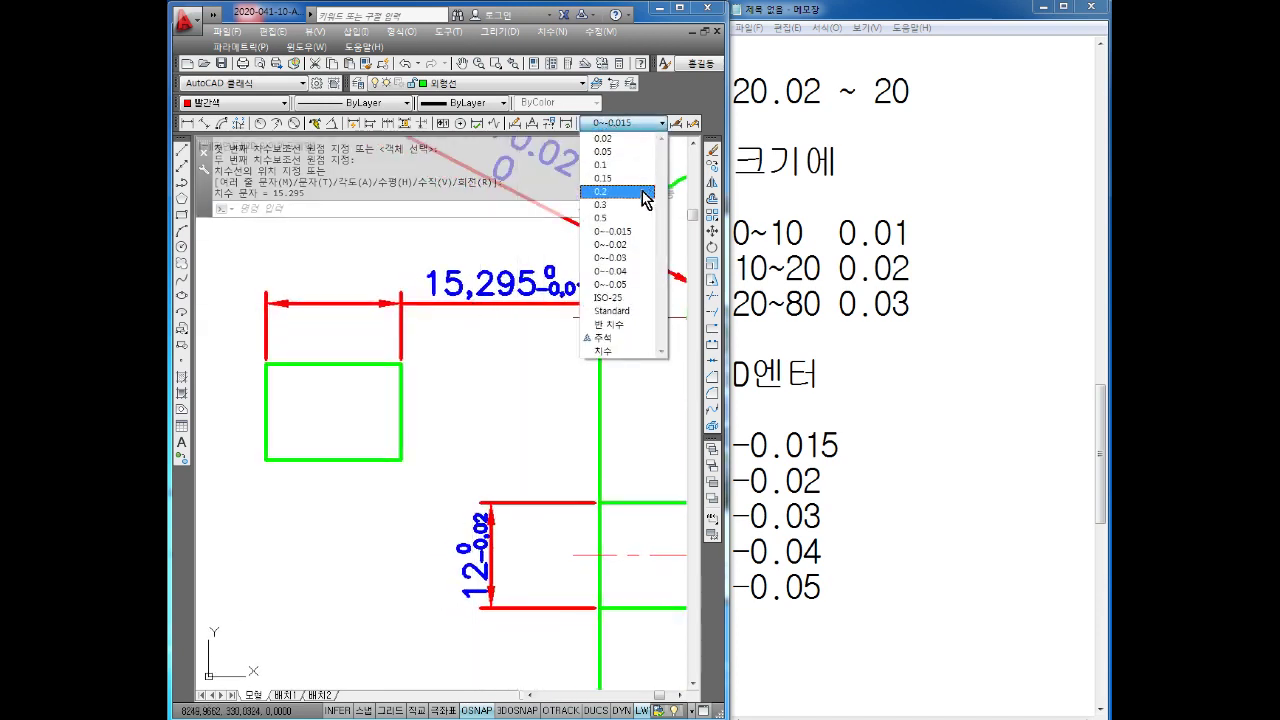
click(625, 256)
click(187, 123)
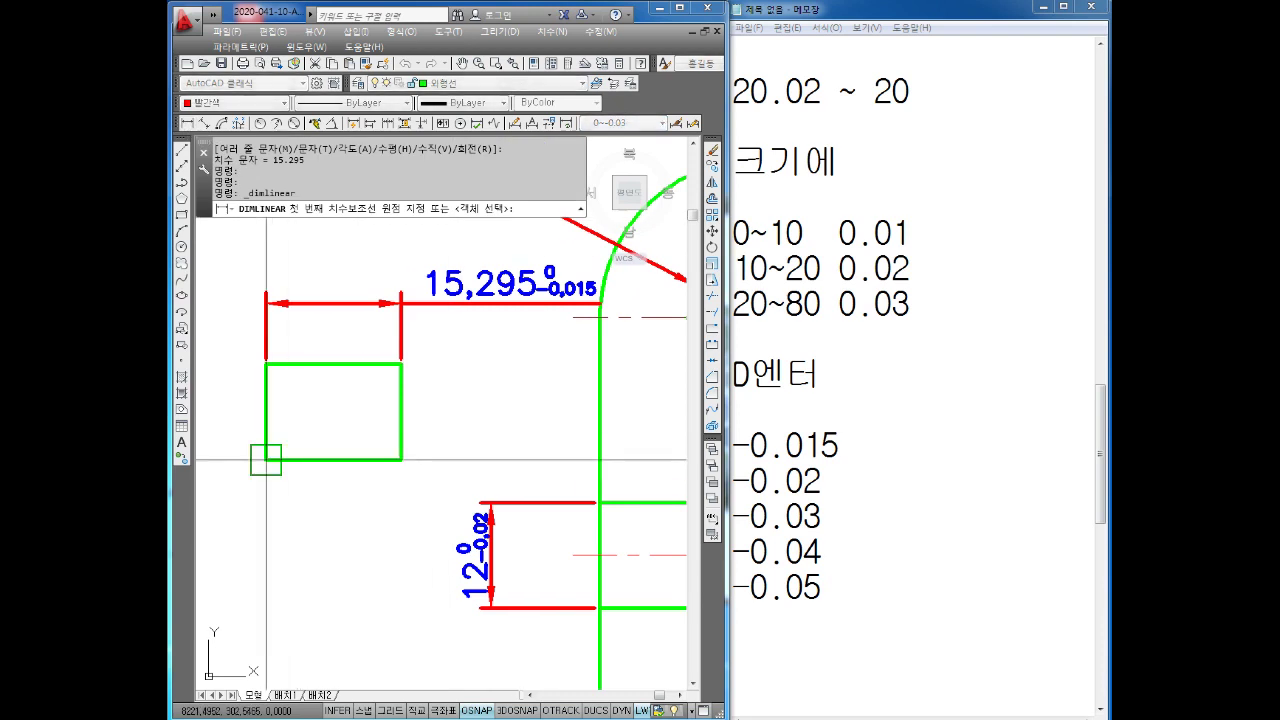
click(265, 460)
click(265, 364)
click(273, 400)
mouse_move(275, 425)
middle_down()
mouse_move(361, 420)
mouse_move(410, 490)
middle_up()
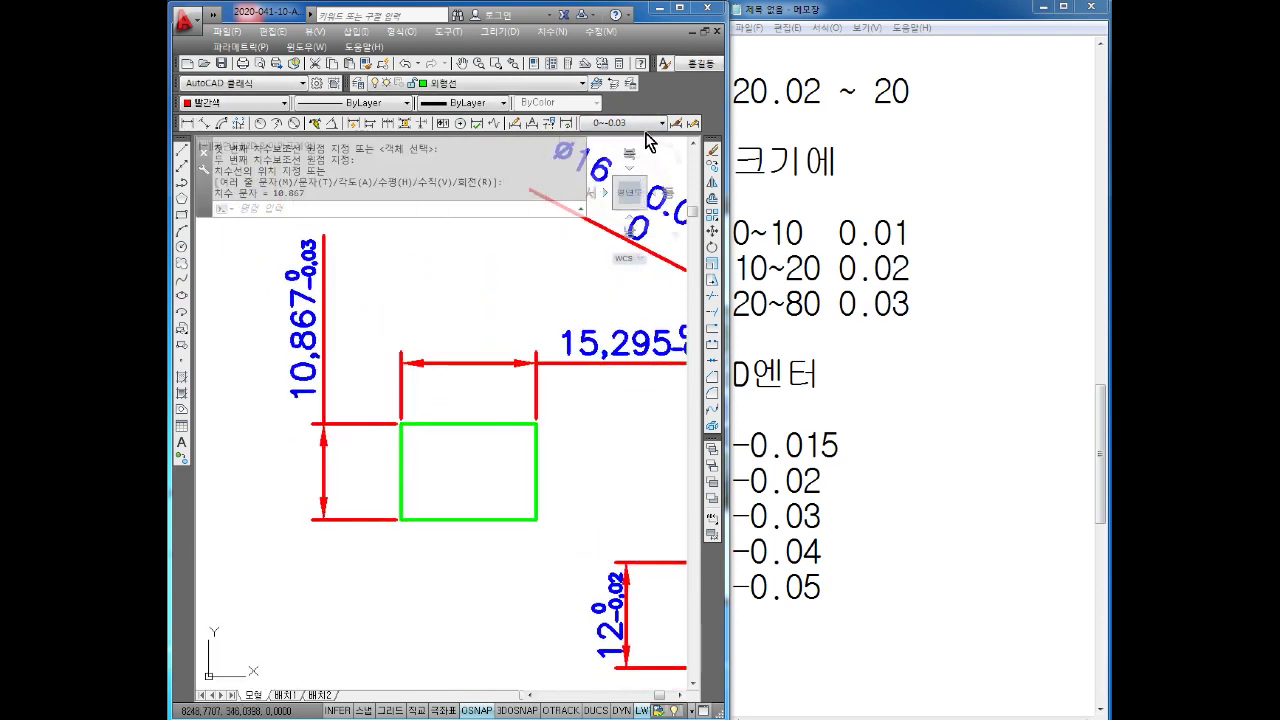
With style 0~-0.04 current, add a second 10,867 height dimension further left
click(612, 123)
click(612, 270)
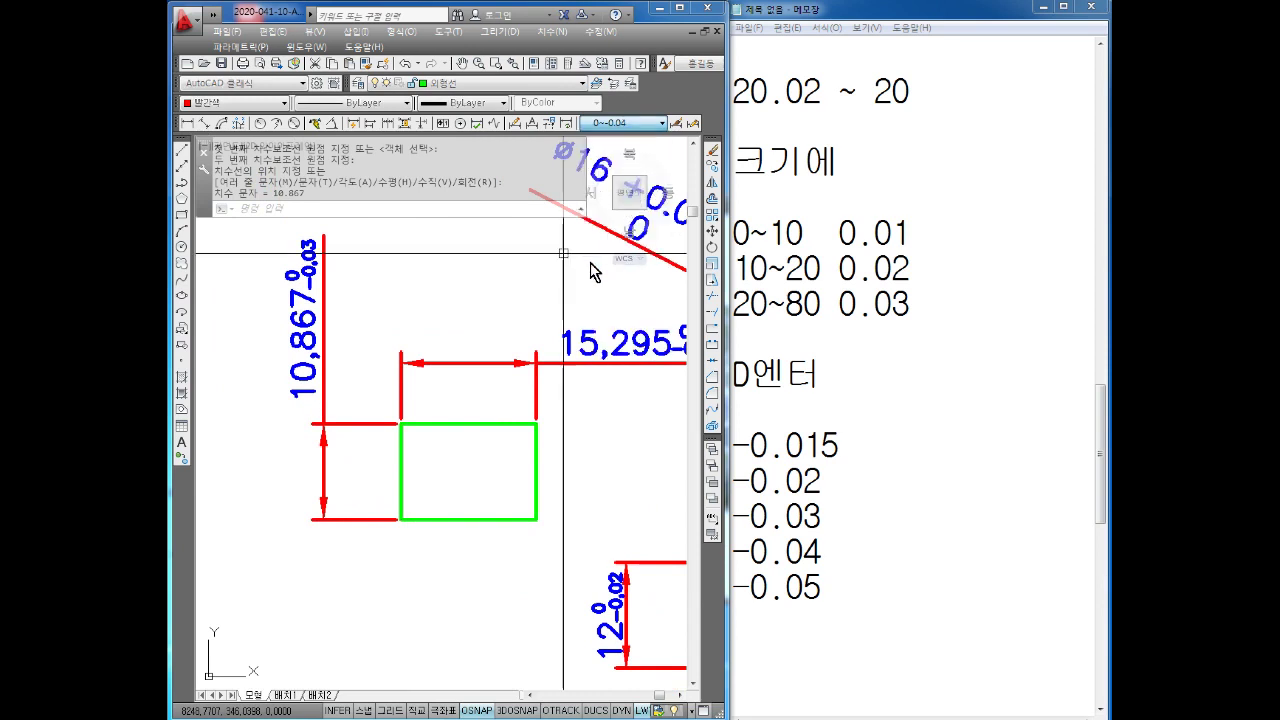
click(187, 124)
click(400, 423)
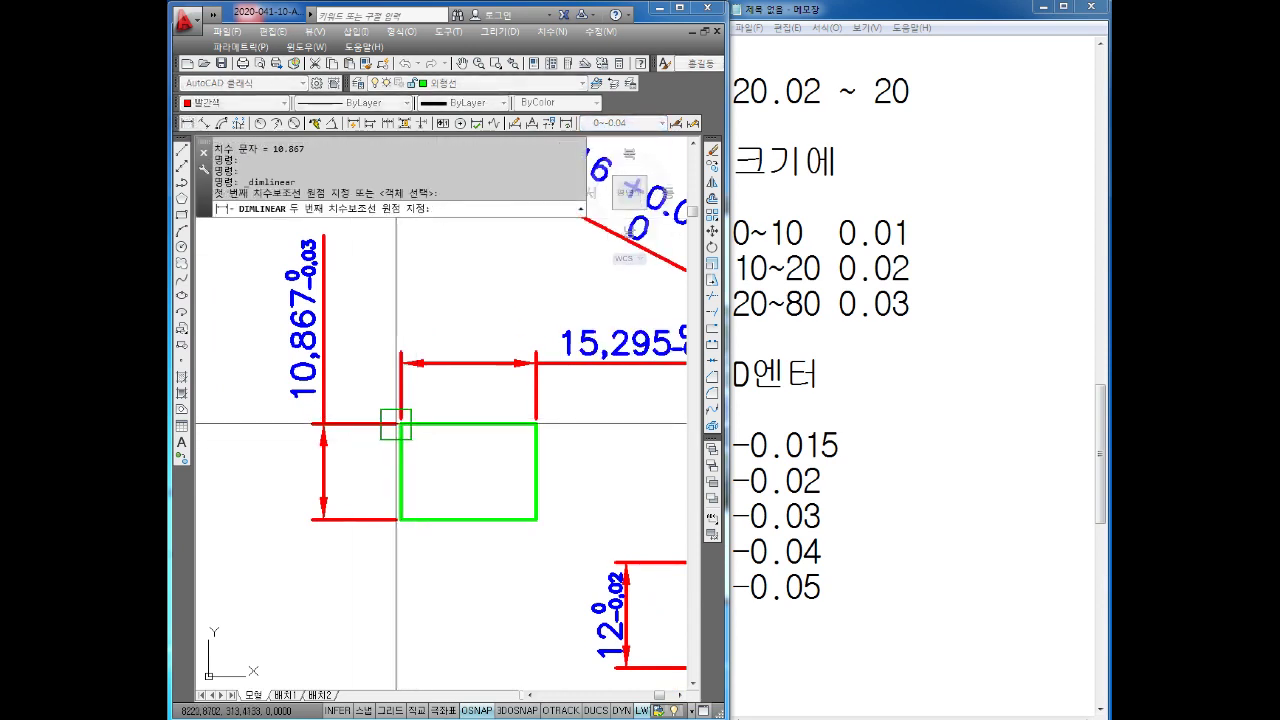
click(400, 519)
click(262, 463)
middle_drag(262, 463, 313, 397)
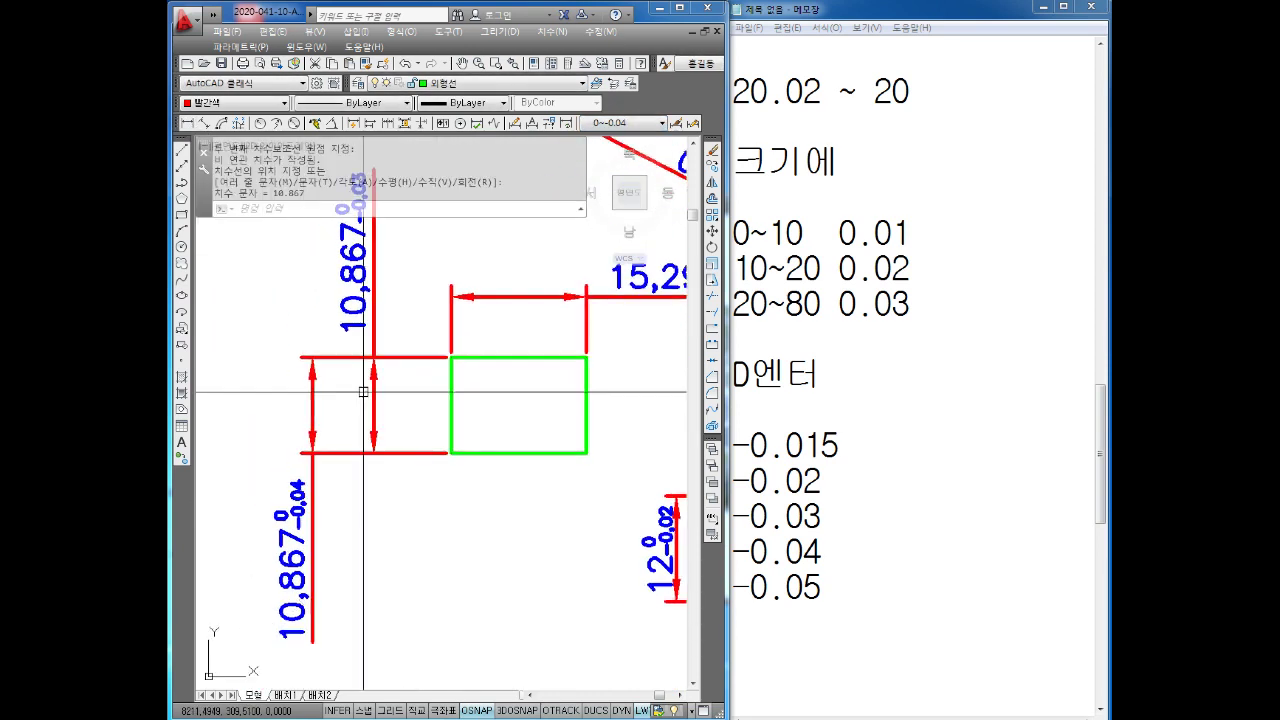
With style 0~-0.05 current, dimension the rectangle's bottom edge as 15,295
click(630, 123)
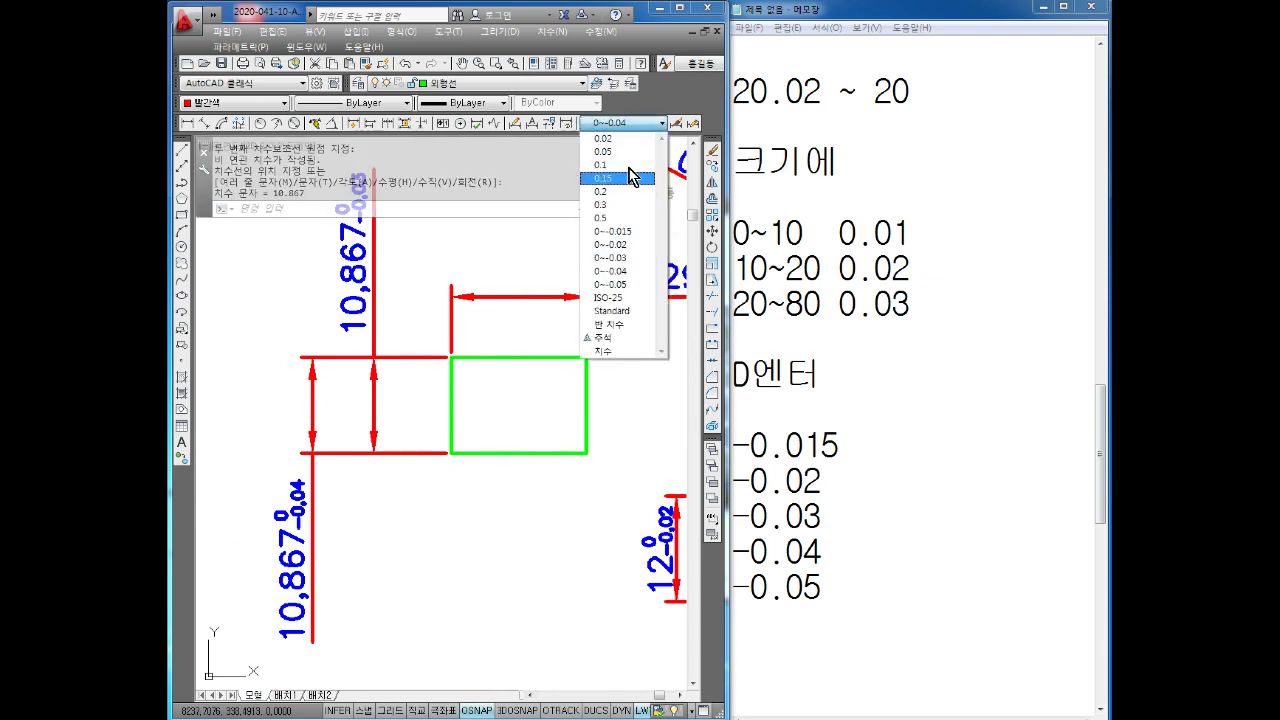
click(640, 294)
click(187, 124)
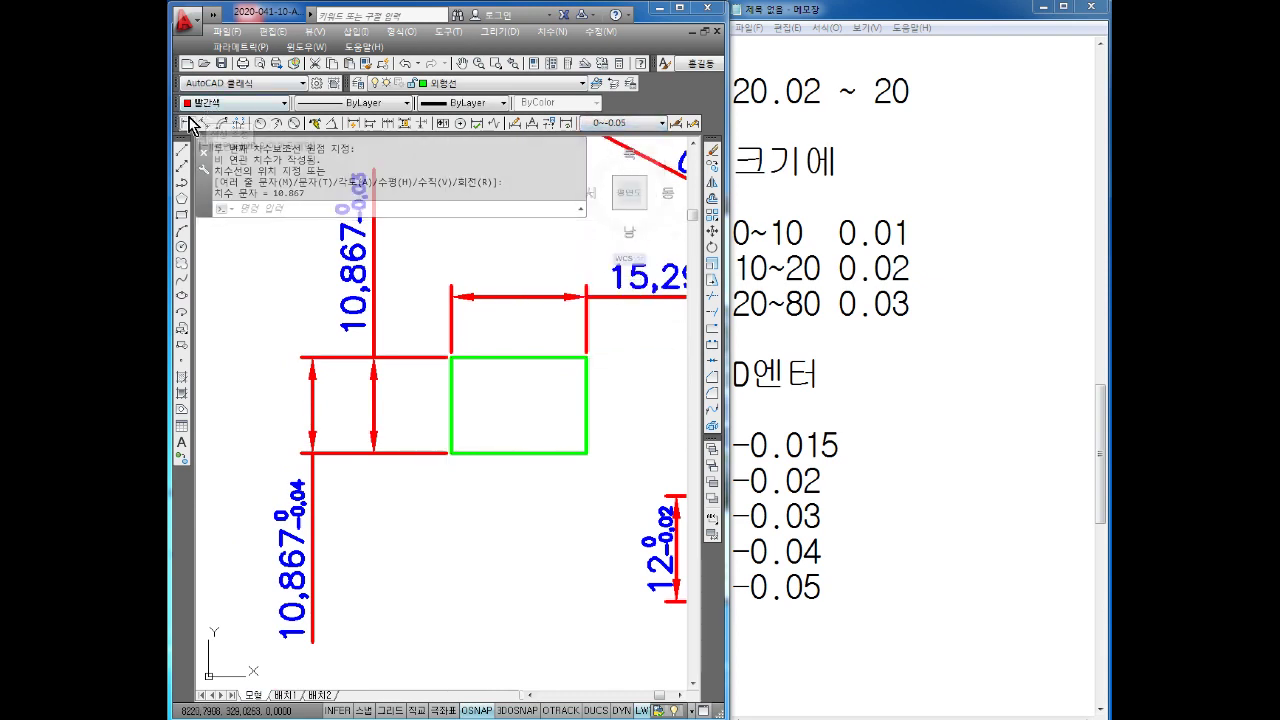
click(451, 453)
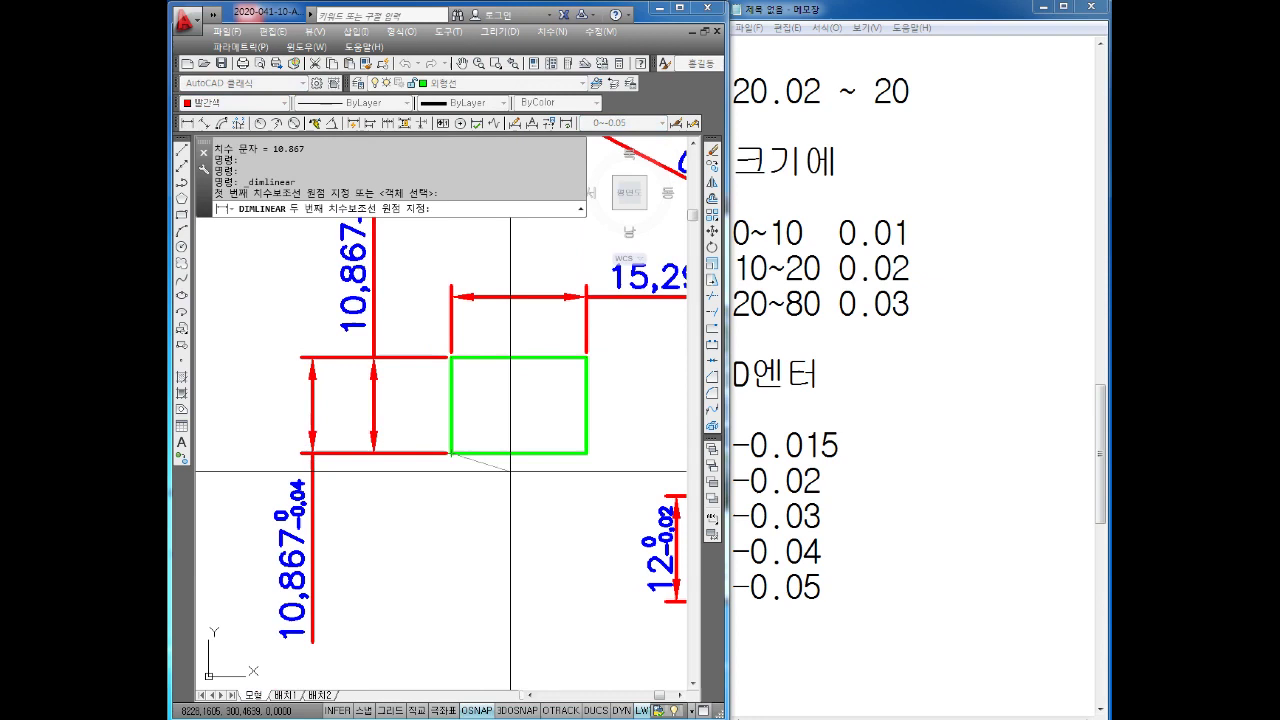
click(586, 453)
click(540, 502)
scroll(540, 502, down, 3)
Erase the vertical 12 dimension from the slot
middle_drag(533, 516, 327, 479)
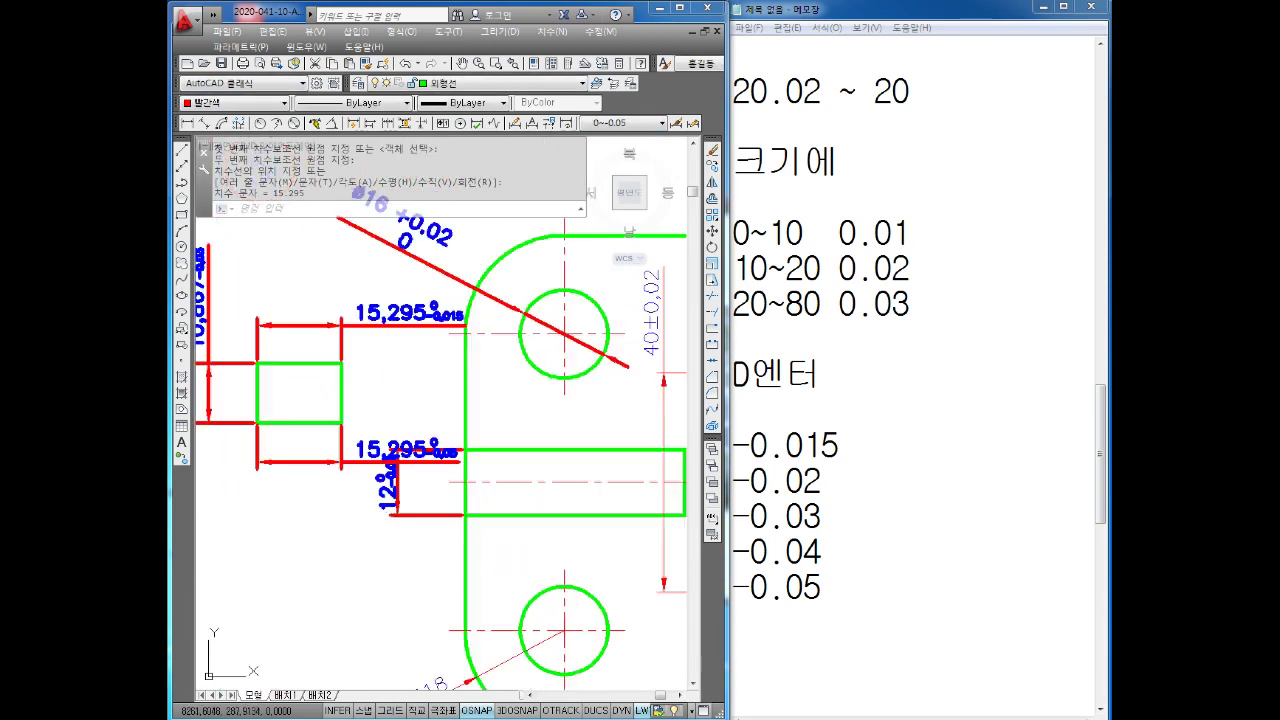
scroll(377, 482, up, 3)
key(Escape)
click(377, 482)
click(372, 542)
key(Return)
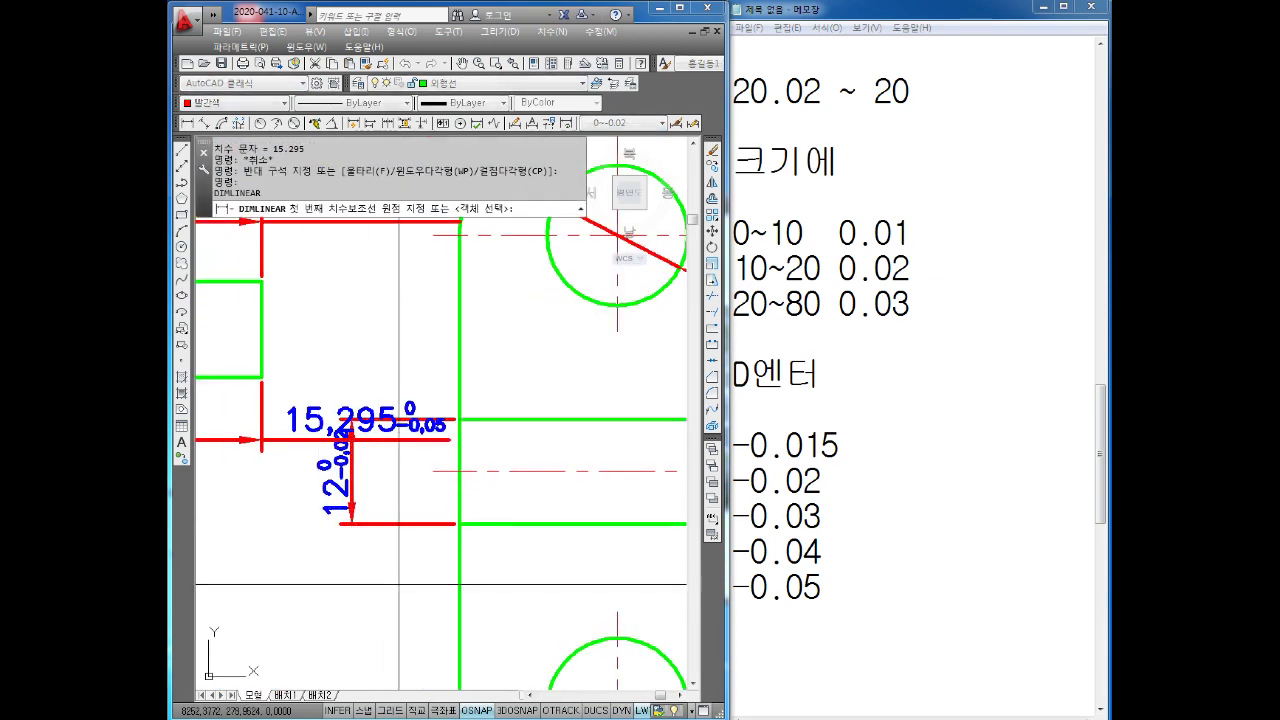
key(Escape)
key(Escape)
click(349, 480)
key(Delete)
Zoom and pan to review the rectangle's four toleranced dimensions
scroll(373, 461, down, 3)
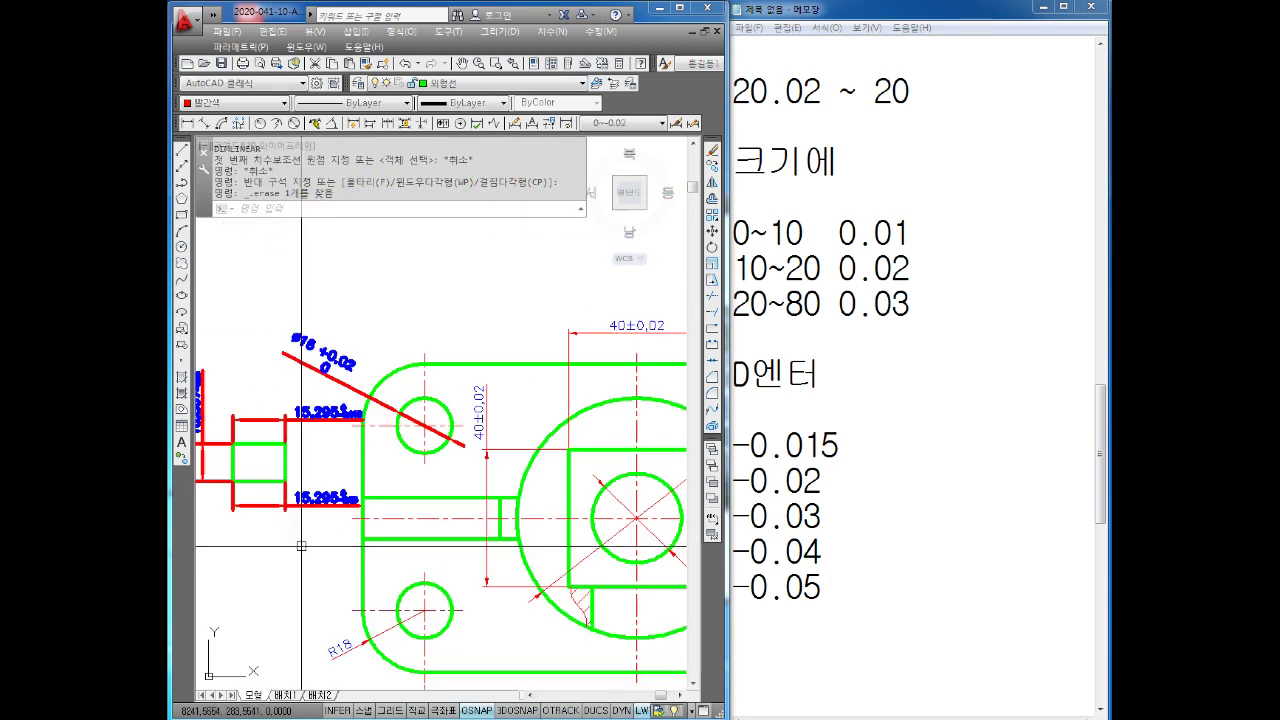
scroll(373, 461, up, 2)
middle_drag(373, 461, 485, 424)
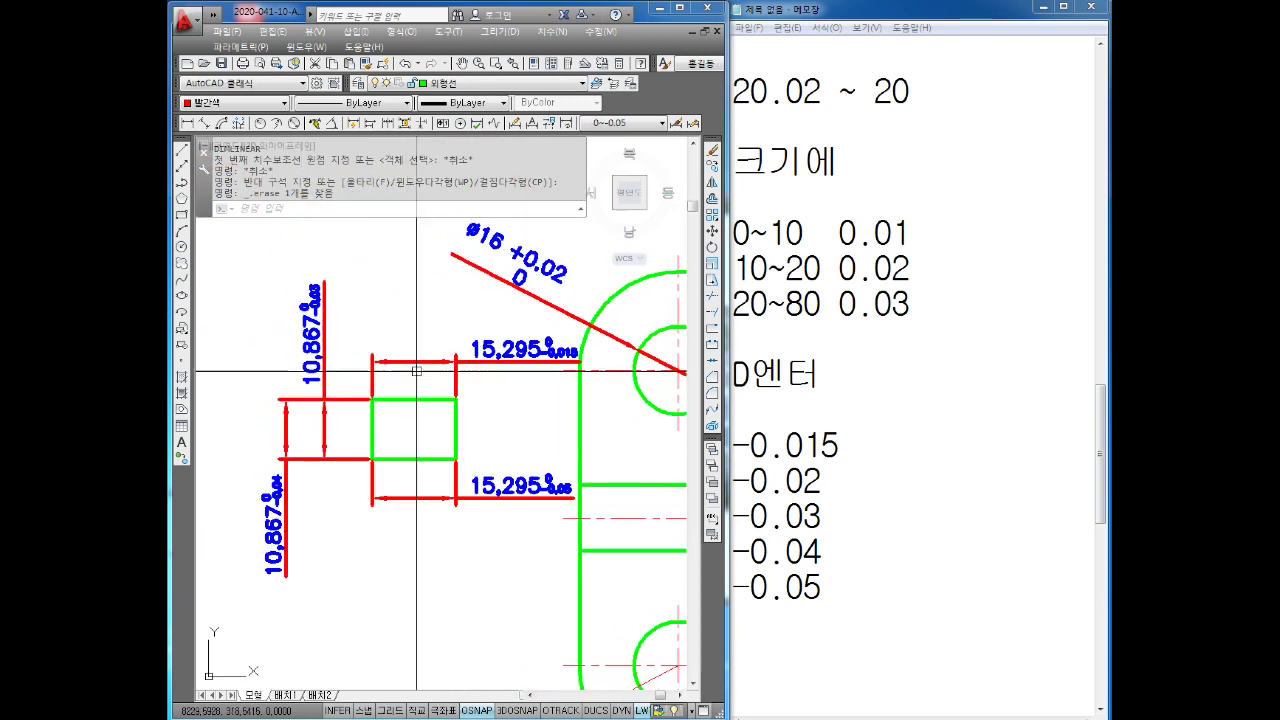
scroll(306, 290, up, 3)
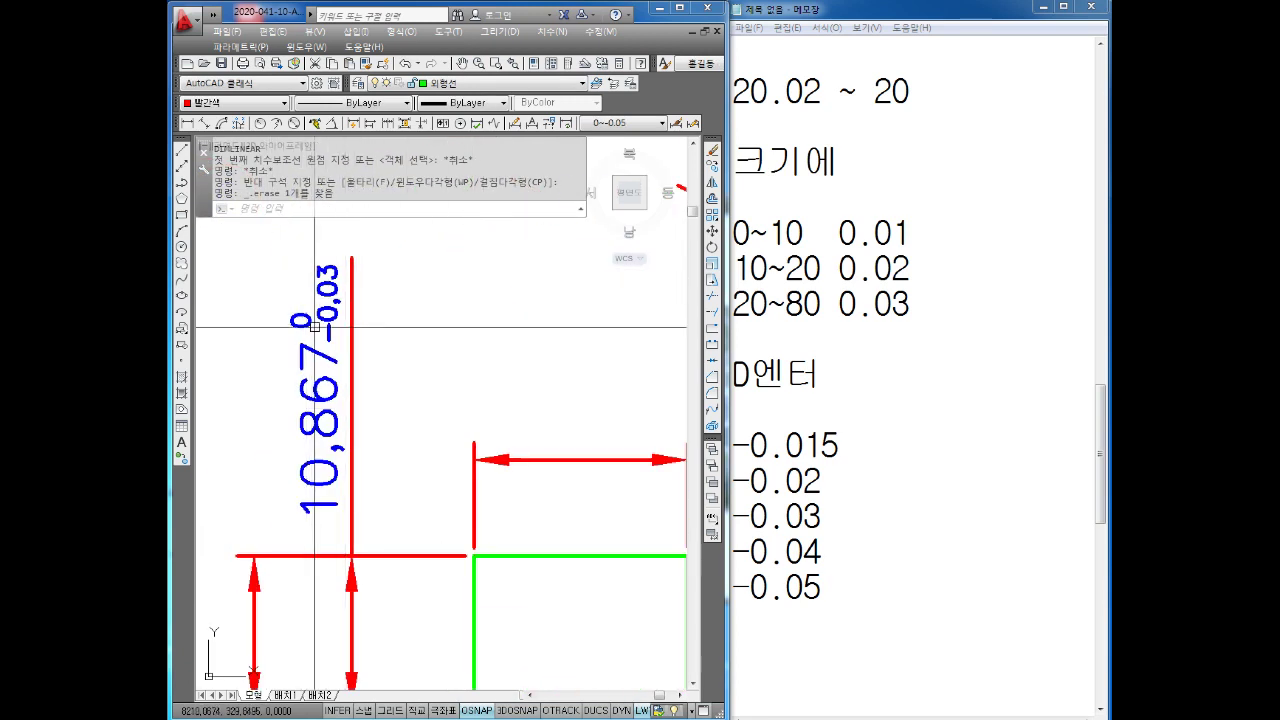
scroll(375, 400, down, 3)
scroll(434, 457, down, 2)
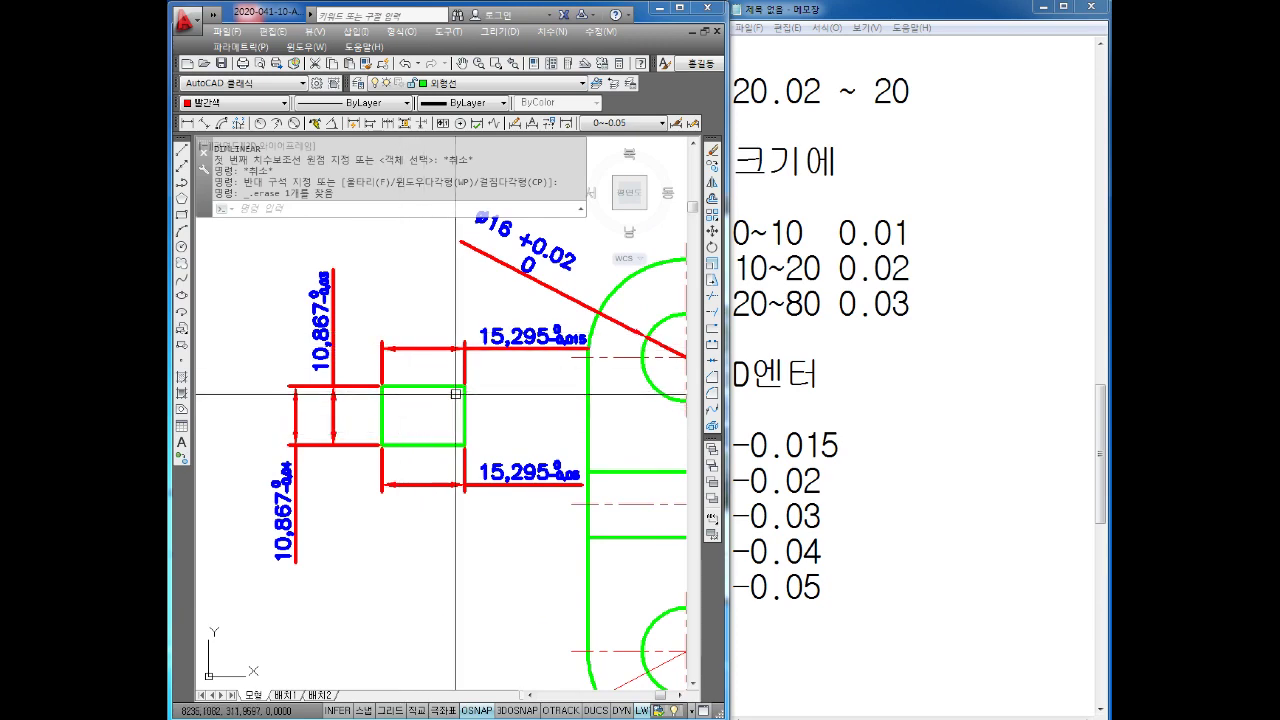
middle_drag(461, 396, 424, 432)
scroll(424, 432, up, 2)
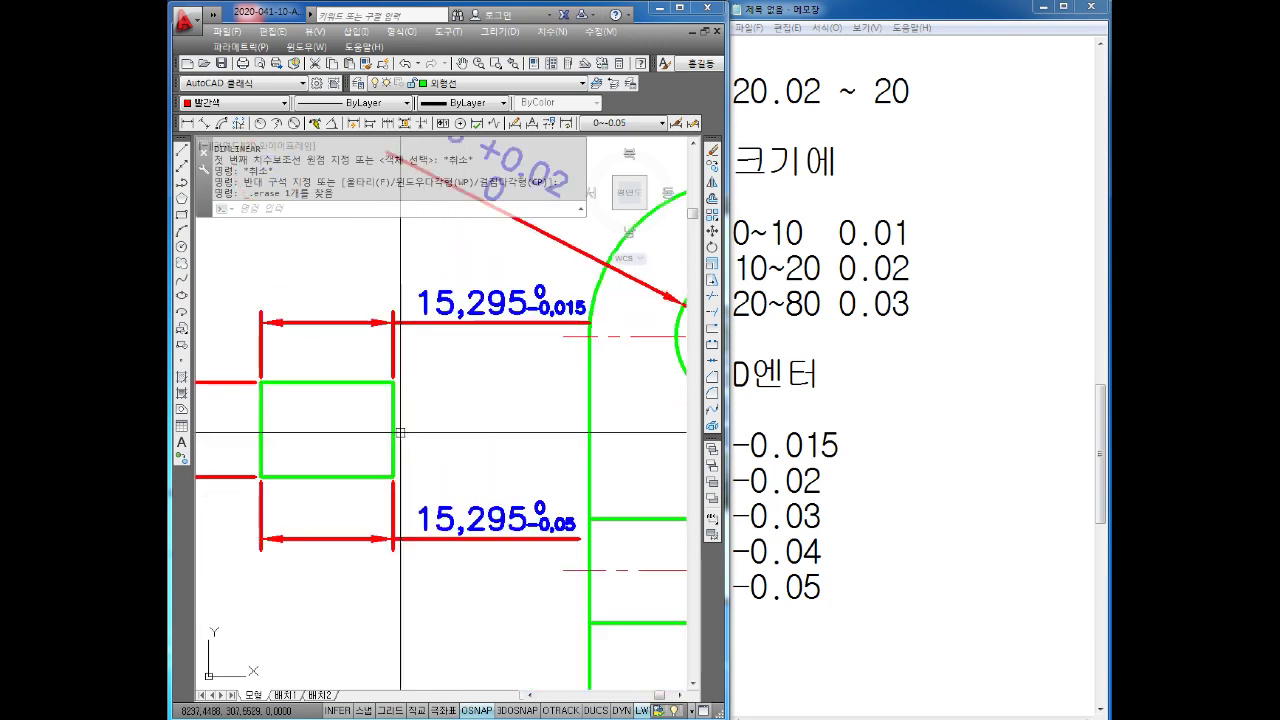
scroll(515, 435, down, 2)
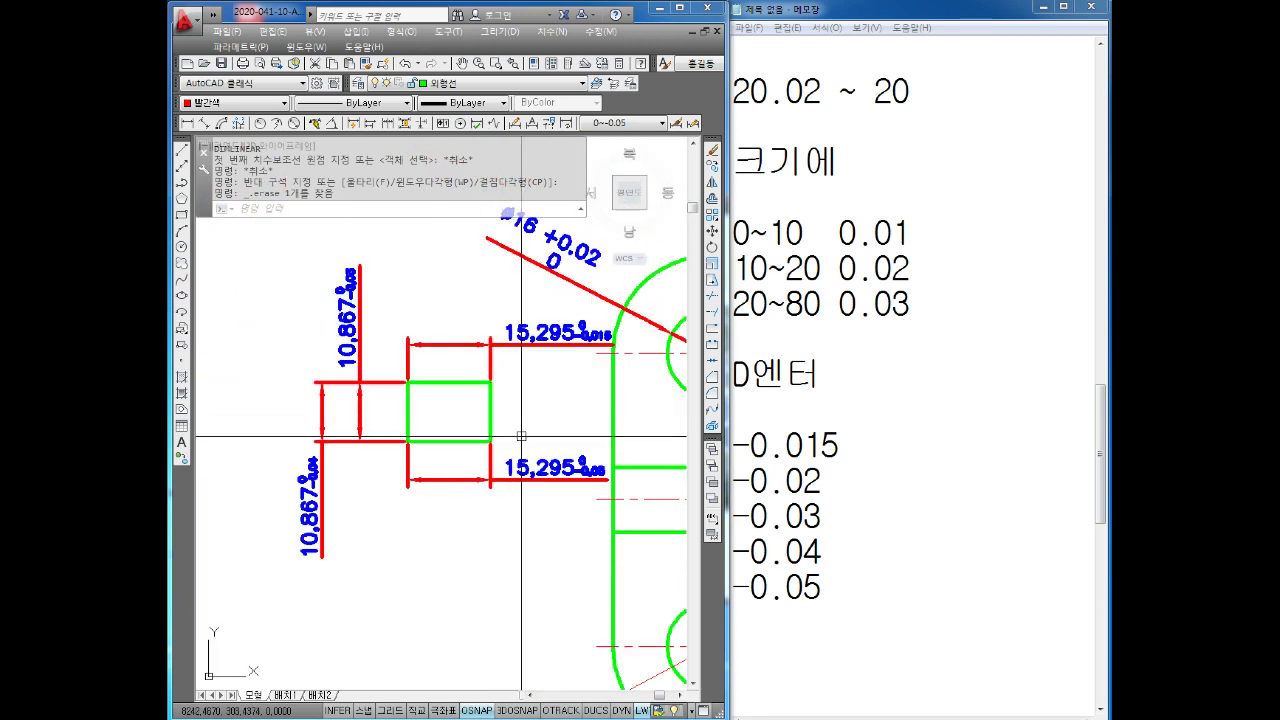
click(805, 652)
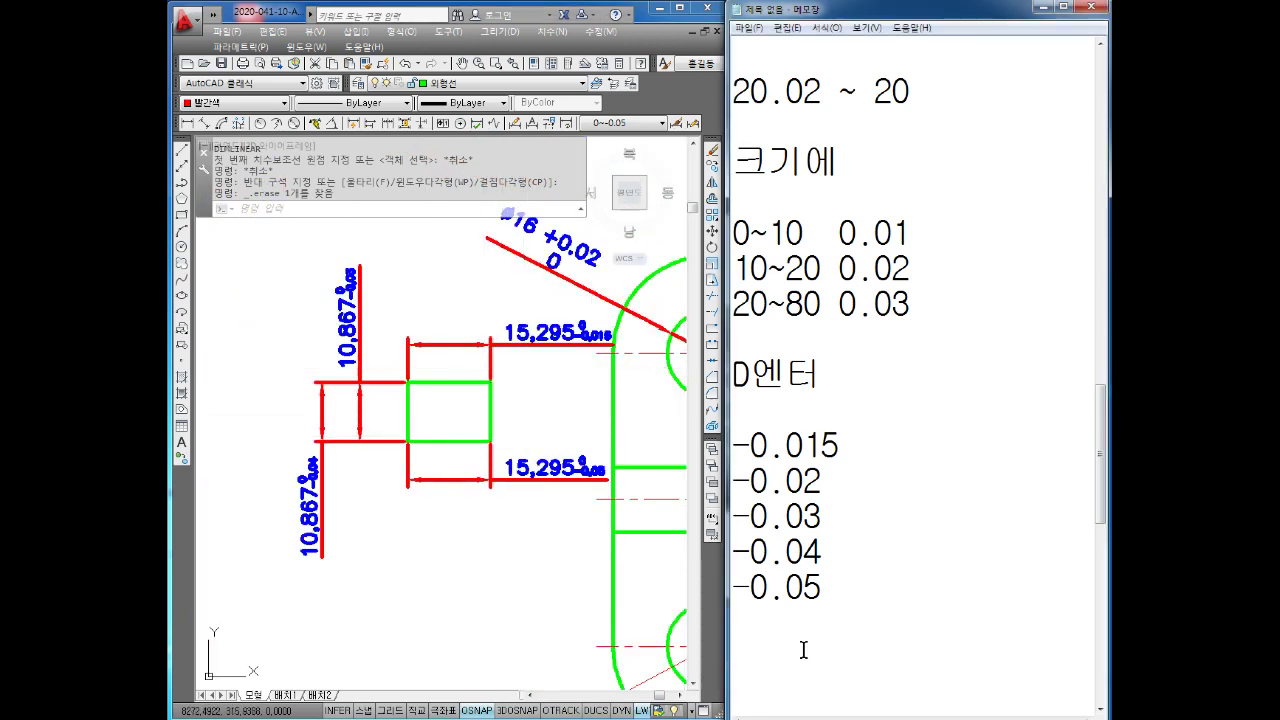
In Notepad, type the 내경공차(구멍,캡) heading for hole-and-cap inner diameter tolerances
text(내경공차)
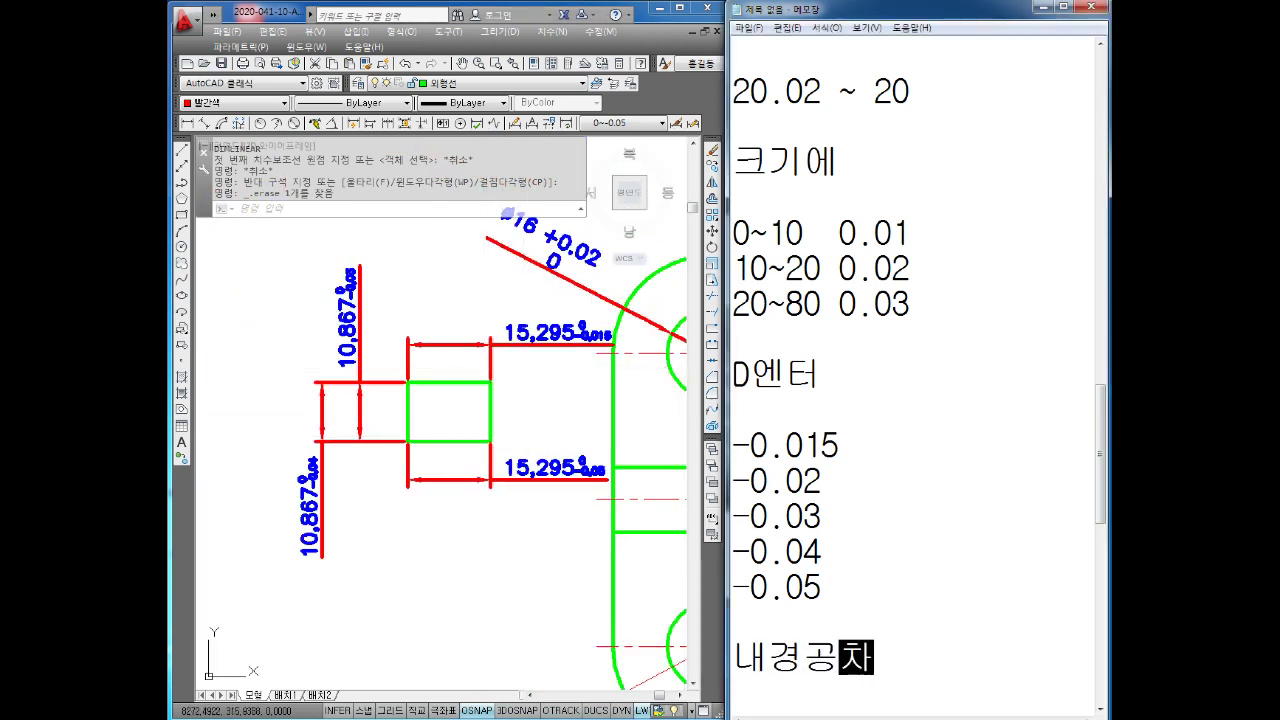
text((구멍)
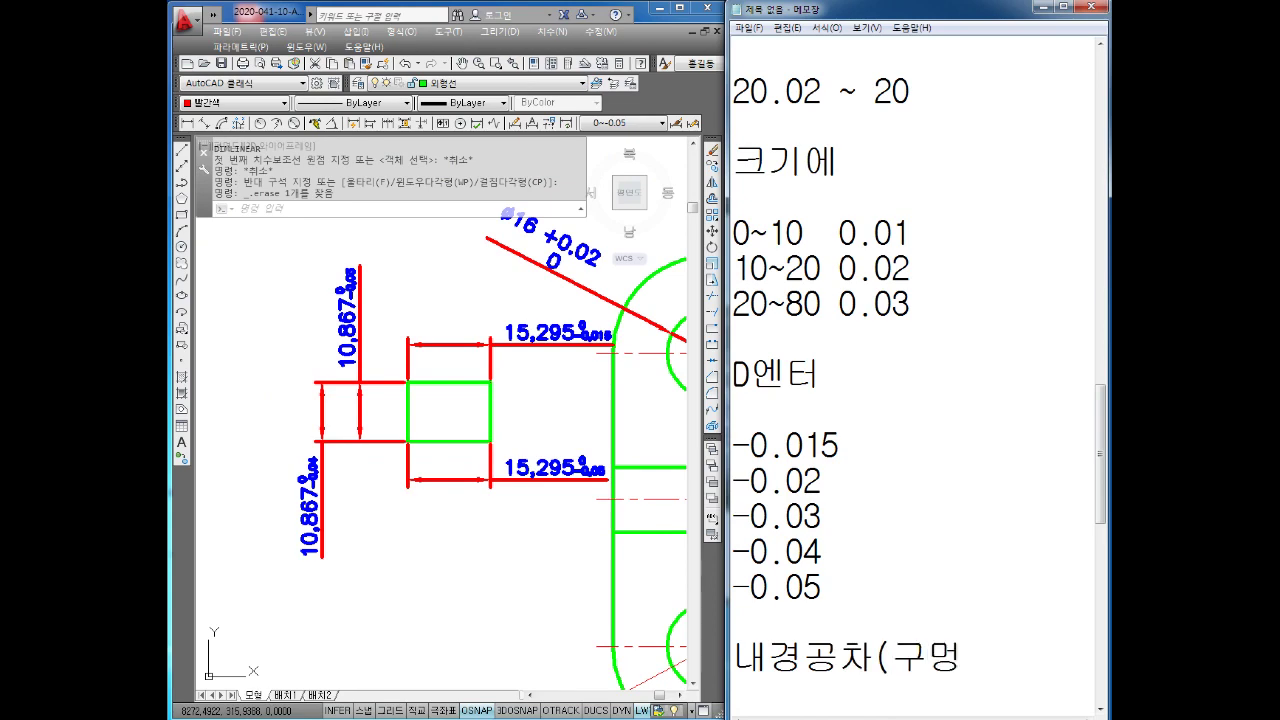
text(,캐캡))
key(Return)
key(Return)
key(Return)
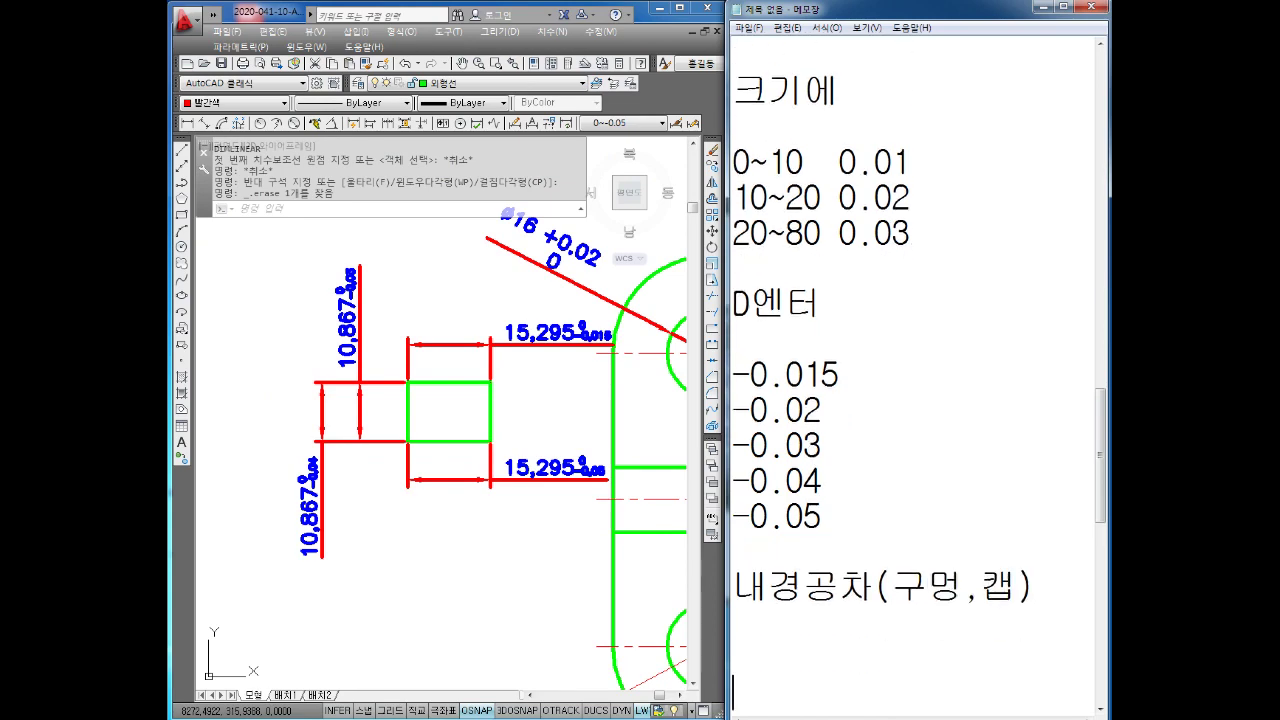
key(Return)
key(Return)
text(+0.)
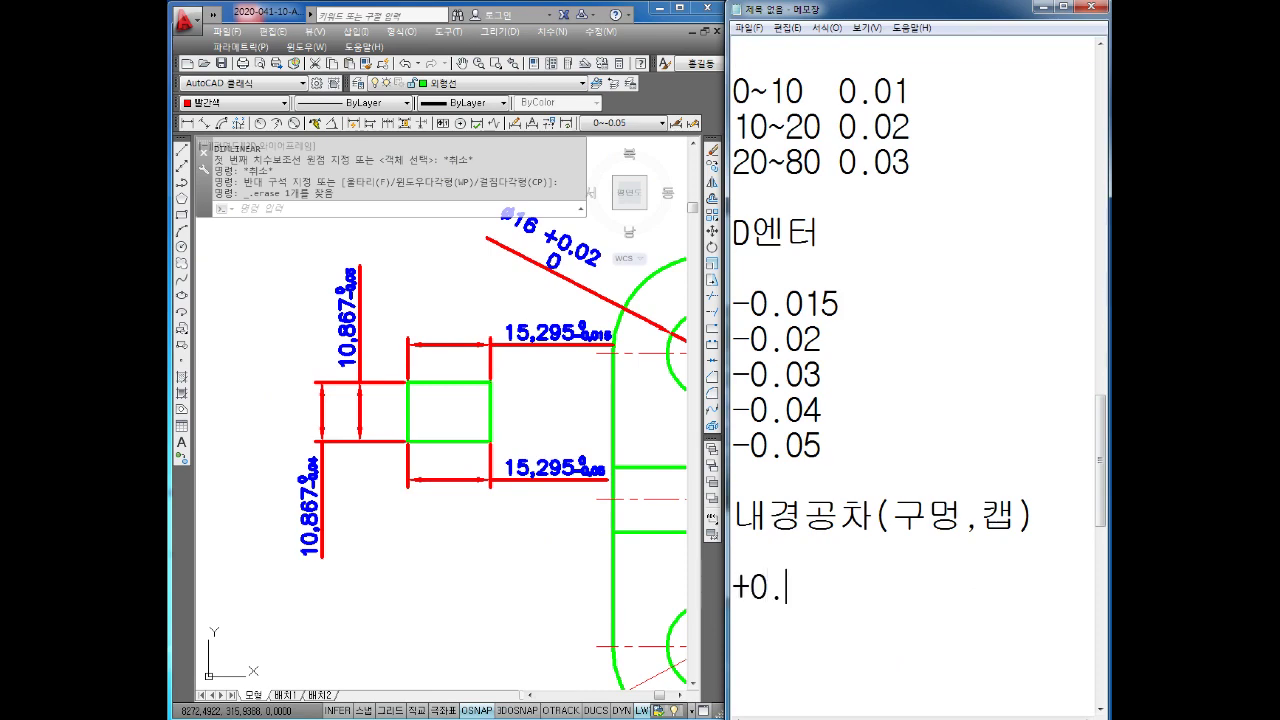
List +0.015, +0.02, +0.03, +0.04 and +0.05 under it, then return to AutoCAD
text(015)
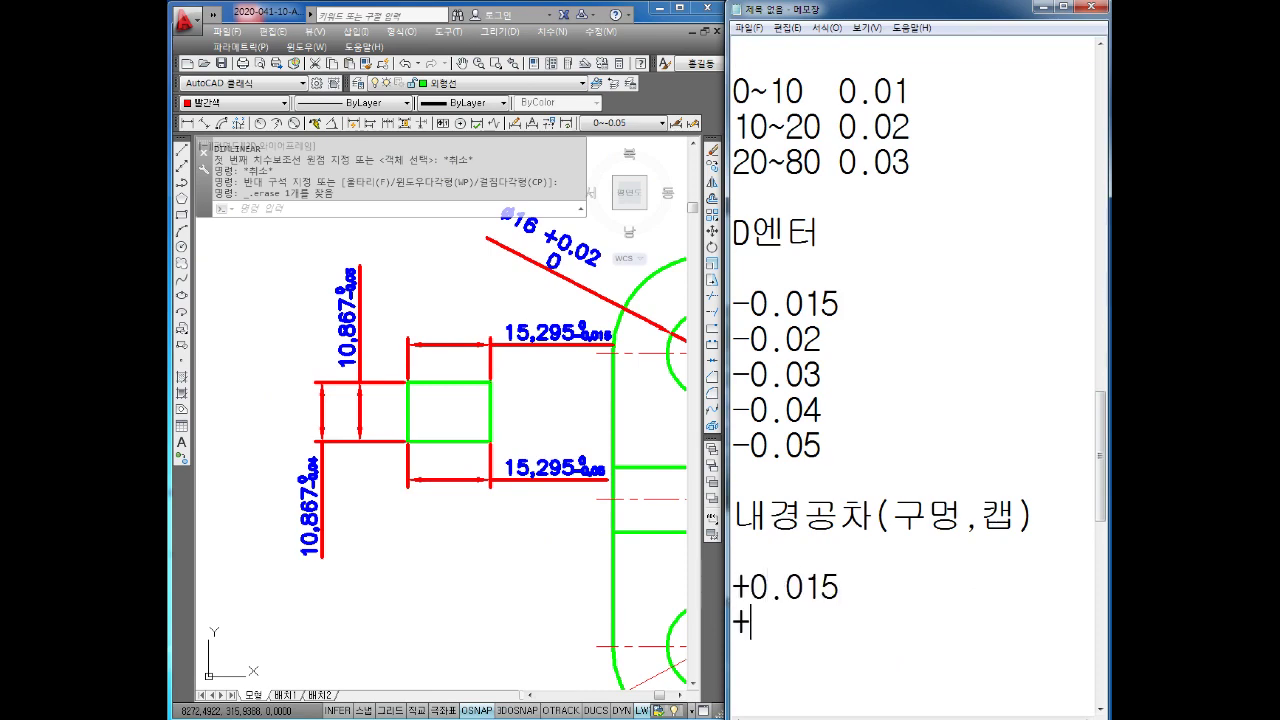
text( +0.02)
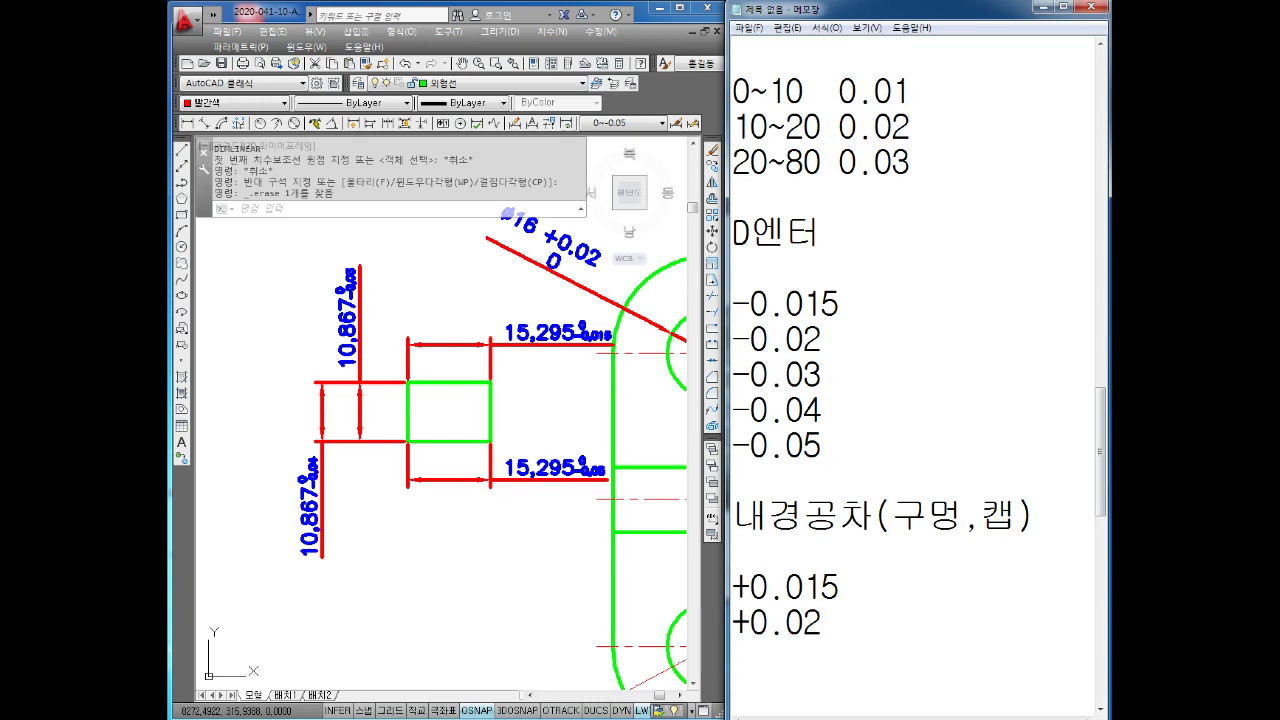
text( +)
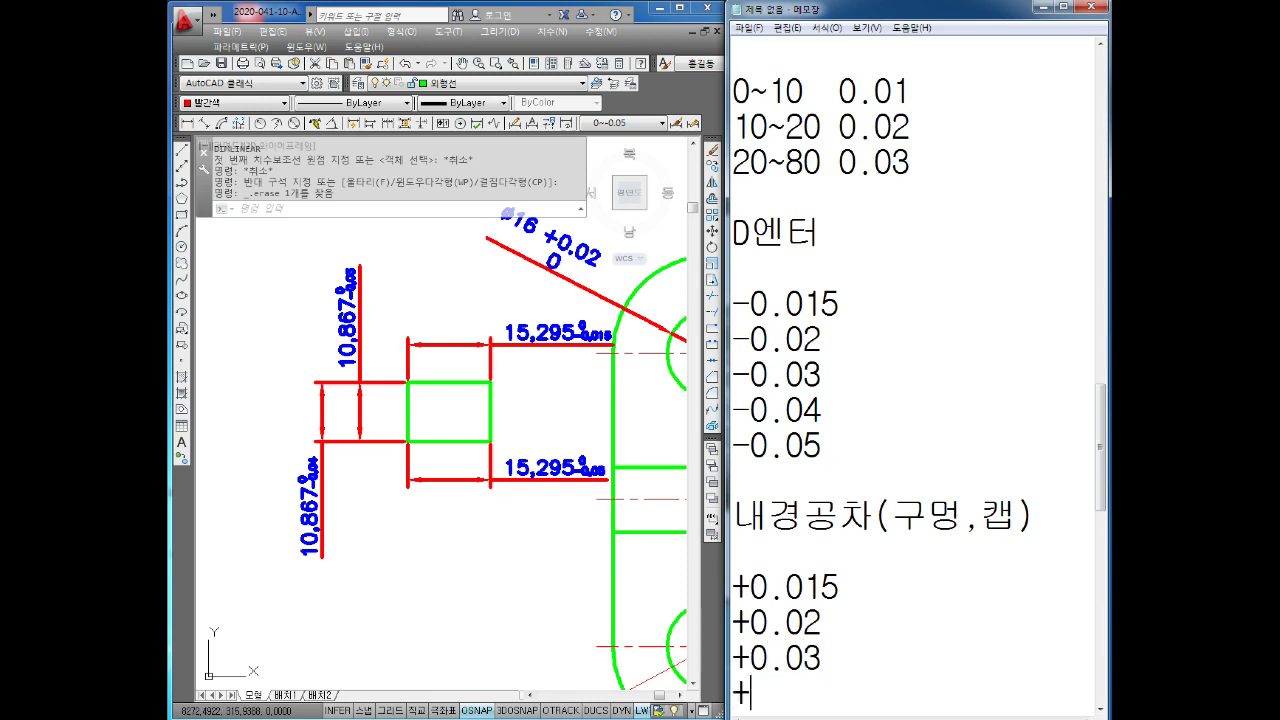
text(0.03 +0.04)
key(Return)
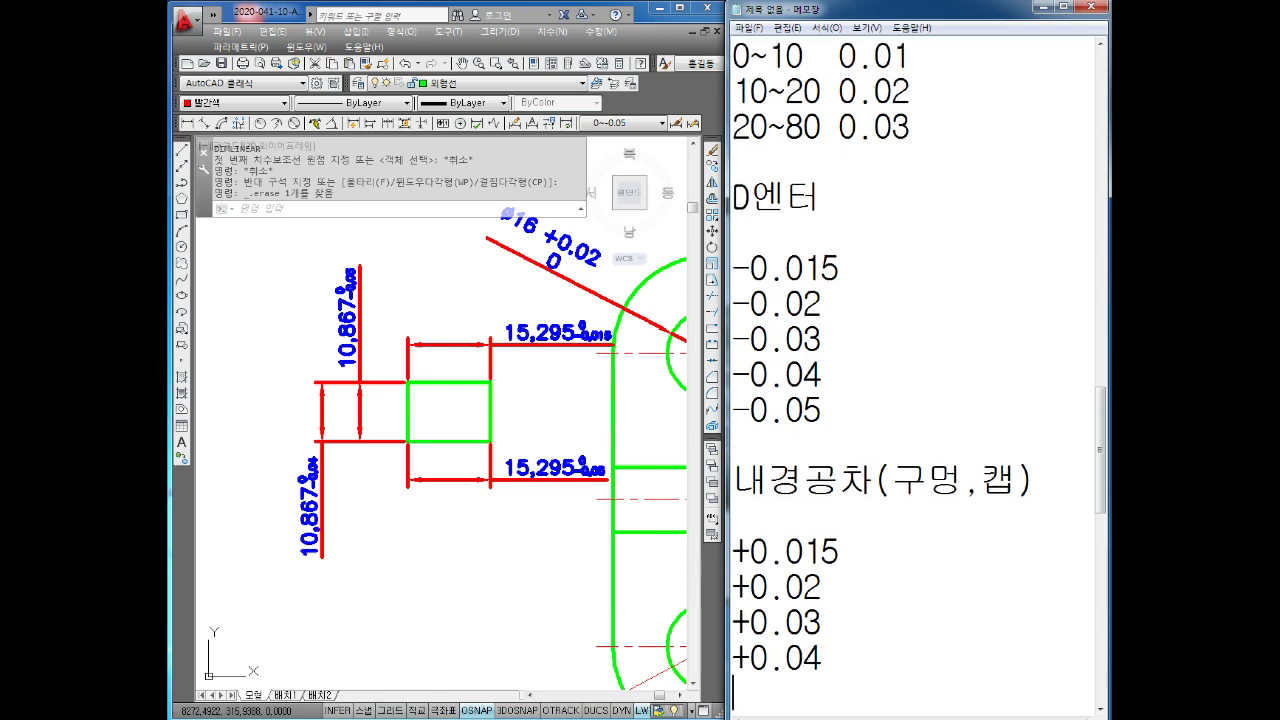
text(+0.05)
key(Return)
key(Return)
key(Return)
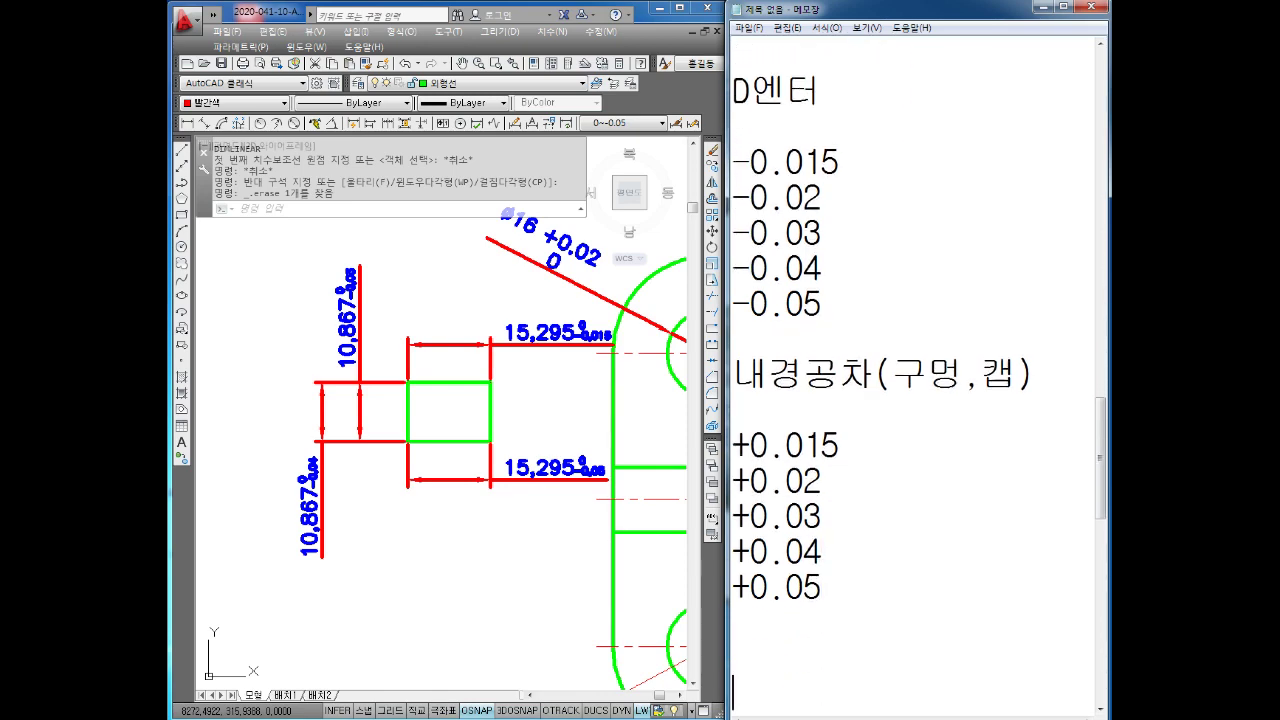
click(477, 444)
key(Escape)
key(Escape)
key(Escape)
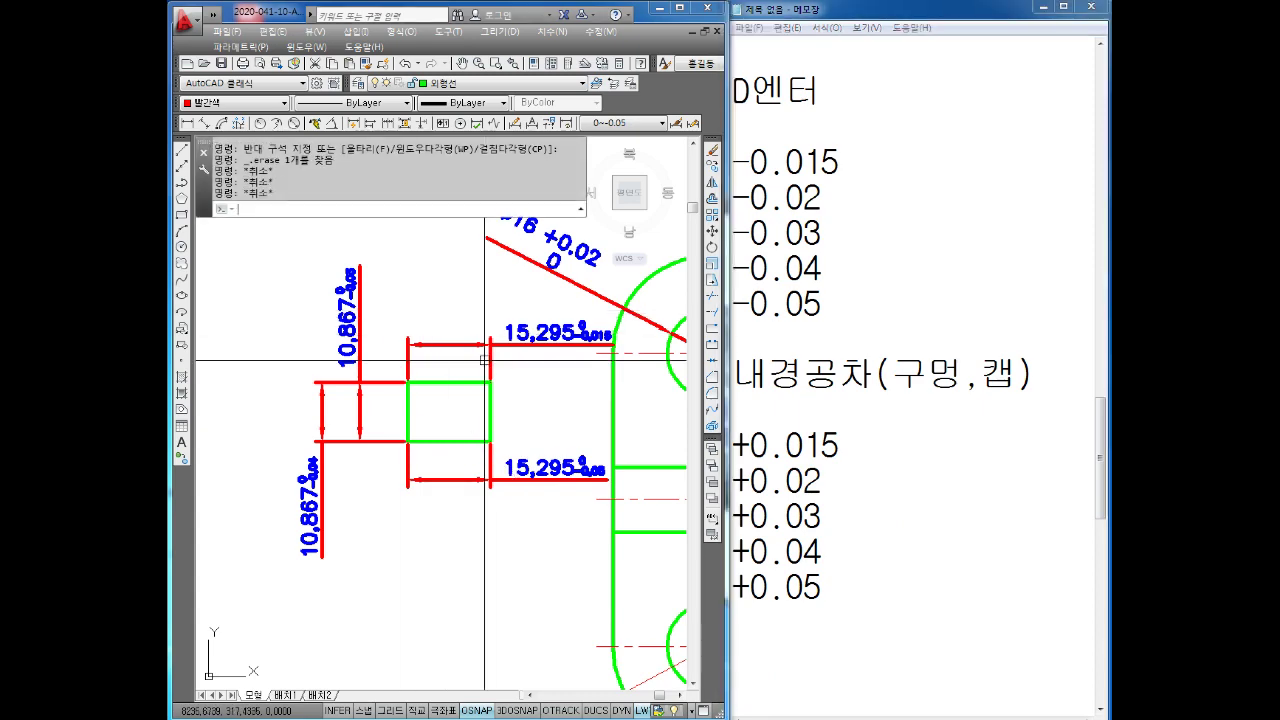
text(D)
Create dimension style 0~+0.015 with upper tolerance 0.015 and lower tolerance 0, as the current style
key(Return)
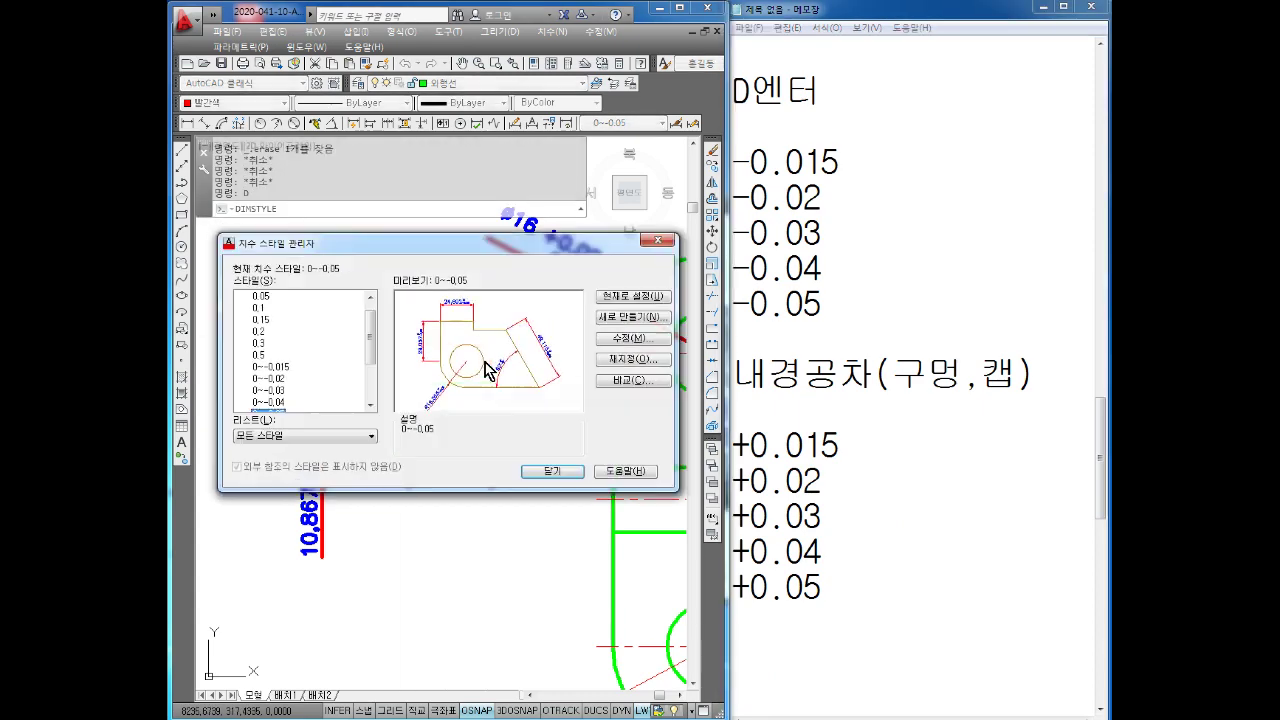
click(628, 317)
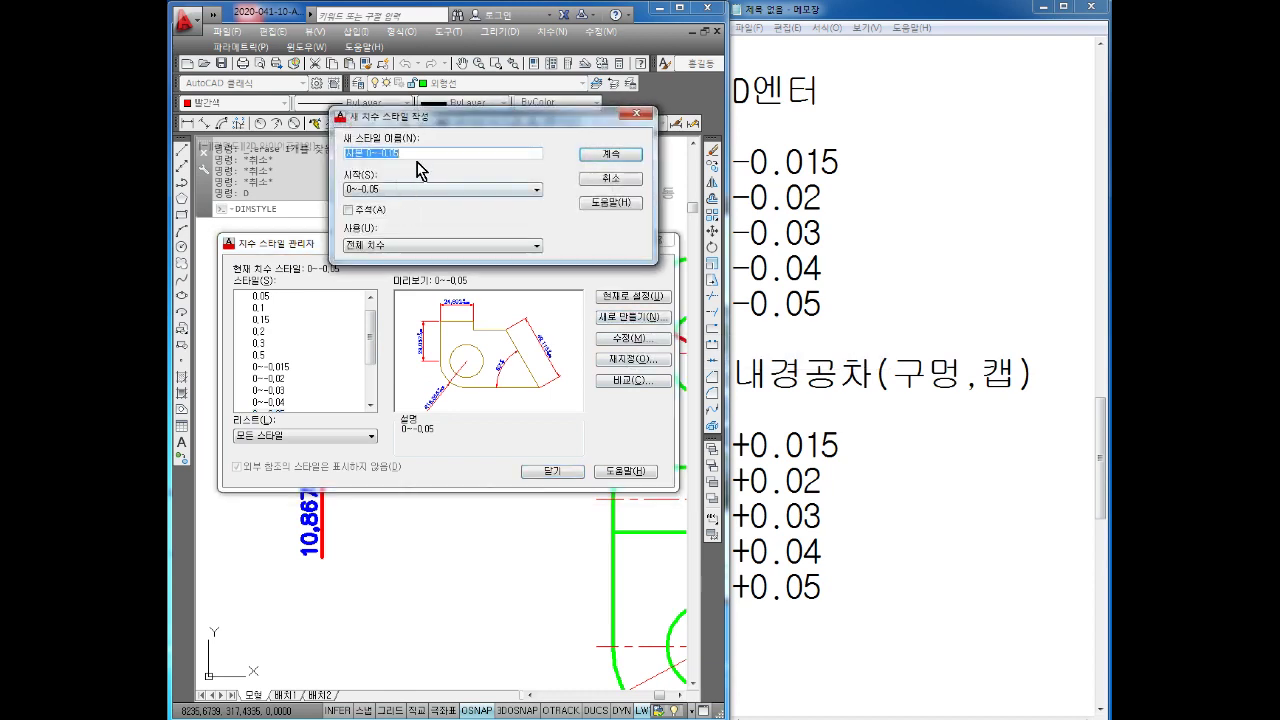
text(0)
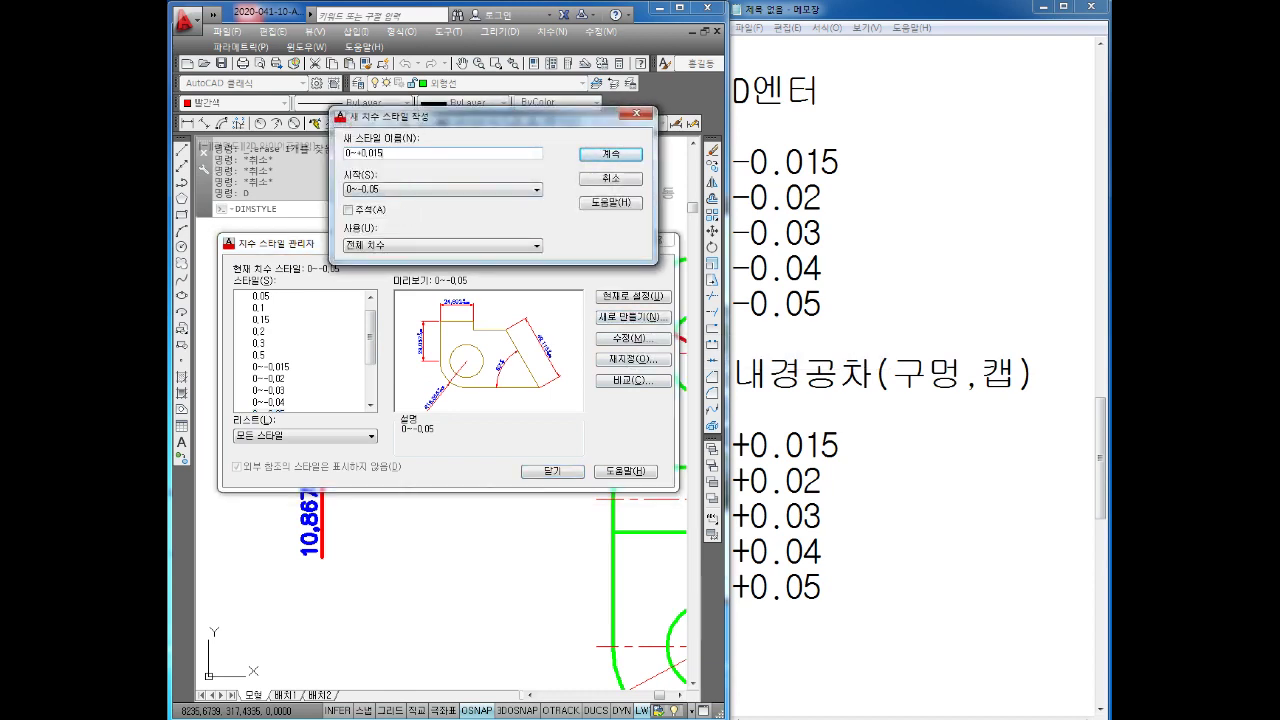
click(608, 156)
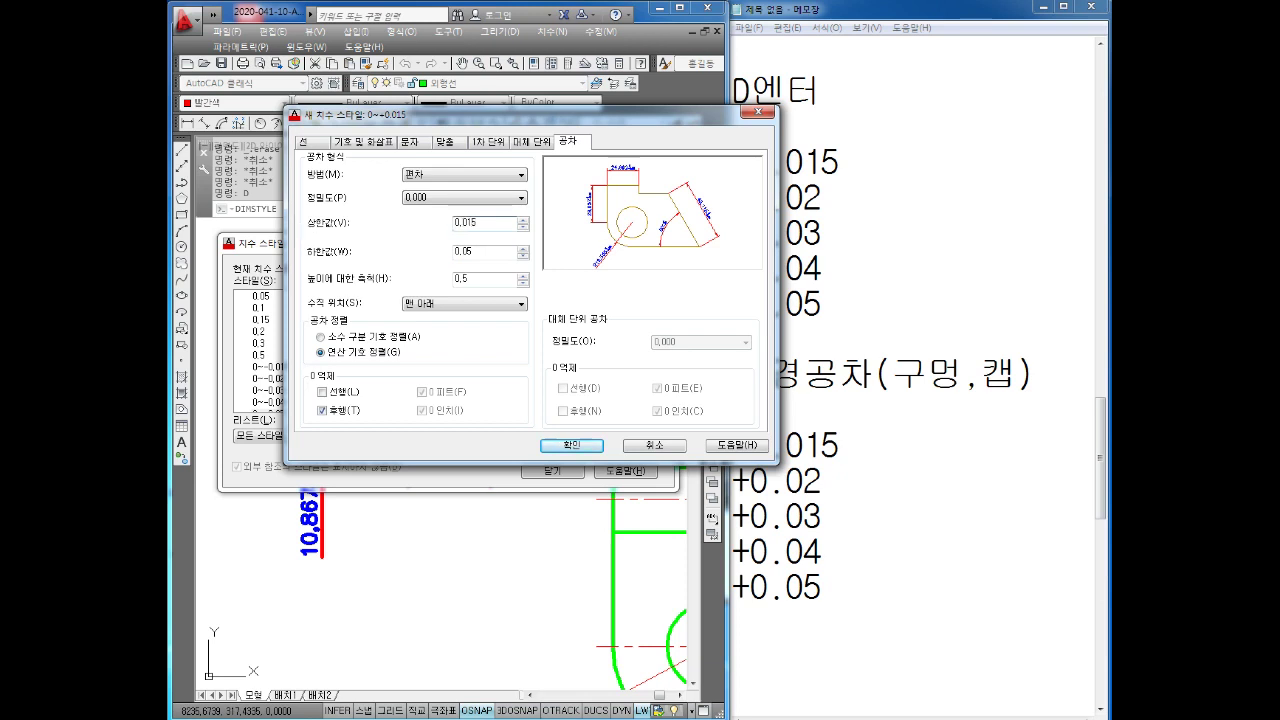
double_click(494, 252)
text(0)
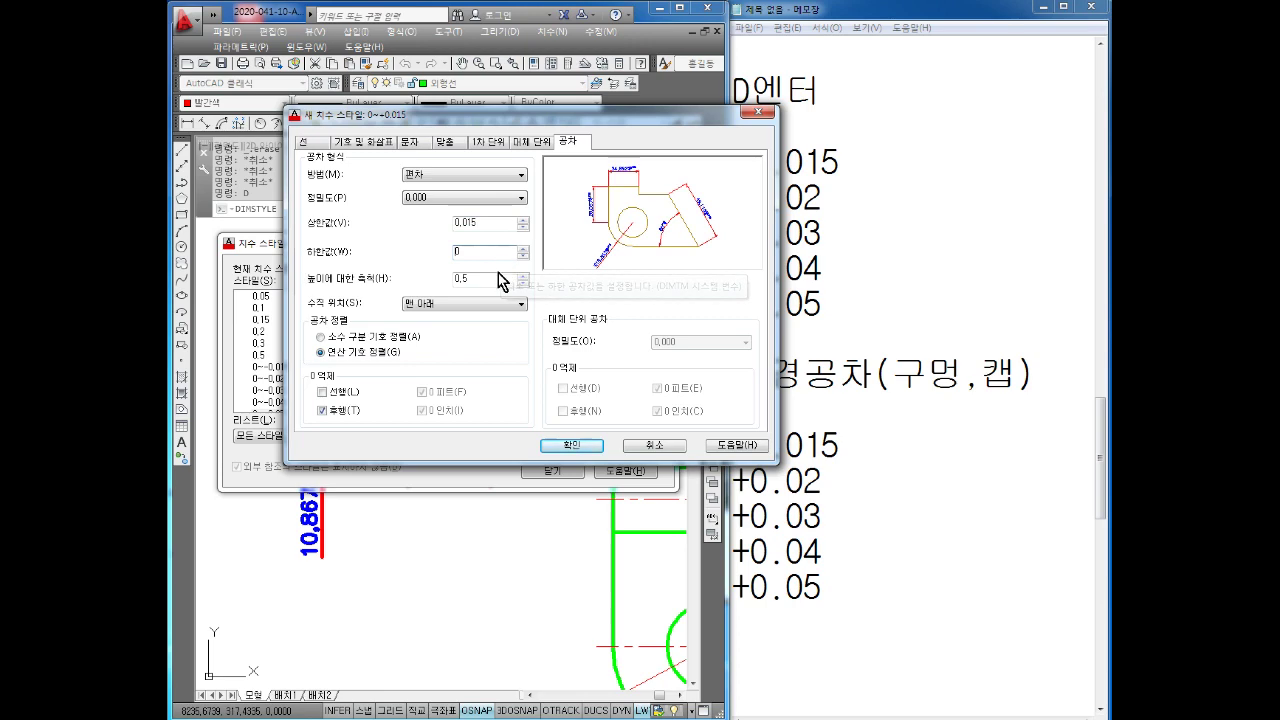
key(Tab)
key(Tab)
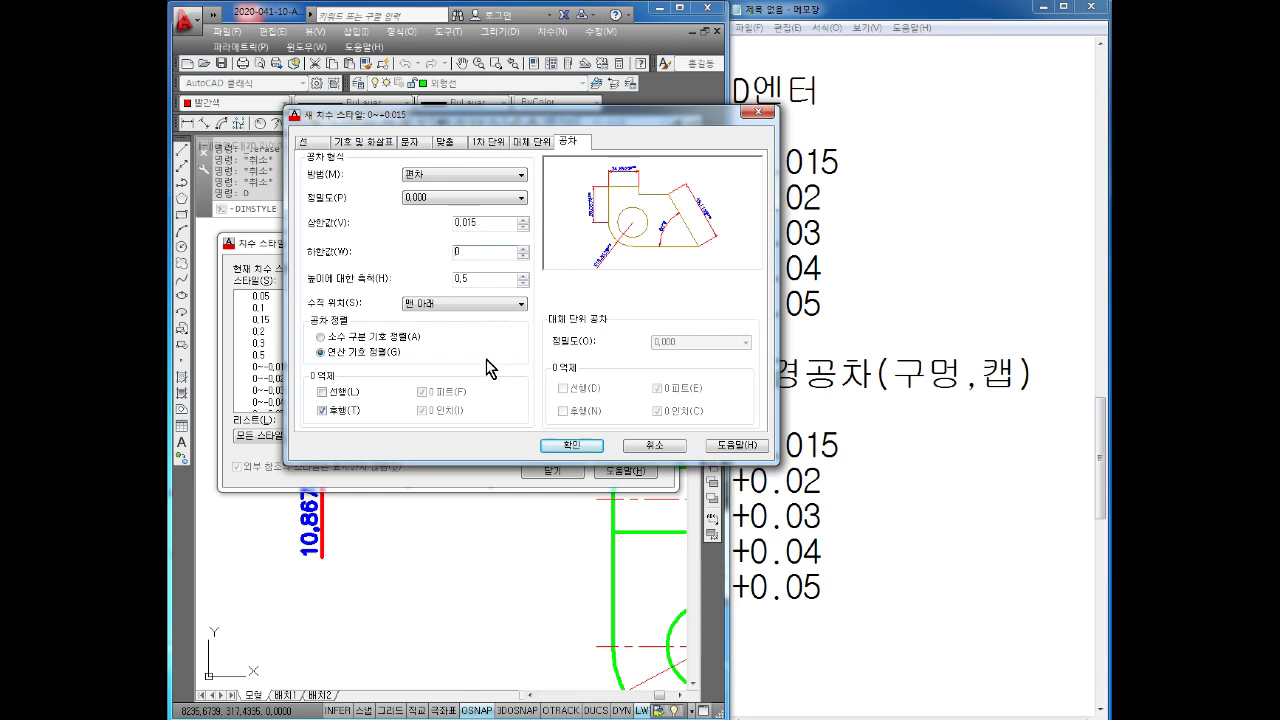
click(575, 446)
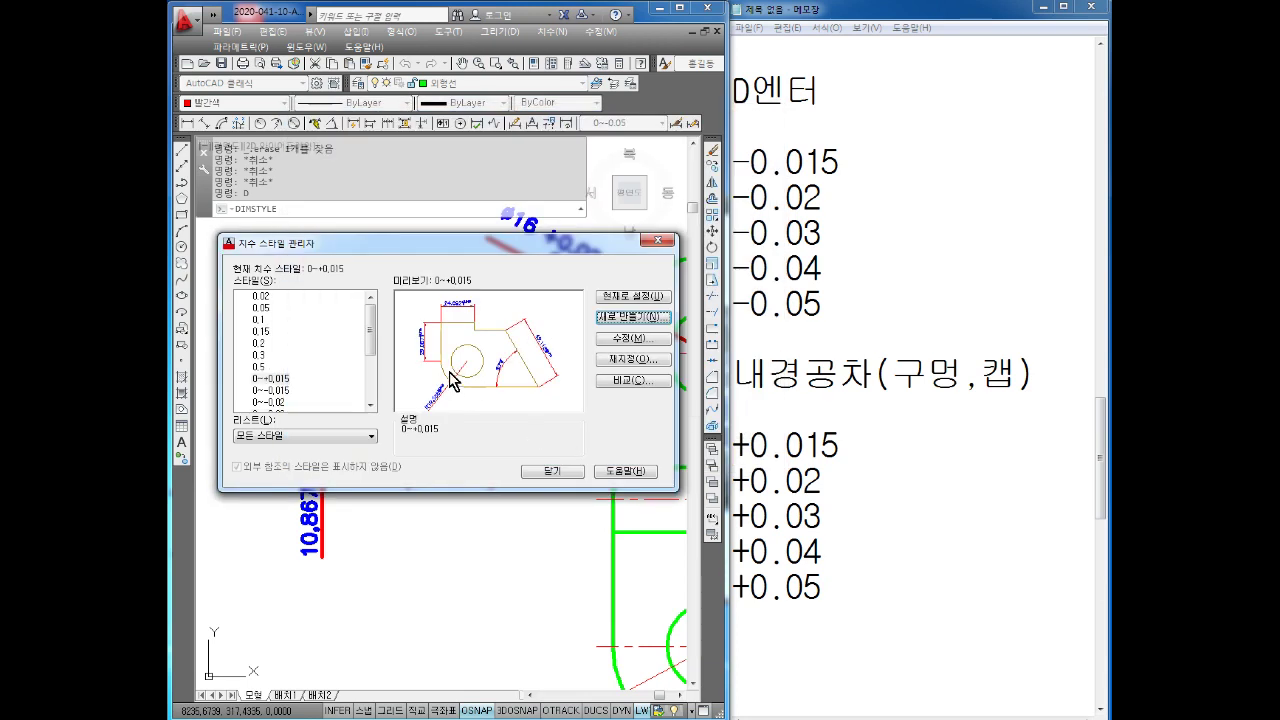
Add dimension style 0~+0.02 with its upper tolerance set to 0.02
click(628, 324)
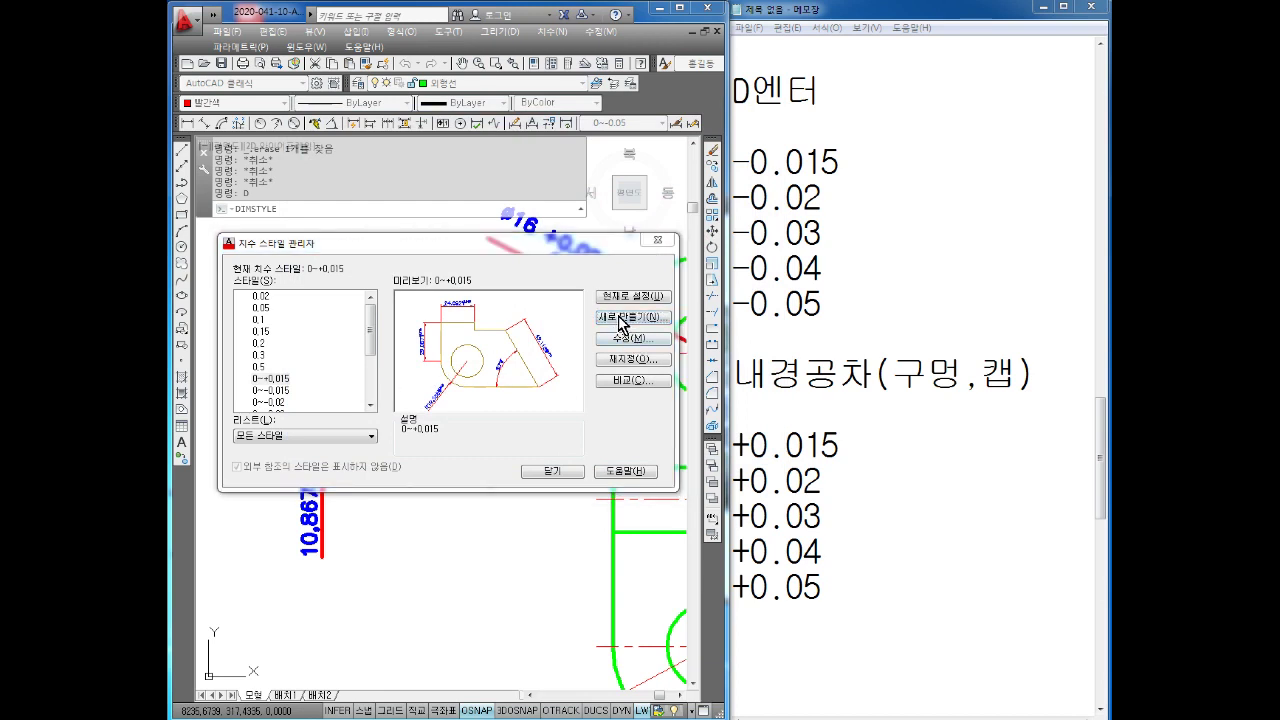
text(0~+0.02)
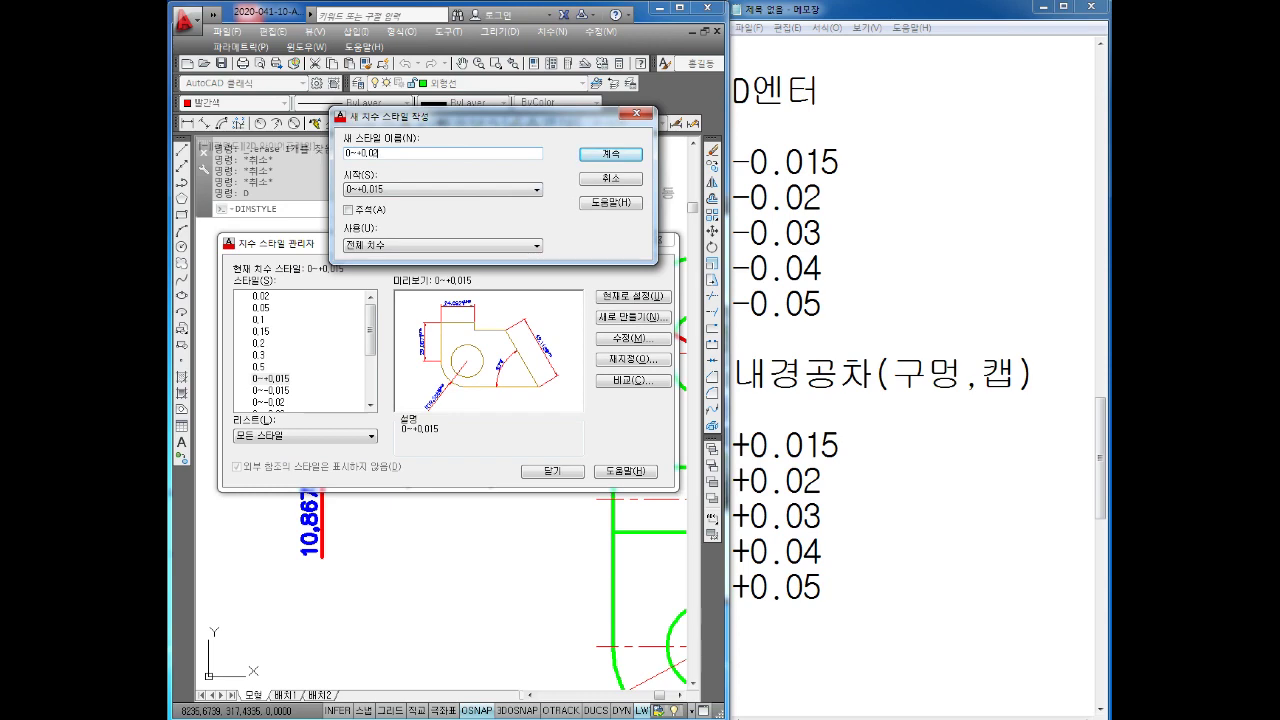
click(595, 157)
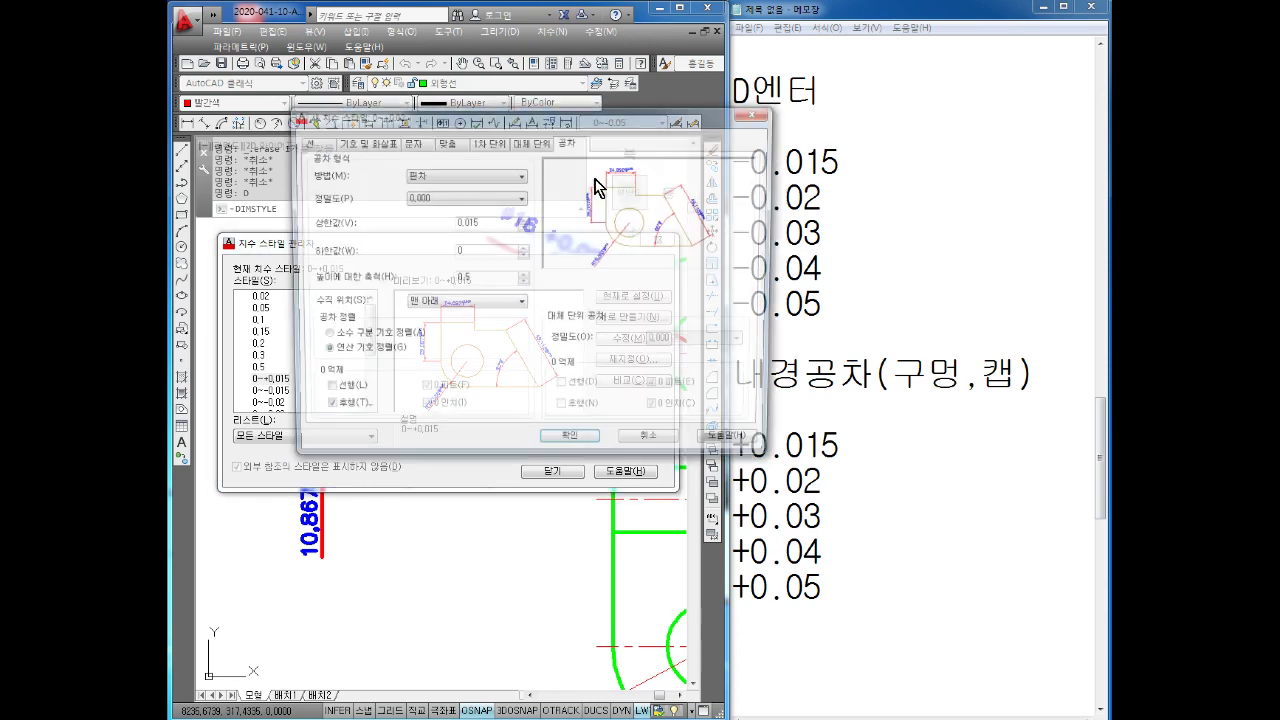
double_click(493, 221)
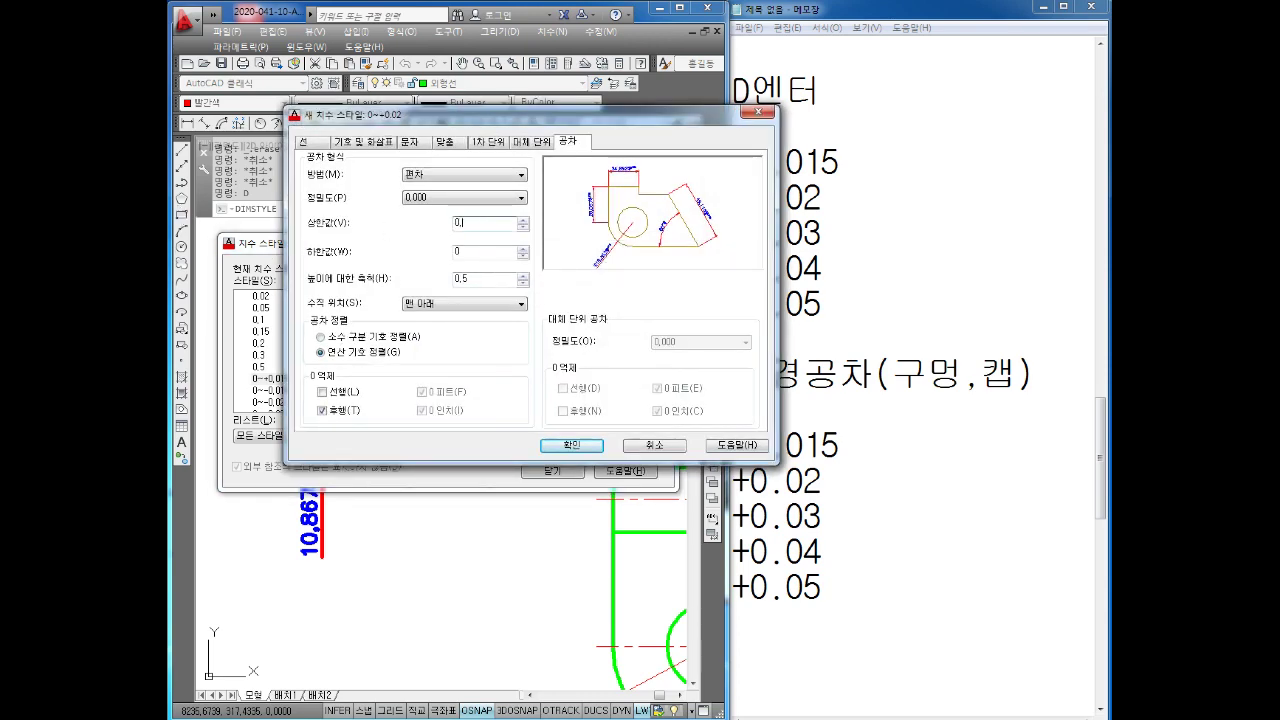
text(02)
click(567, 444)
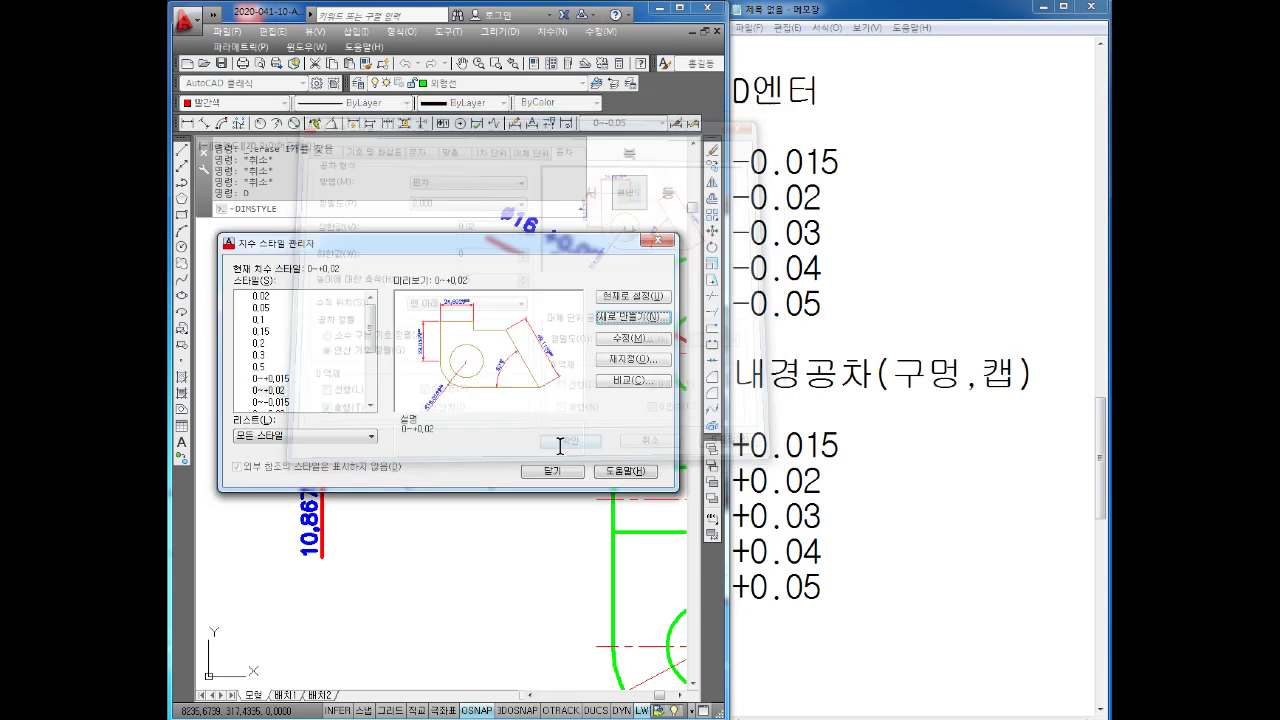
Add dimension style 0~+0.03 with upper tolerance 0.03, then start naming another new 0~ style
click(630, 318)
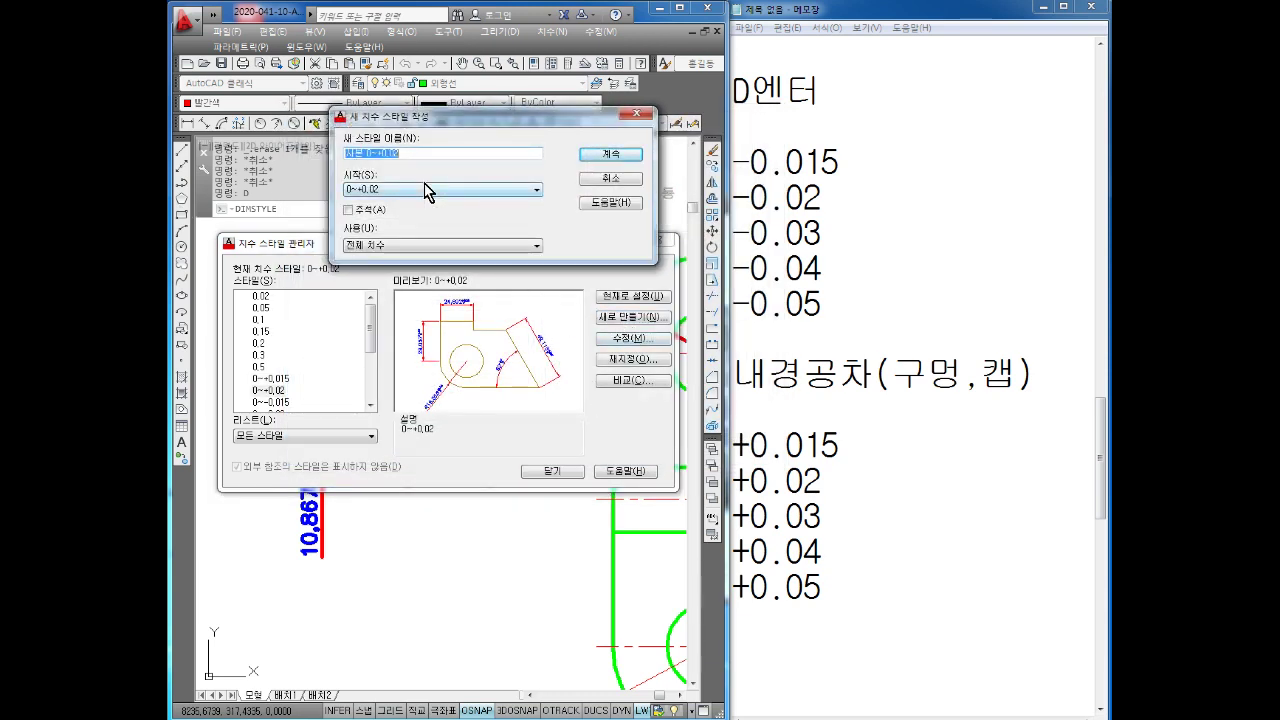
text(0)
click(611, 155)
double_click(470, 223)
text(0.03)
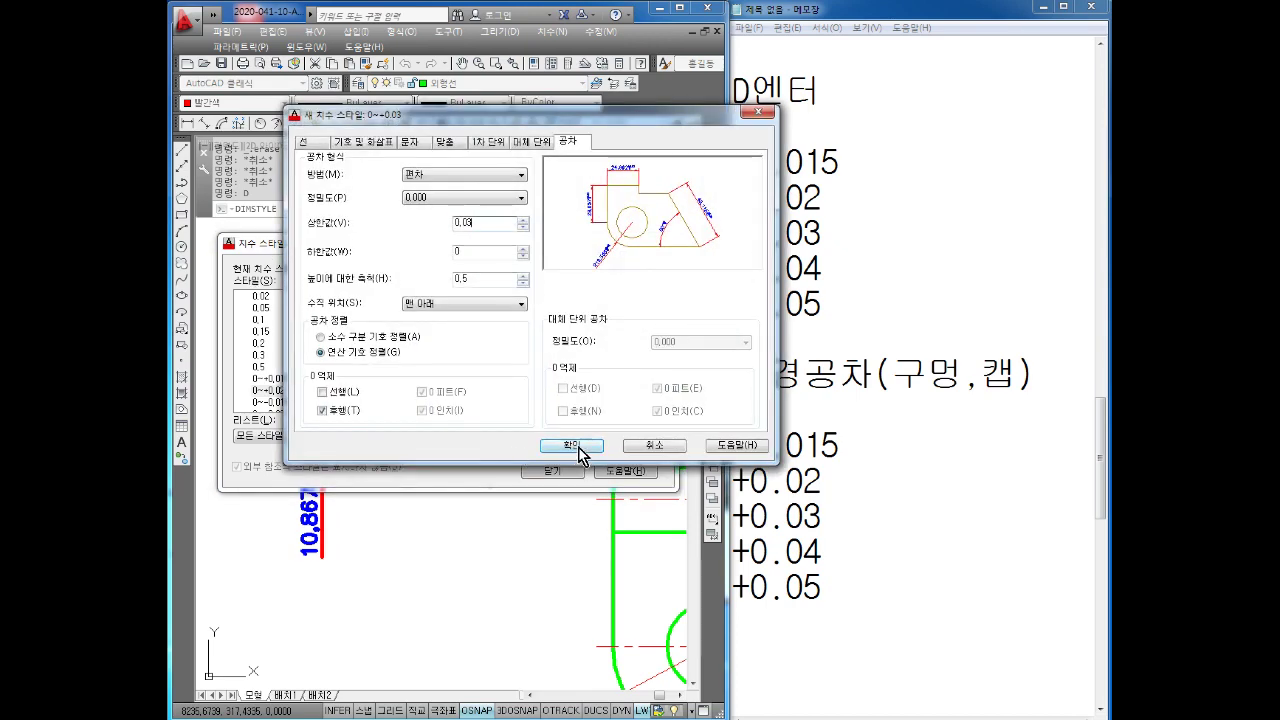
click(577, 446)
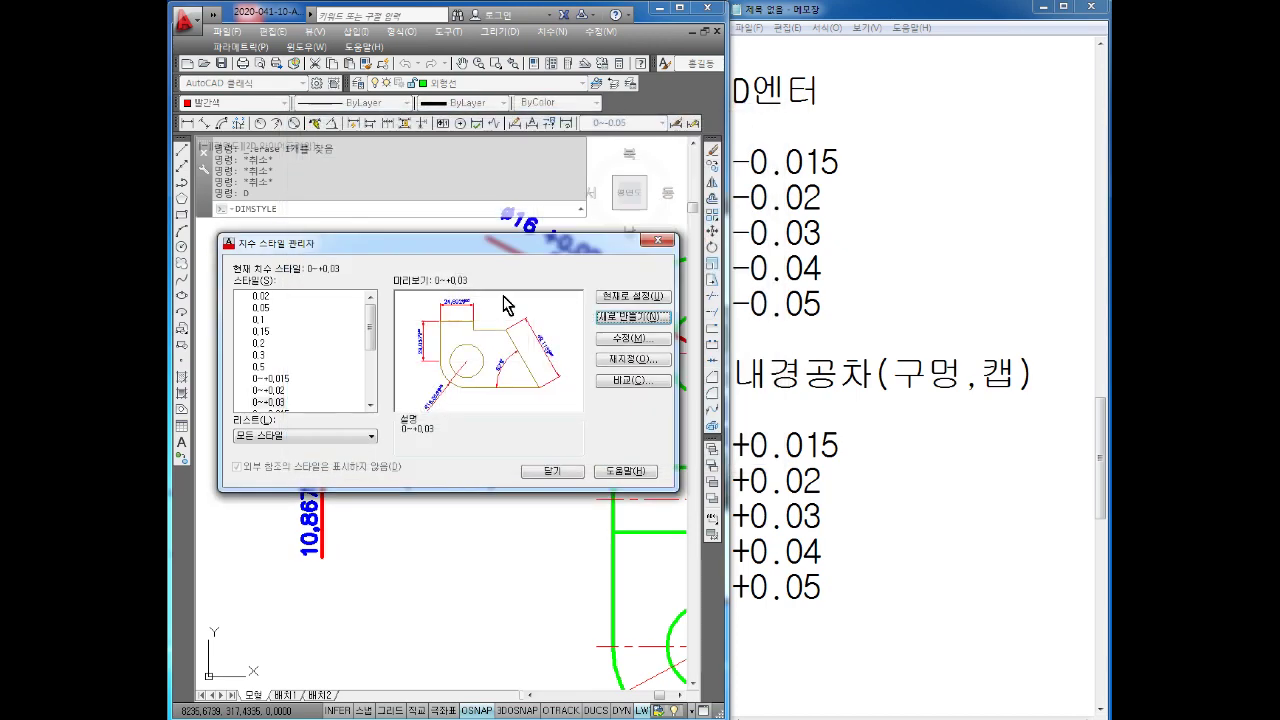
click(650, 314)
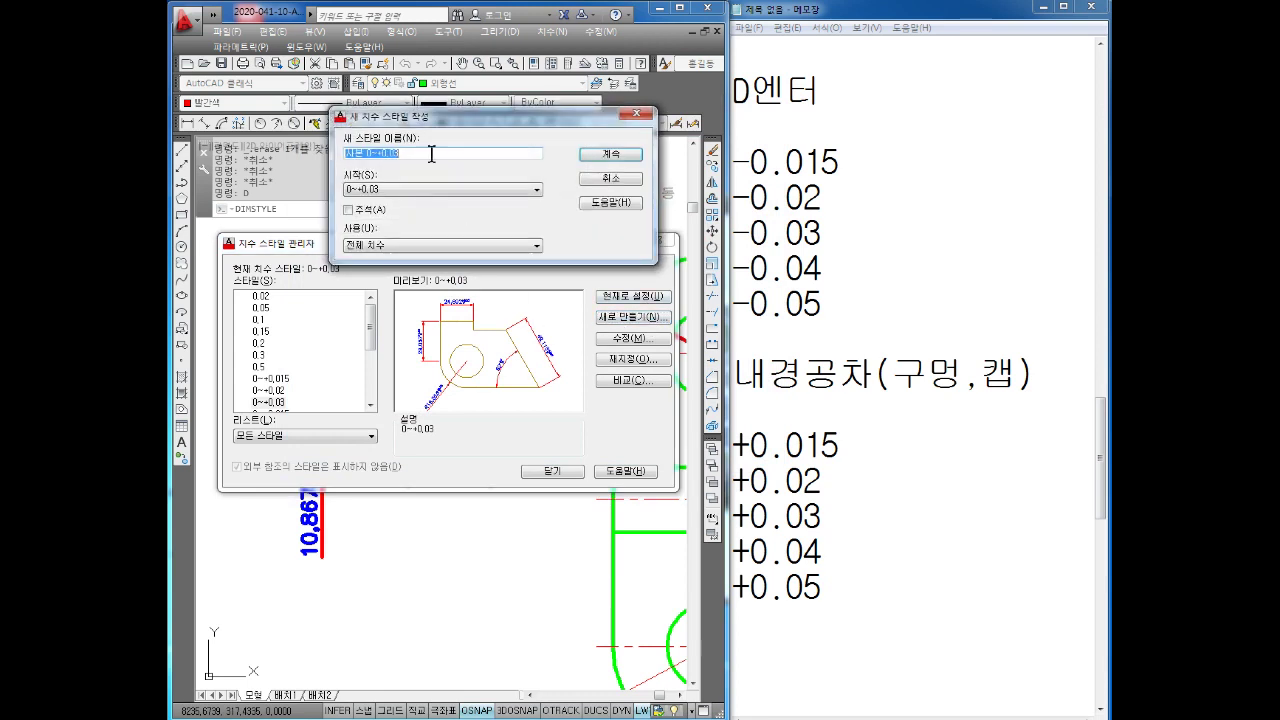
text(0~)
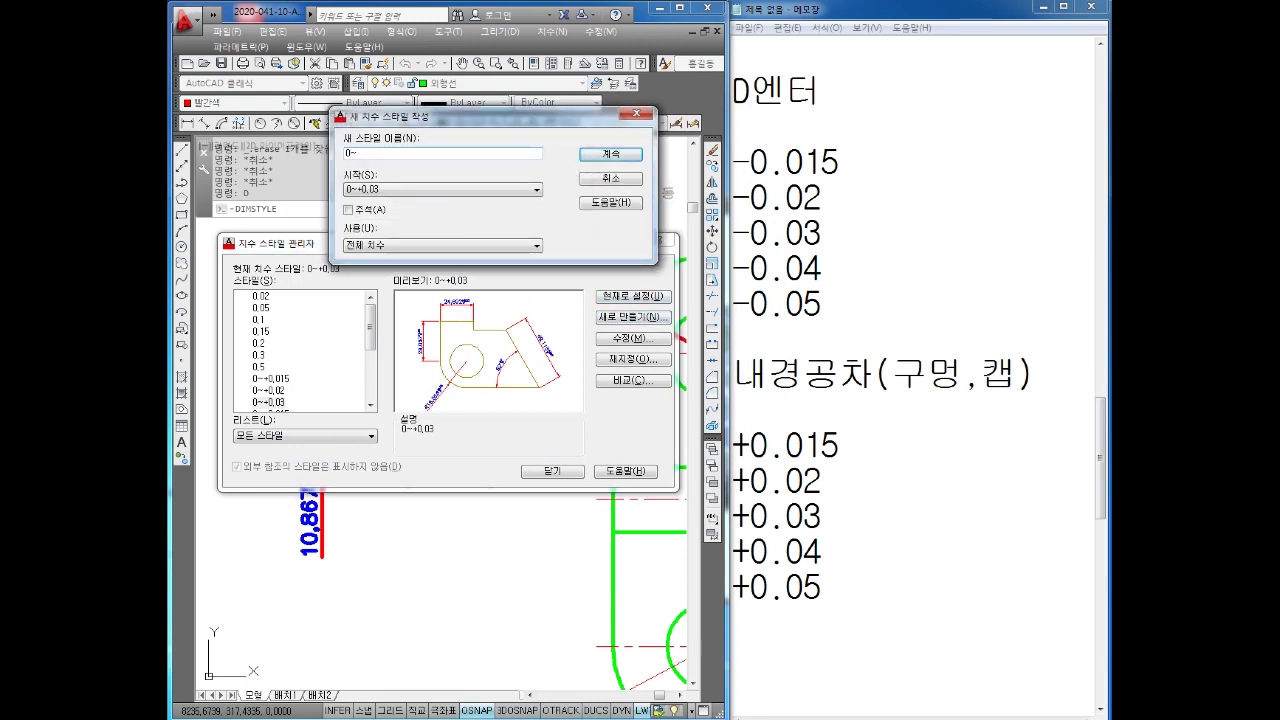